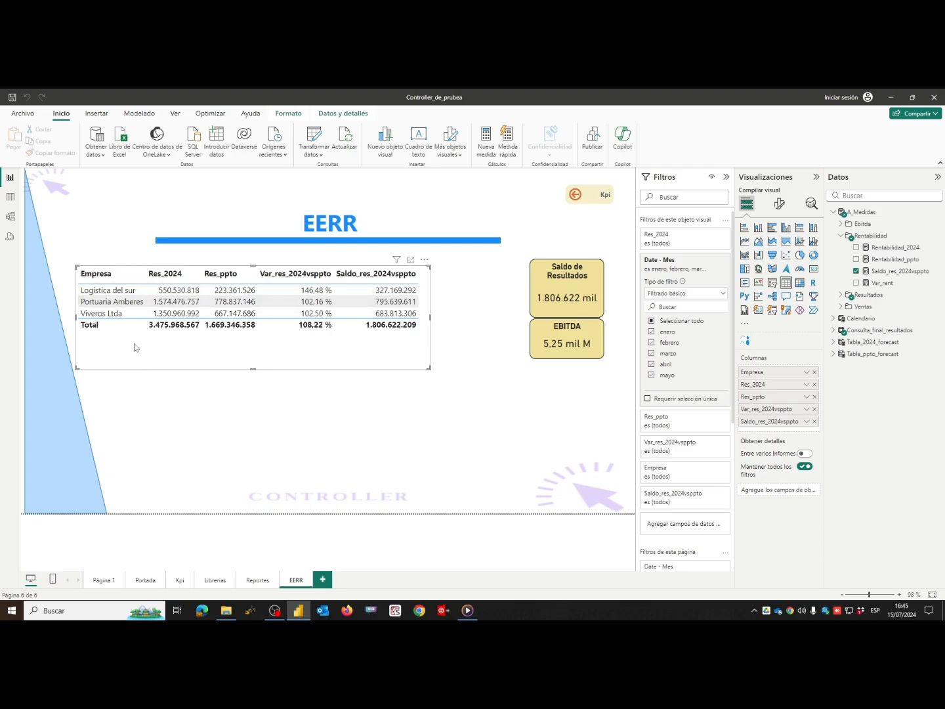
# - Remove the Empresa column from the results table, and shrink and reposition the table below the EERR heading
pyautogui.moveTo(168, 354); pyautogui.dragTo(171, 386)
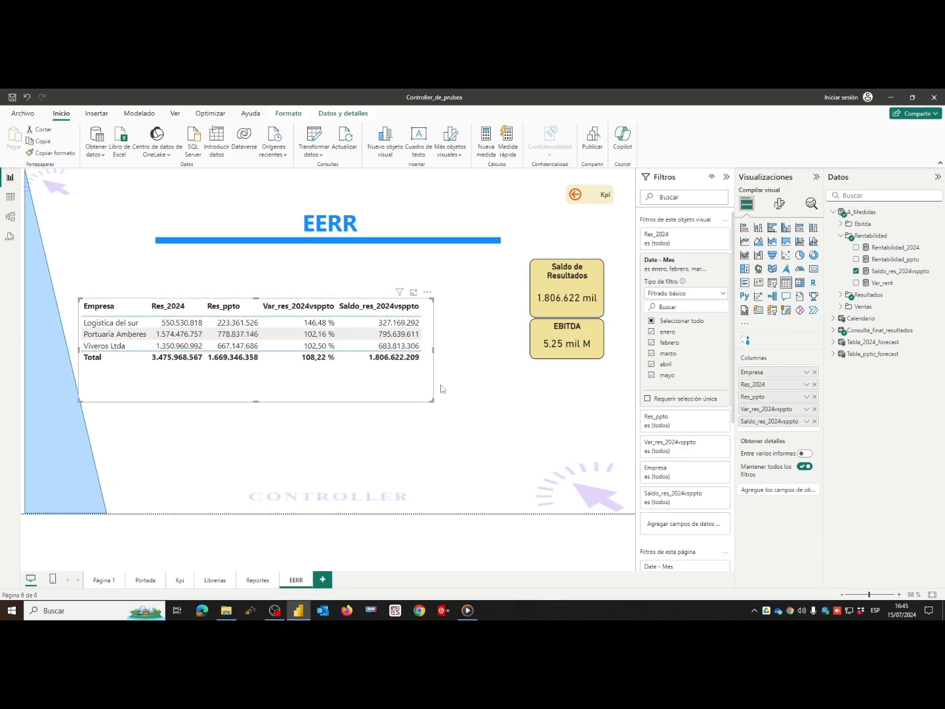
pyautogui.click(840, 334)
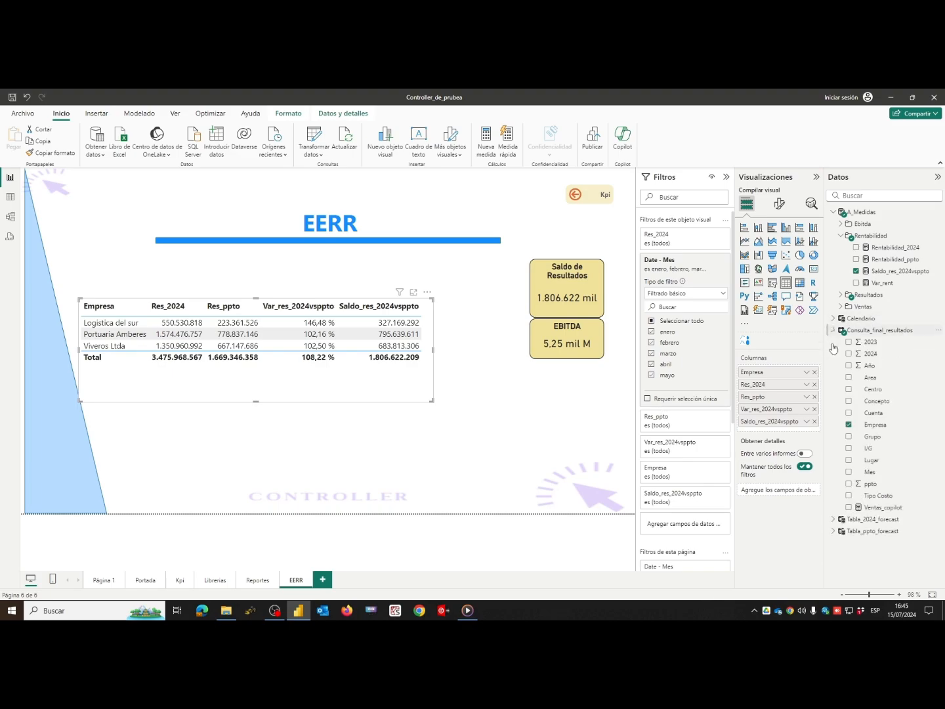
pyautogui.click(848, 424)
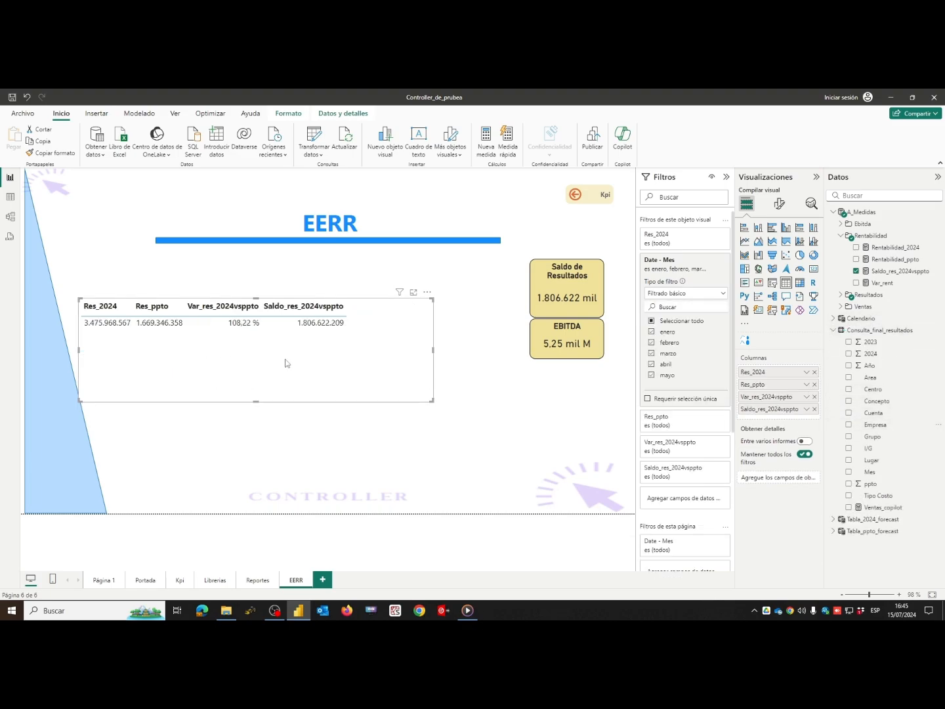
pyautogui.moveTo(433, 401); pyautogui.dragTo(382, 359)
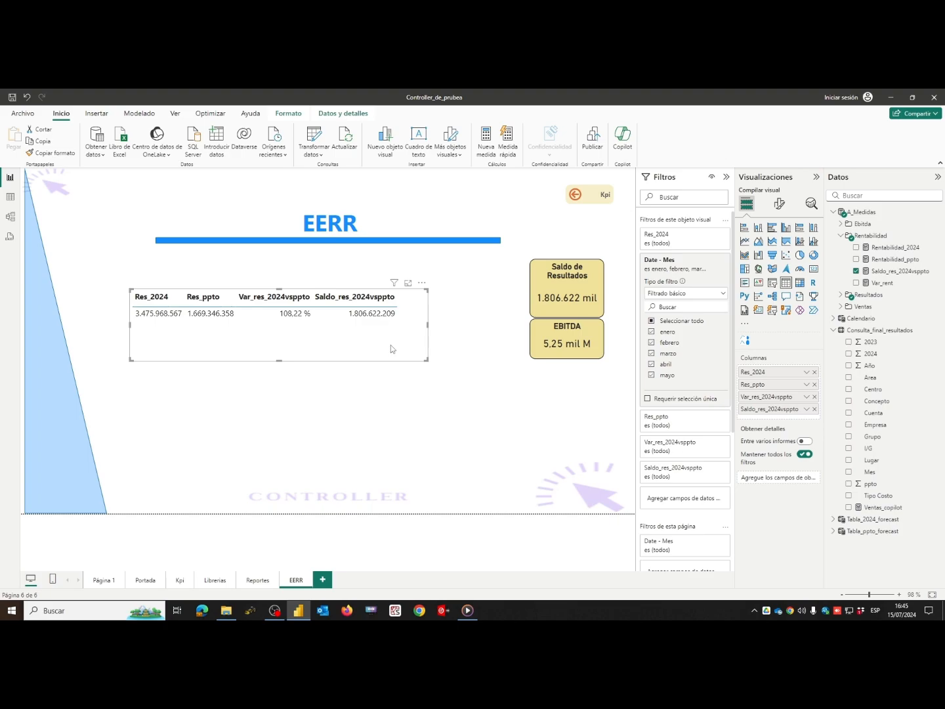
# - Remove the Saldo_res_2024vsppto measure from the results table and narrow the table to fit its remaining columns
pyautogui.click(857, 271)
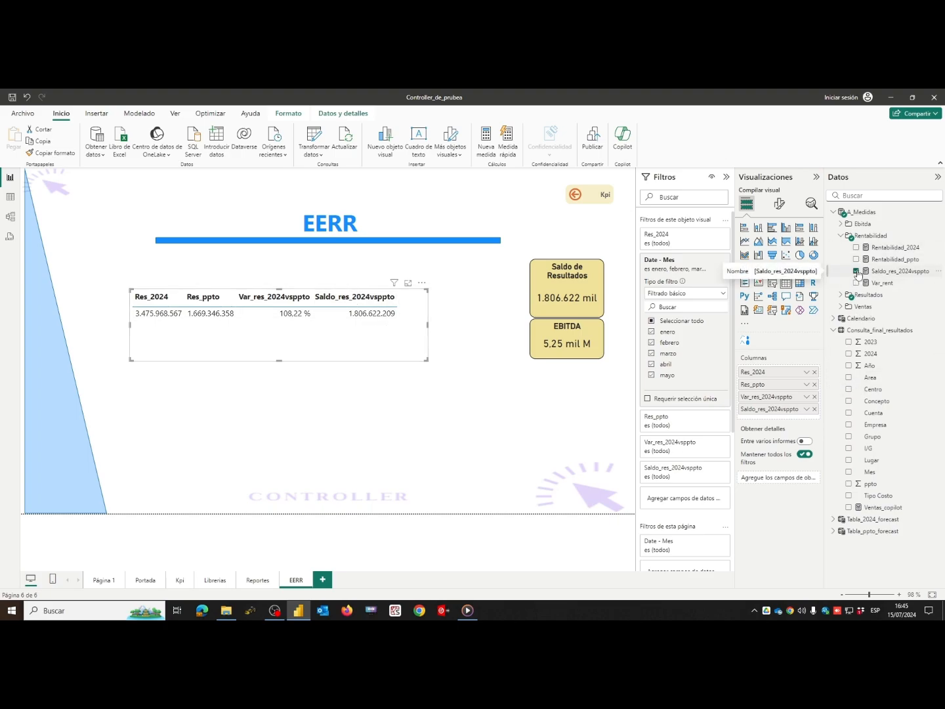
pyautogui.moveTo(332, 340); pyautogui.dragTo(367, 341)
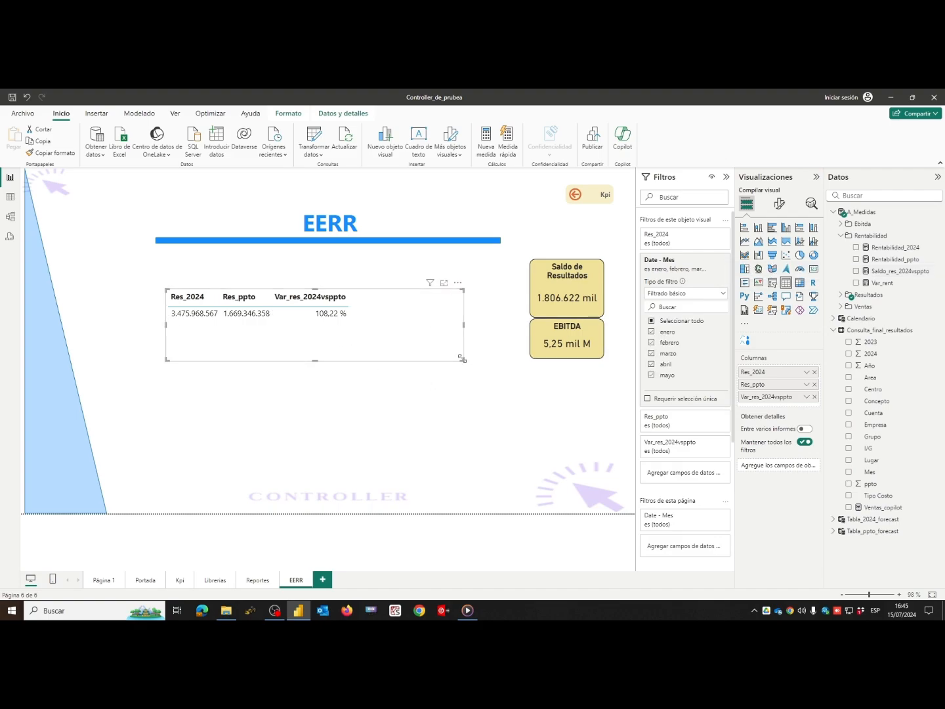
pyautogui.moveTo(463, 361); pyautogui.dragTo(359, 361)
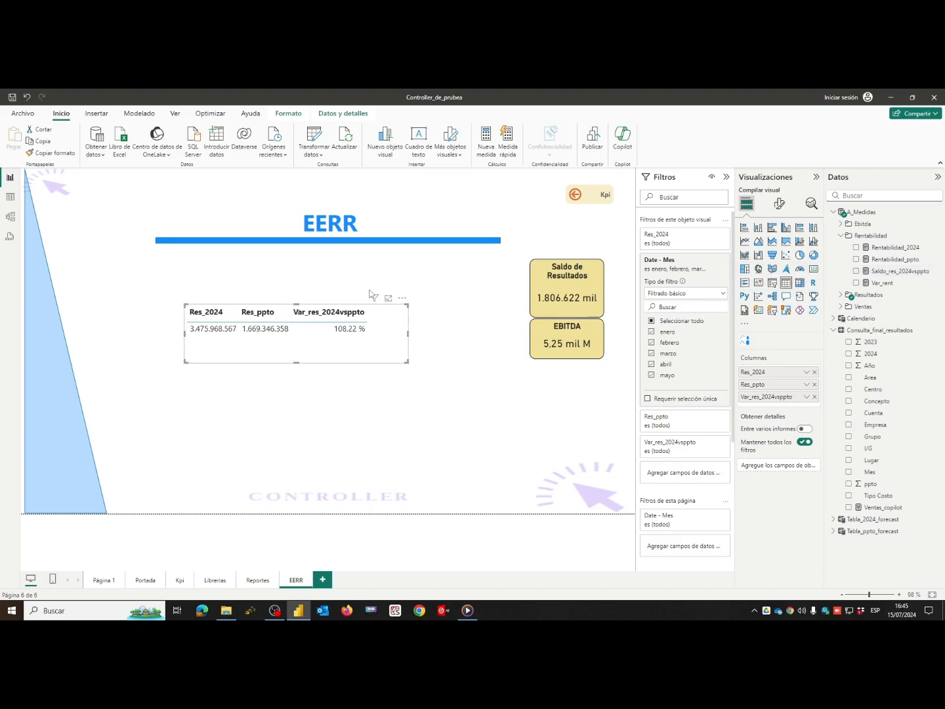
pyautogui.click(438, 276)
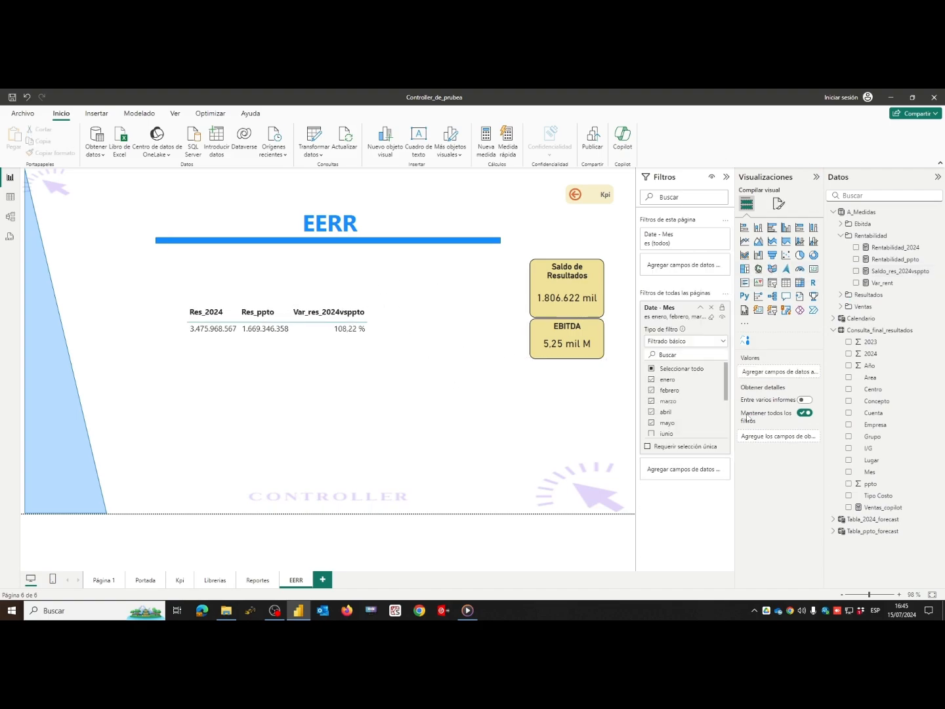
# - Create a slicer from the Empresa field of Consulta_final_resultados, place it below the table and size it to show full company names
pyautogui.click(851, 425)
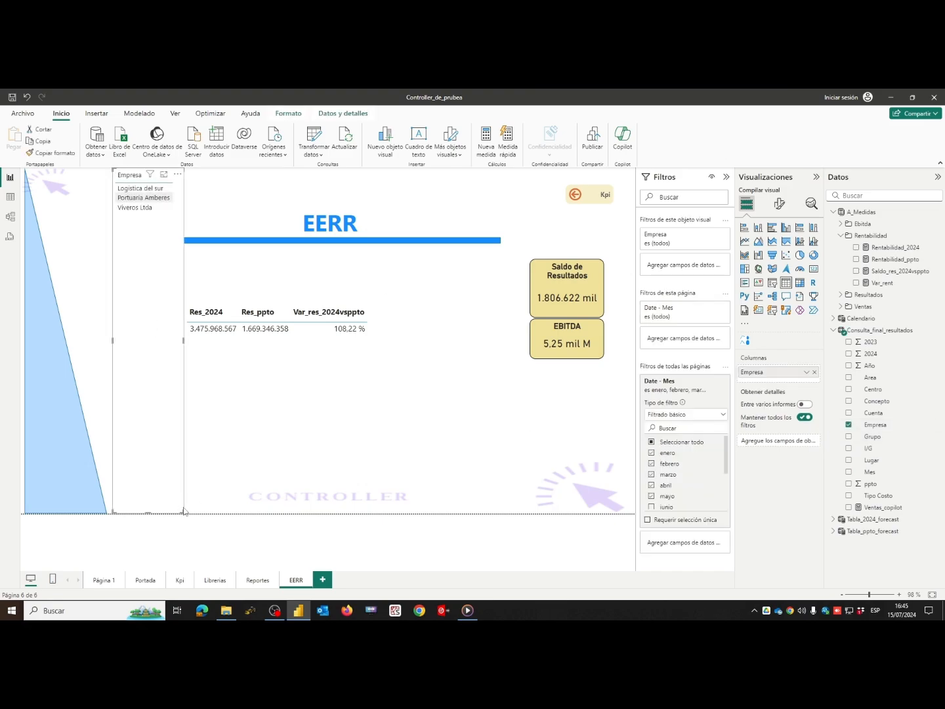
pyautogui.moveTo(182, 511); pyautogui.dragTo(176, 221)
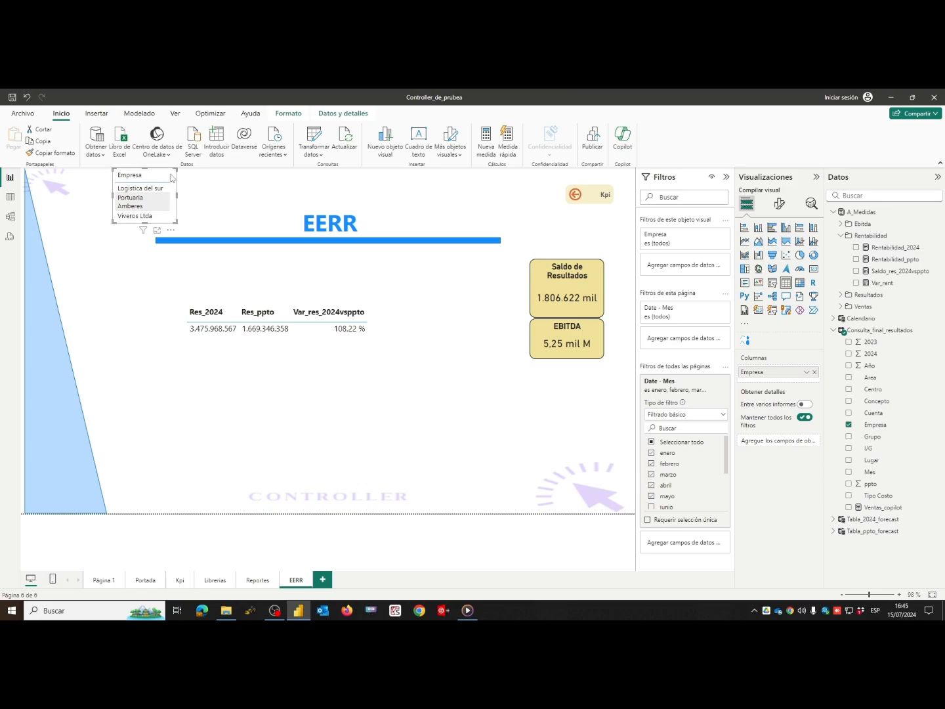
pyautogui.moveTo(153, 225); pyautogui.dragTo(375, 433)
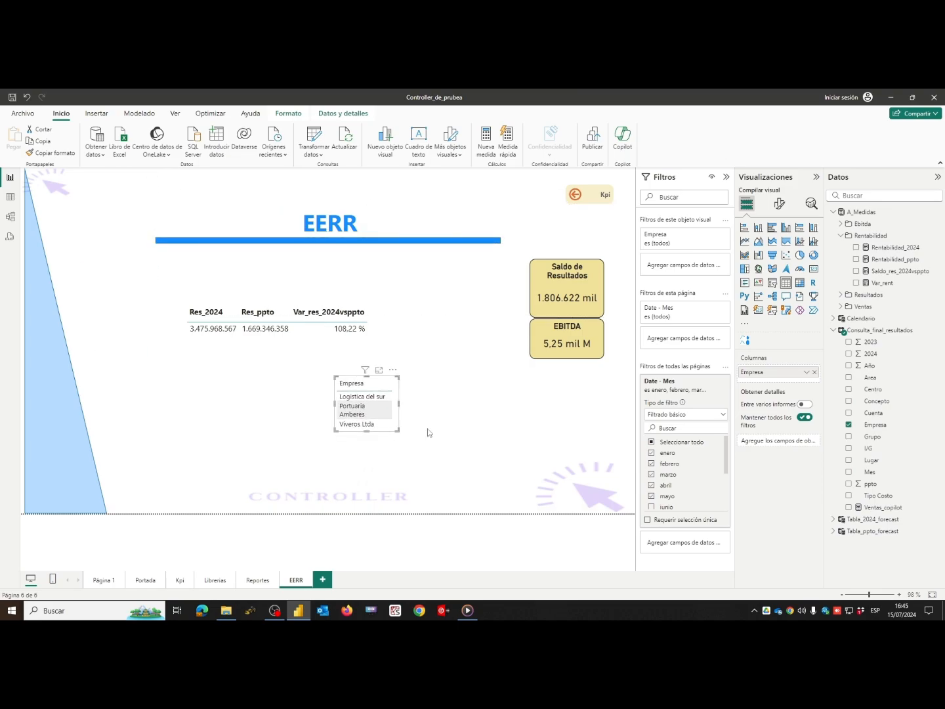
pyautogui.click(773, 282)
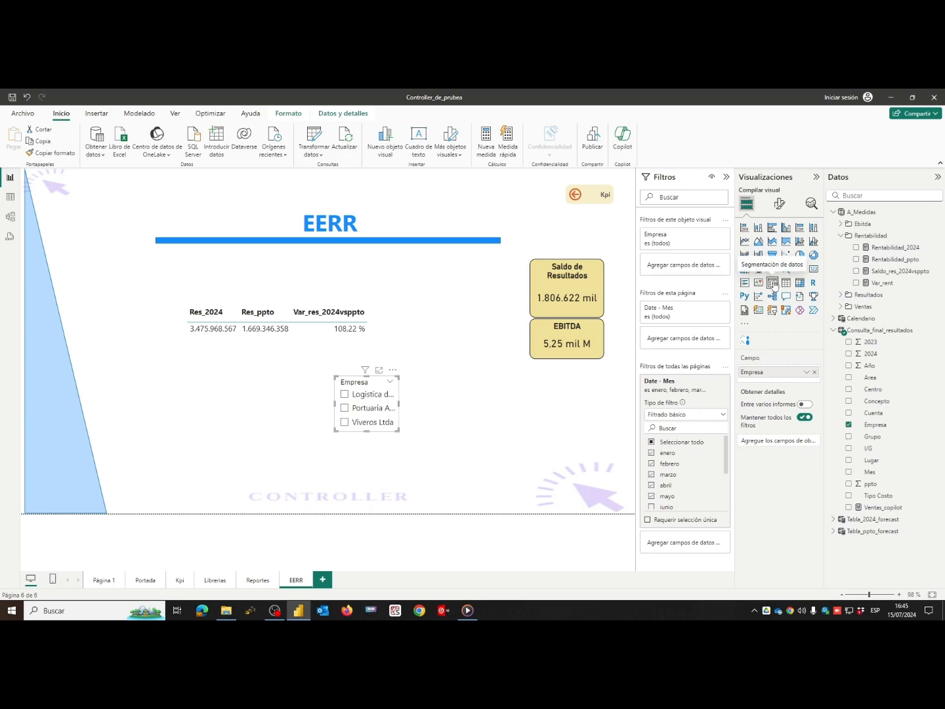
pyautogui.moveTo(396, 430); pyautogui.dragTo(444, 438)
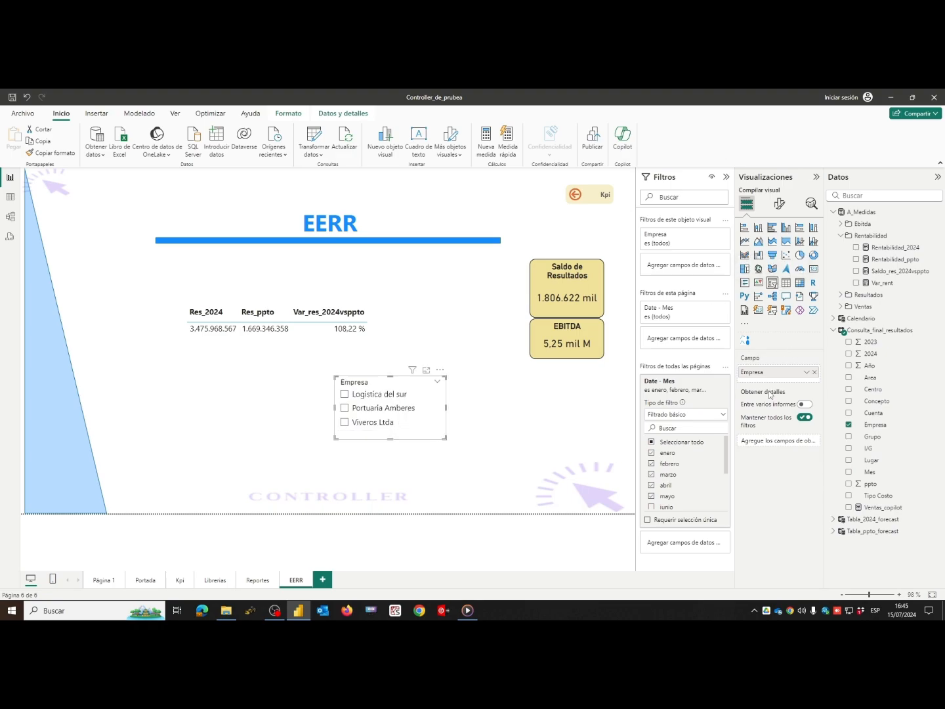
# - Set the Empresa slicer's style to Mosaico and fit it as one row of tiles between the EERR heading and the table
pyautogui.click(780, 204)
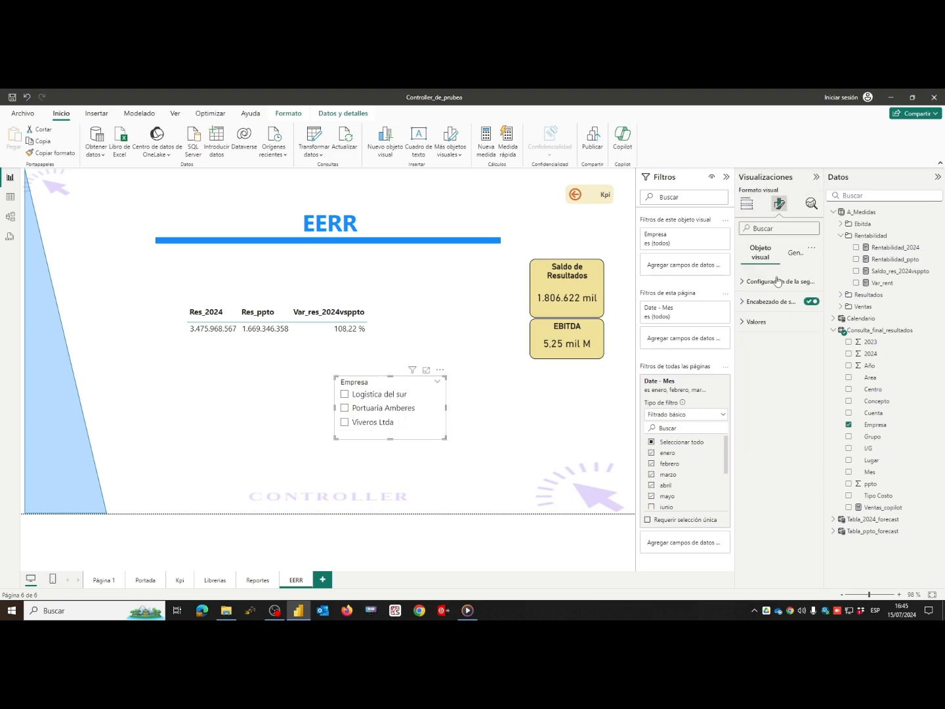
pyautogui.click(752, 282)
pyautogui.click(778, 331)
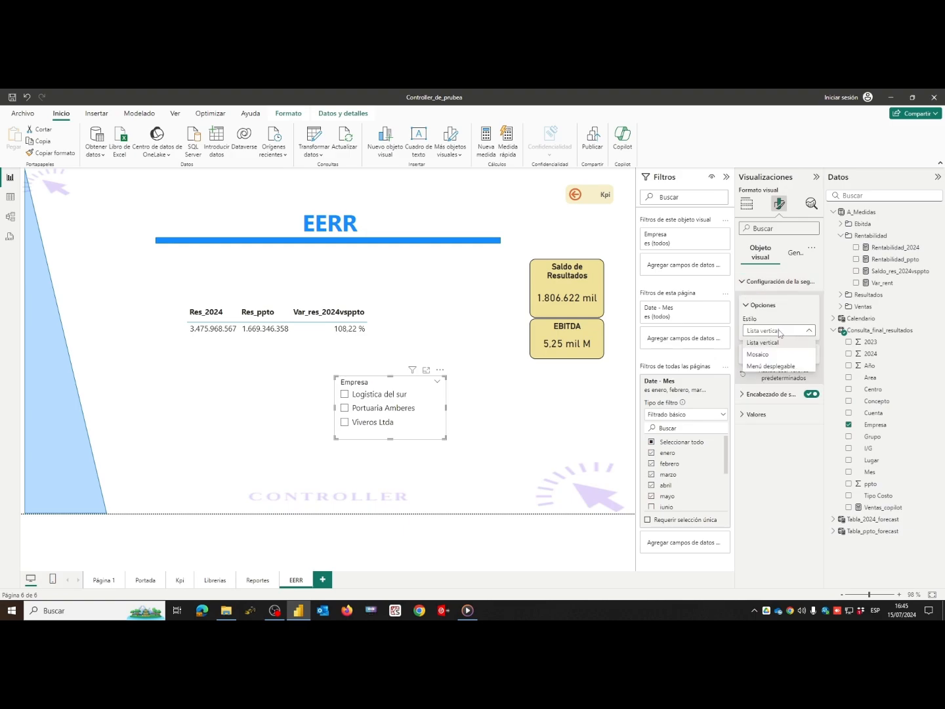
pyautogui.click(766, 362)
pyautogui.moveTo(445, 438); pyautogui.dragTo(439, 292)
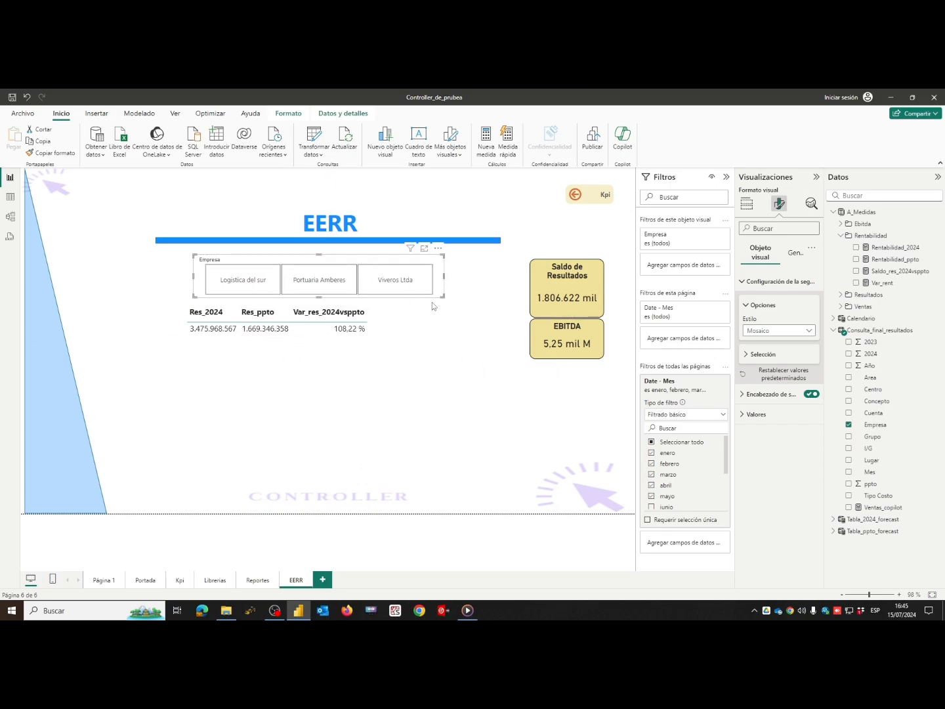
# - Test the slicer by filtering the page by Logistica del sur, Portuaria Amberes and Viveros Ltda, and clear the selection
pyautogui.click(254, 282)
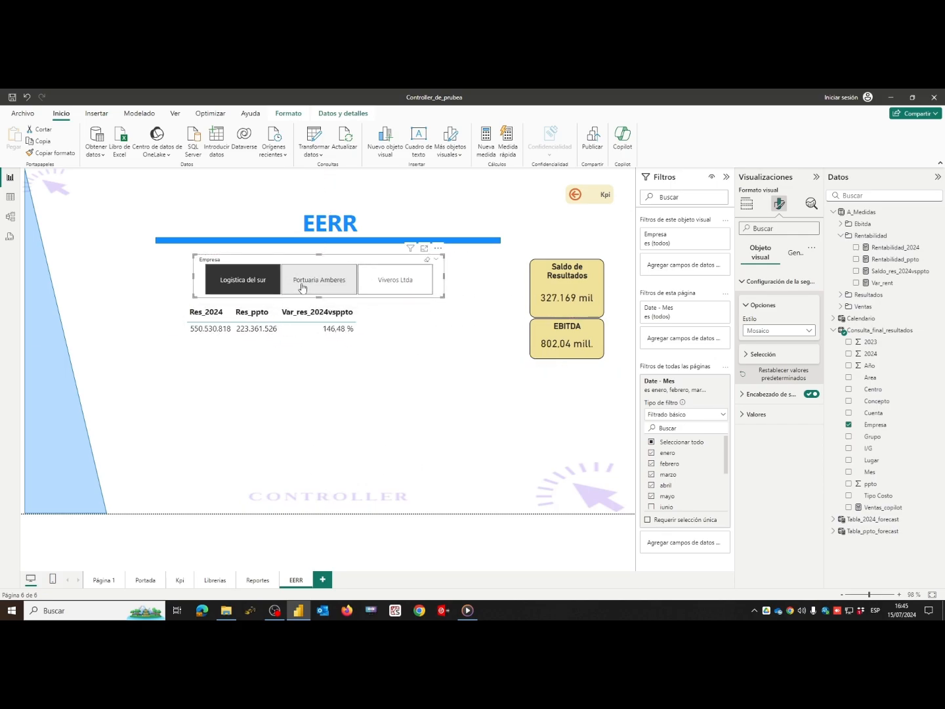
pyautogui.click(333, 283)
pyautogui.click(397, 282)
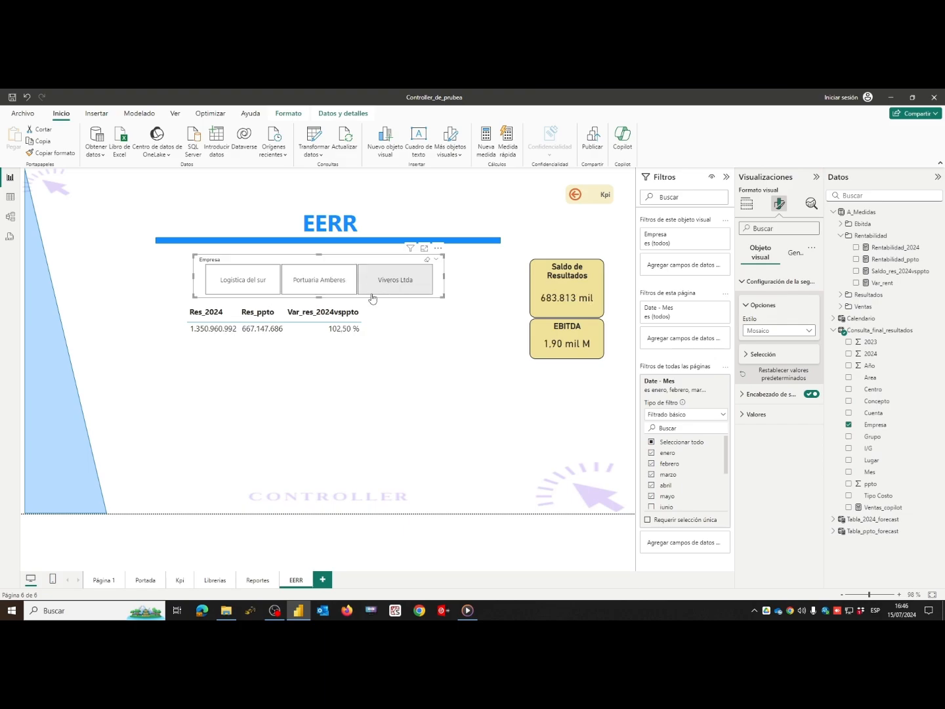
pyautogui.click(323, 289)
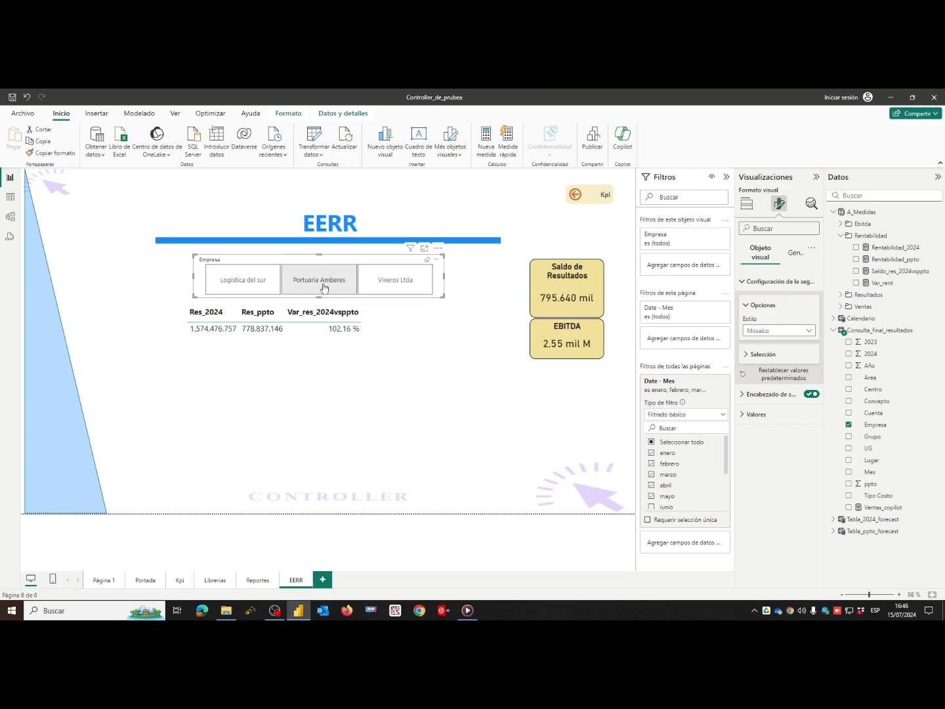
pyautogui.click(227, 289)
pyautogui.click(304, 407)
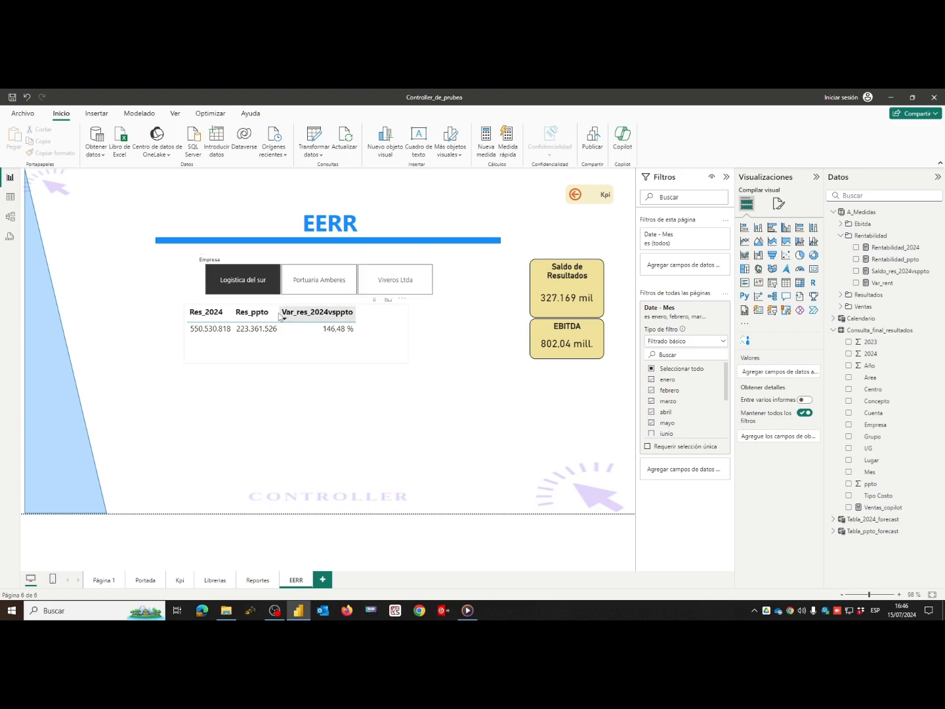
pyautogui.click(246, 282)
# - Try a light blue background on the whole Empresa slicer and turn its background off
pyautogui.click(429, 273)
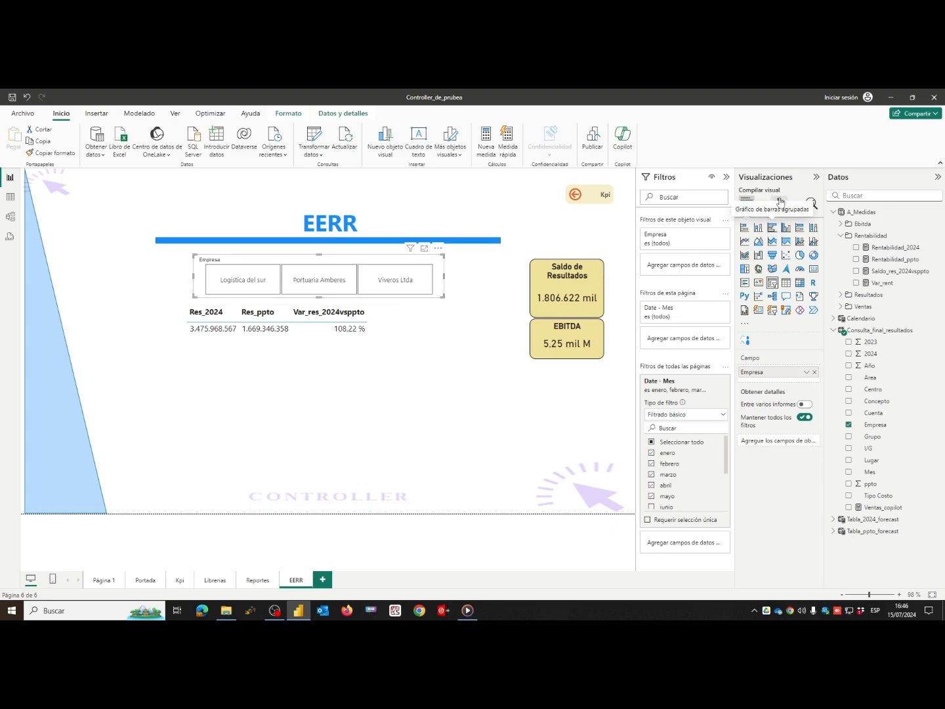
pyautogui.click(779, 204)
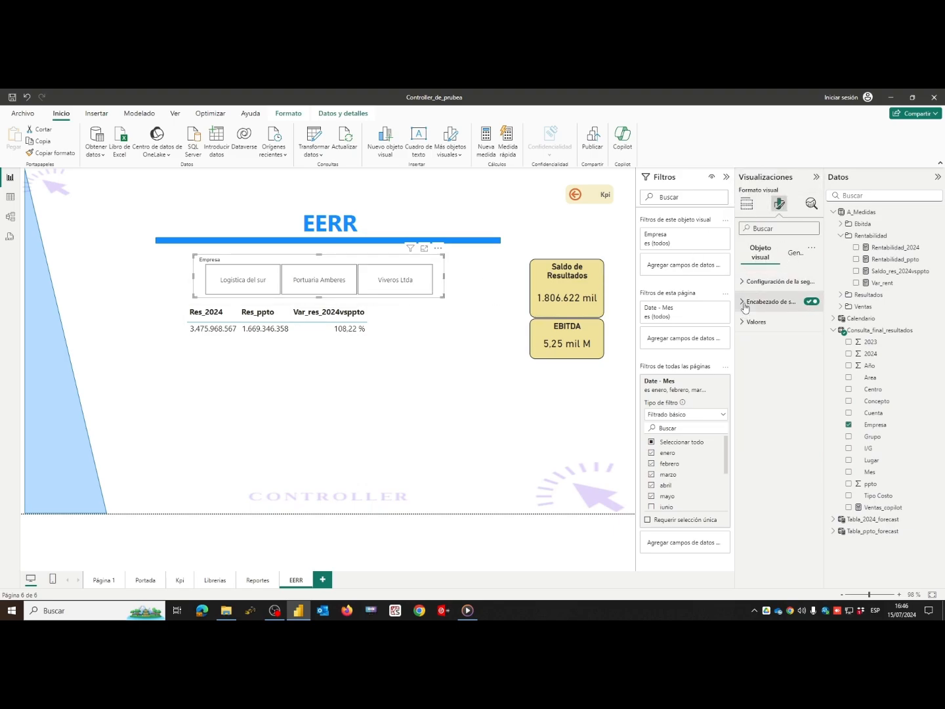
pyautogui.click(794, 254)
pyautogui.click(745, 321)
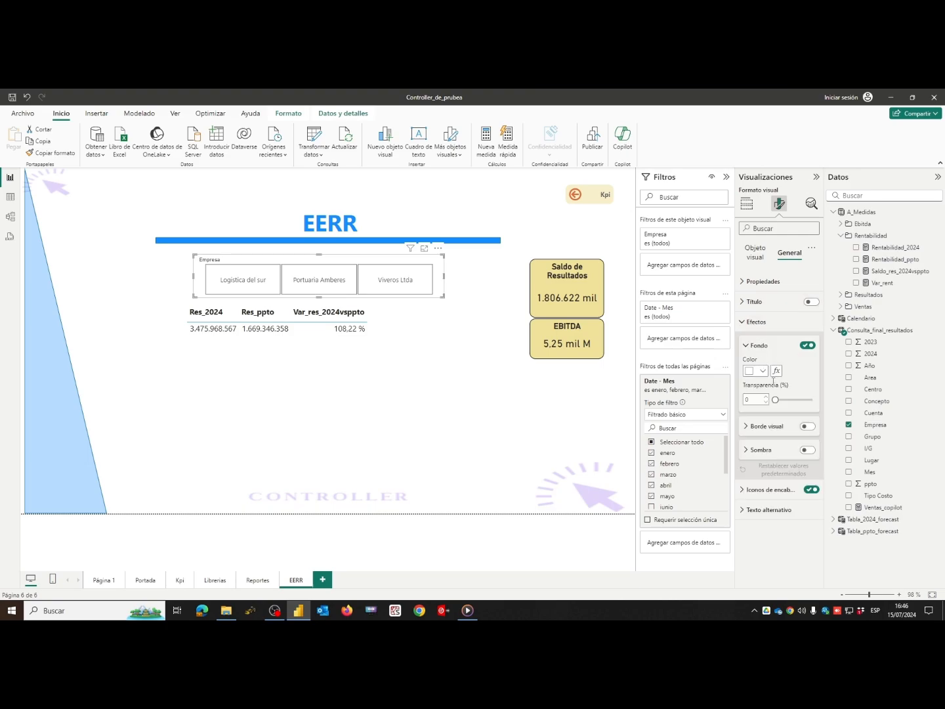
pyautogui.click(763, 370)
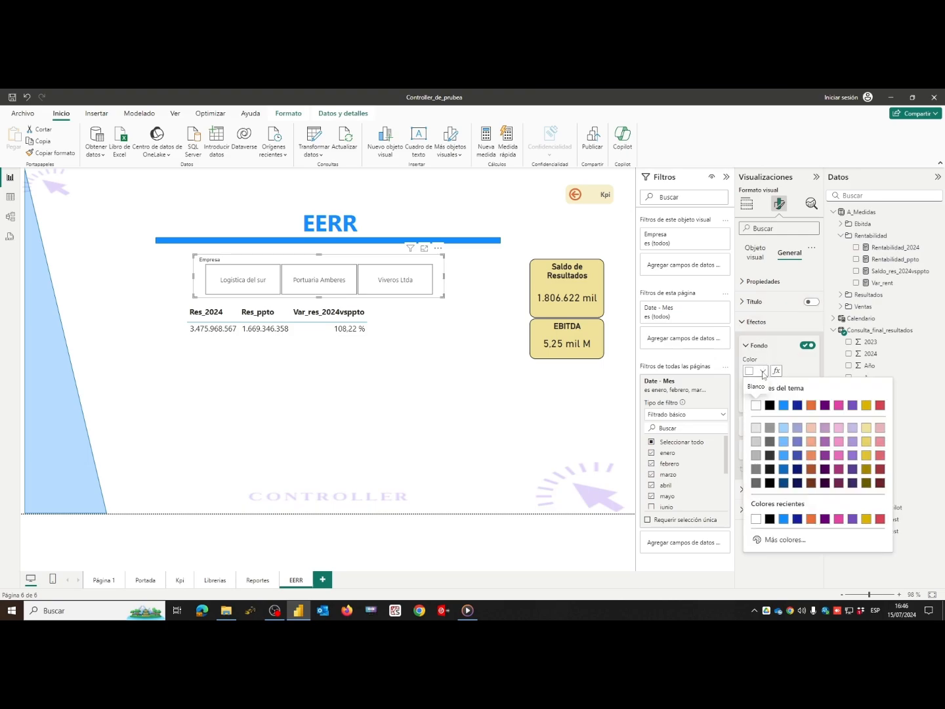
pyautogui.click(784, 429)
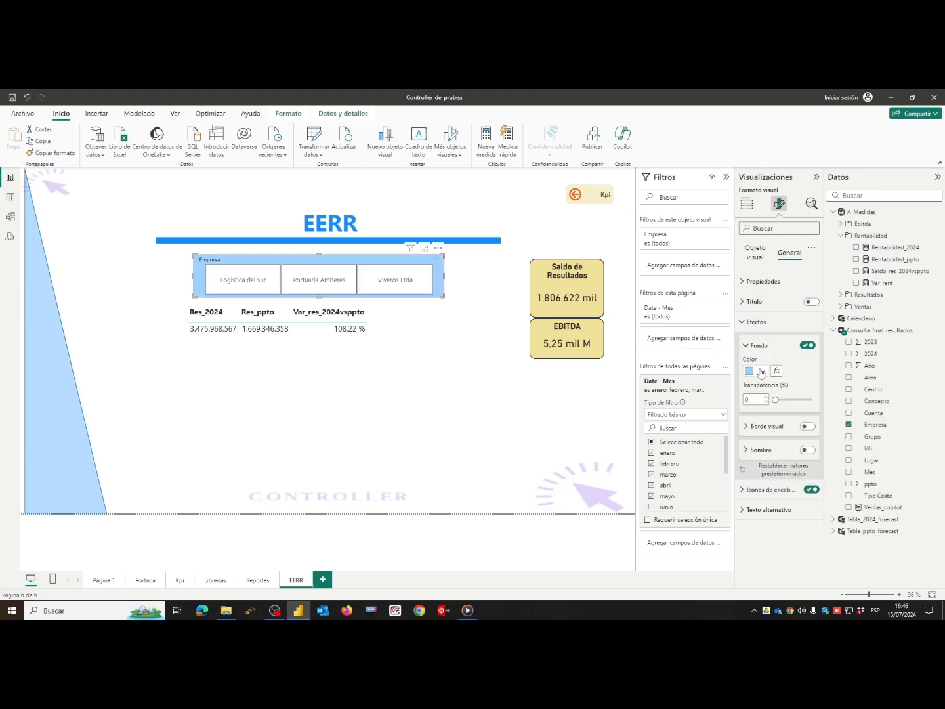
pyautogui.click(807, 346)
pyautogui.click(746, 346)
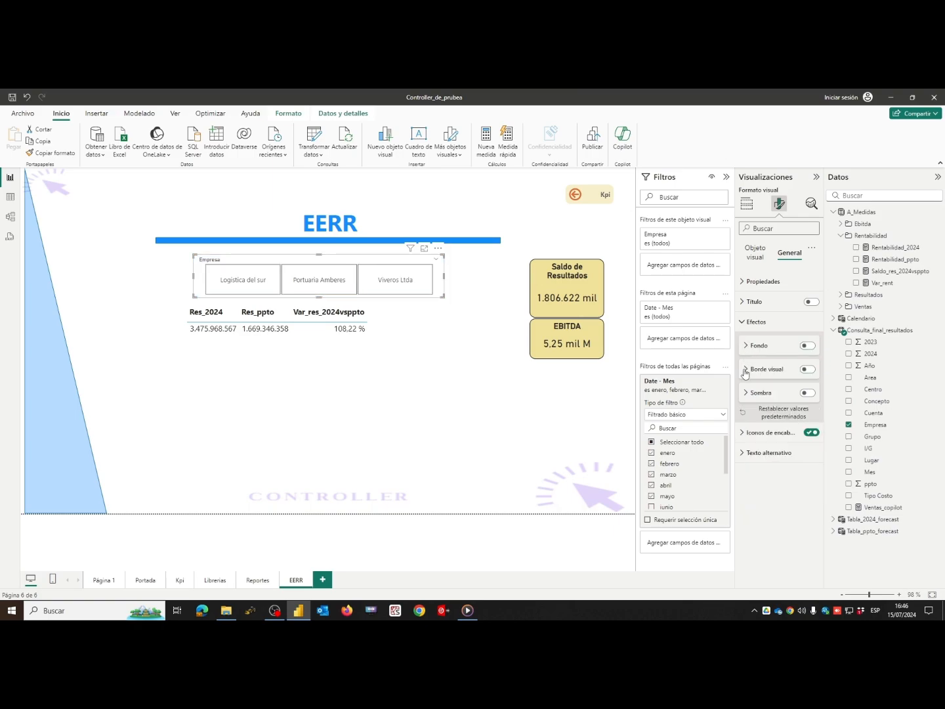
pyautogui.click(744, 322)
# - Set the background colour of the Empresa slicer's value tiles to light yellow, matching the cards
pyautogui.click(759, 252)
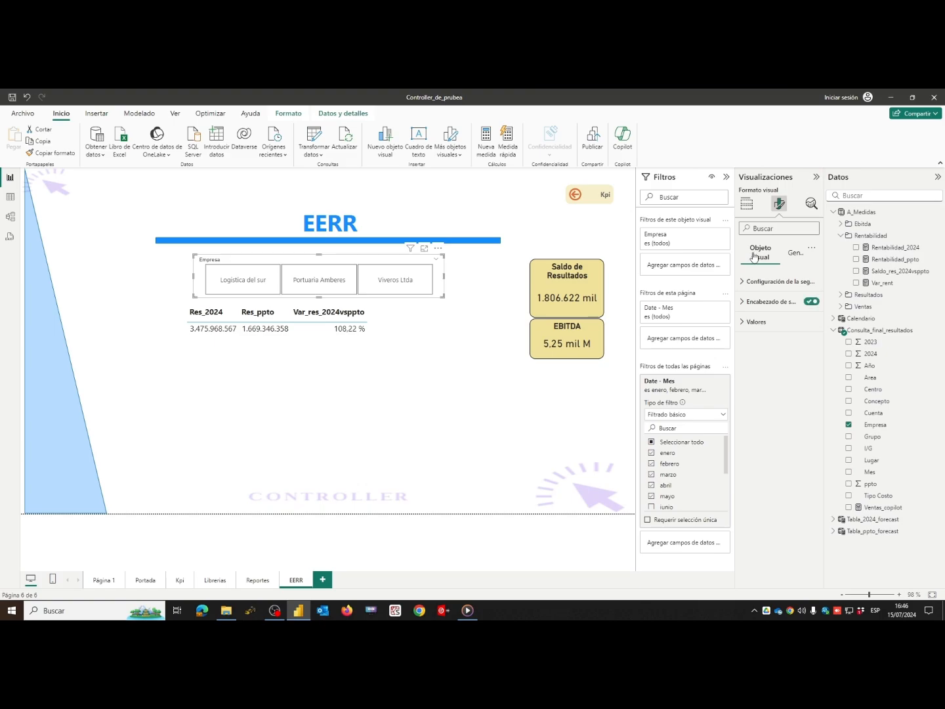
pyautogui.click(742, 322)
pyautogui.click(761, 511)
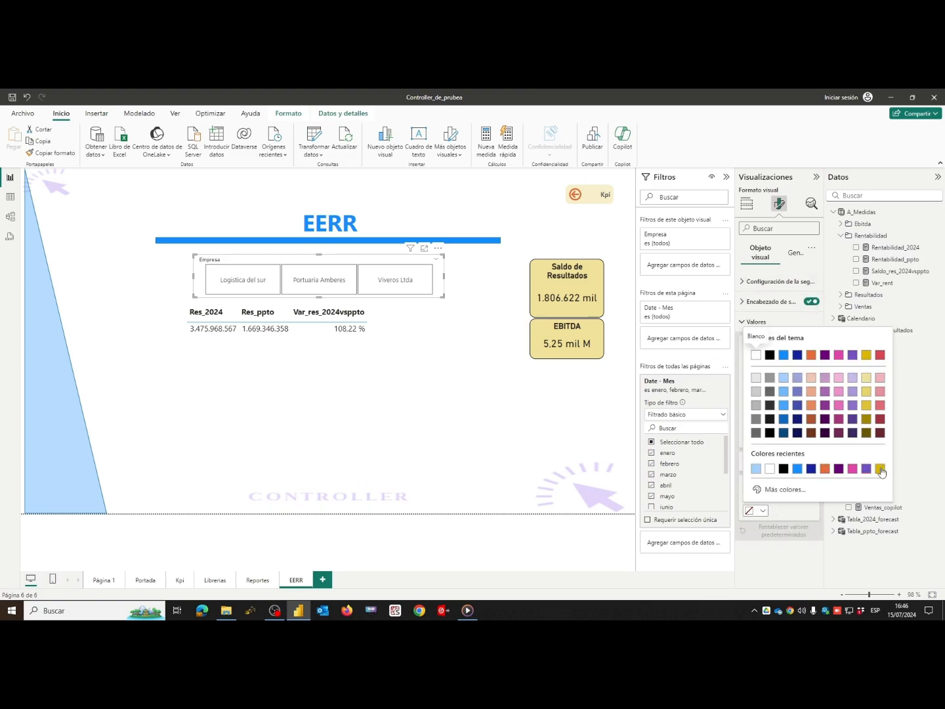
pyautogui.click(865, 378)
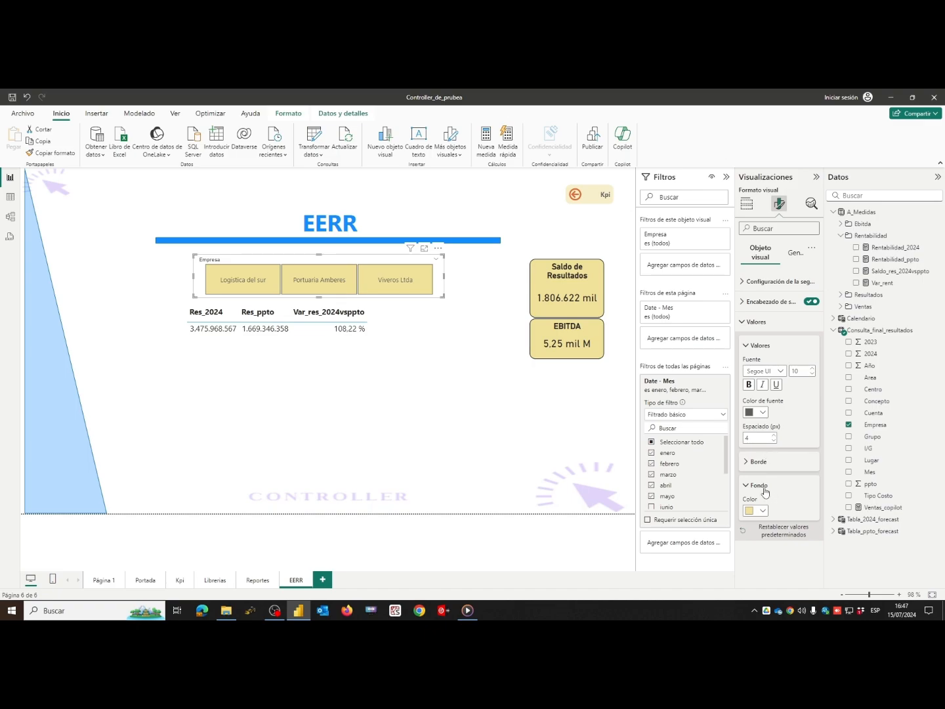
# - Remove the left and right borders from the slicer's tiles and set the border colour to light blue
pyautogui.click(750, 461)
pyautogui.scroll(-2, 752, 452)
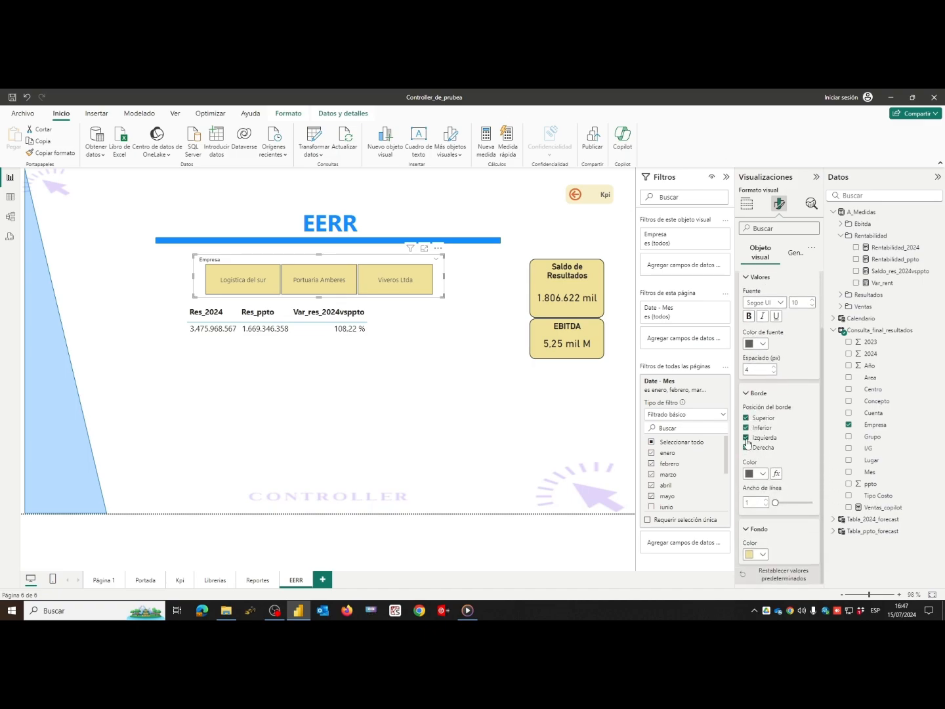
pyautogui.click(745, 437)
pyautogui.click(760, 476)
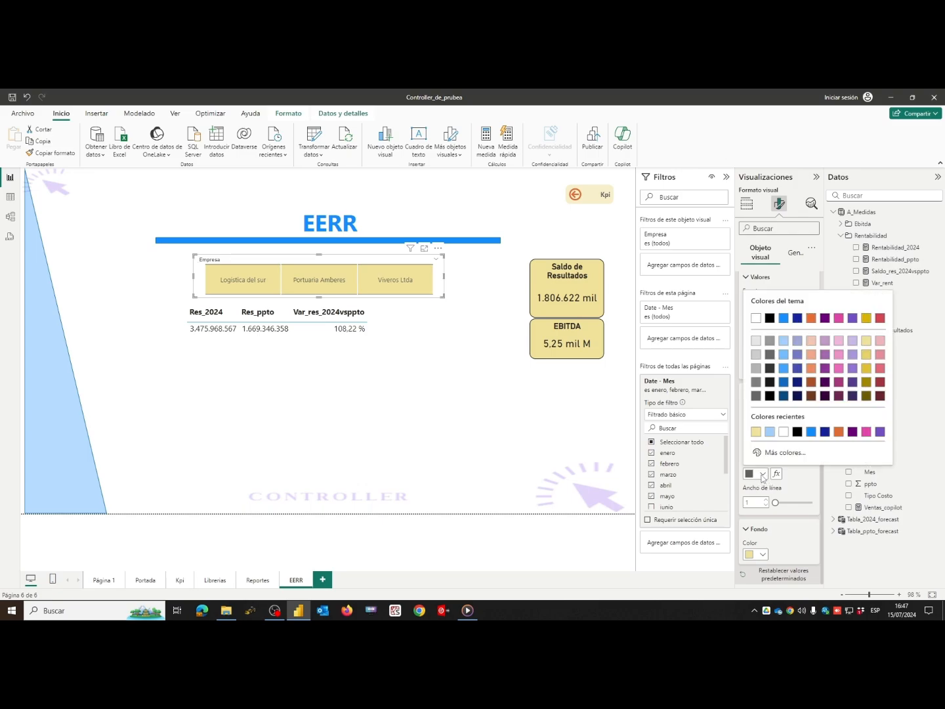
pyautogui.click(770, 431)
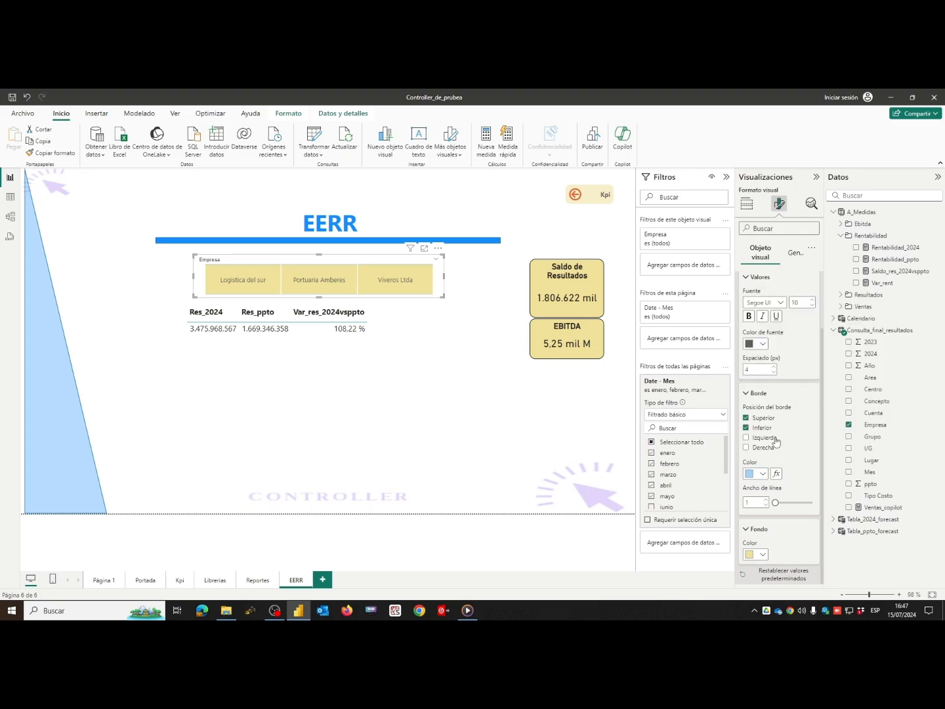
pyautogui.click(507, 404)
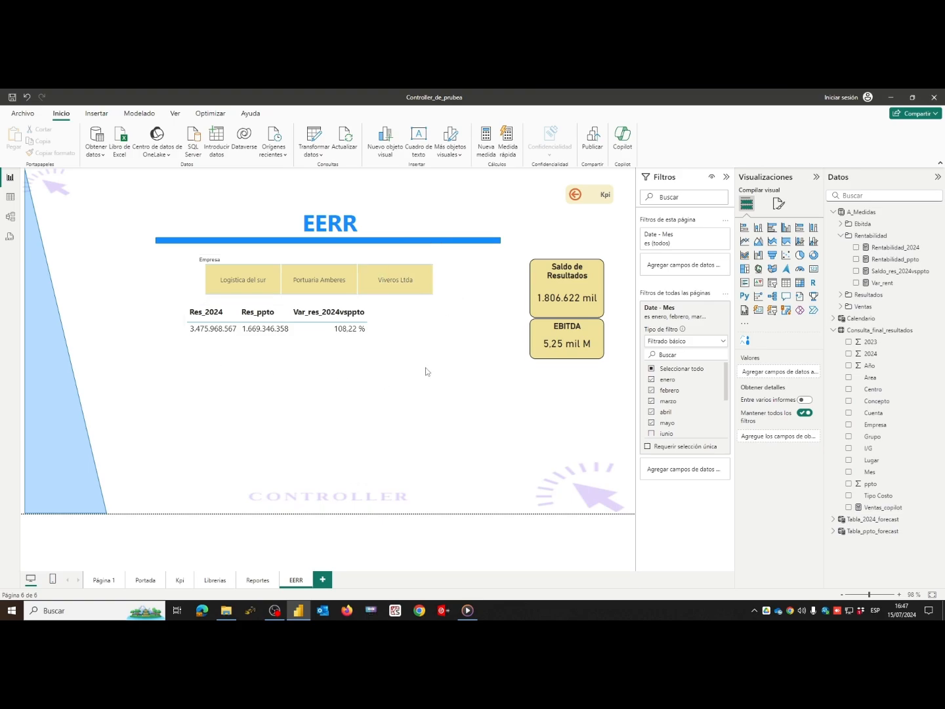
# - Move the results table to the right so it is centred beneath the Empresa slicer
pyautogui.click(385, 351)
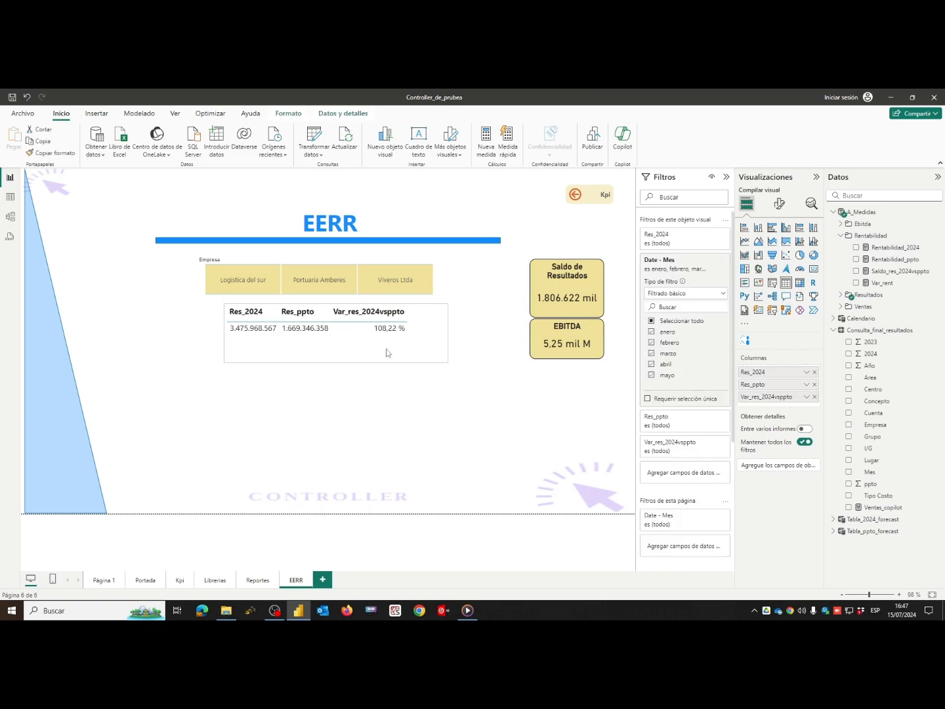
pyautogui.click(460, 369)
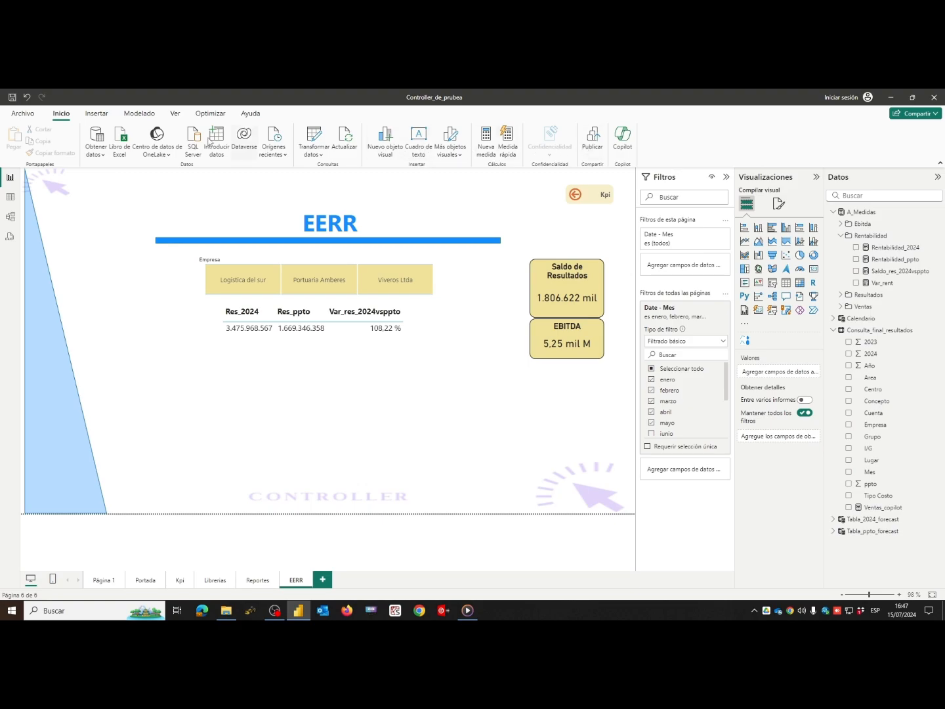
# - Insert a rounded rectangle shape and place it beside the Saldo de Resultados and EBITDA cards
pyautogui.click(97, 113)
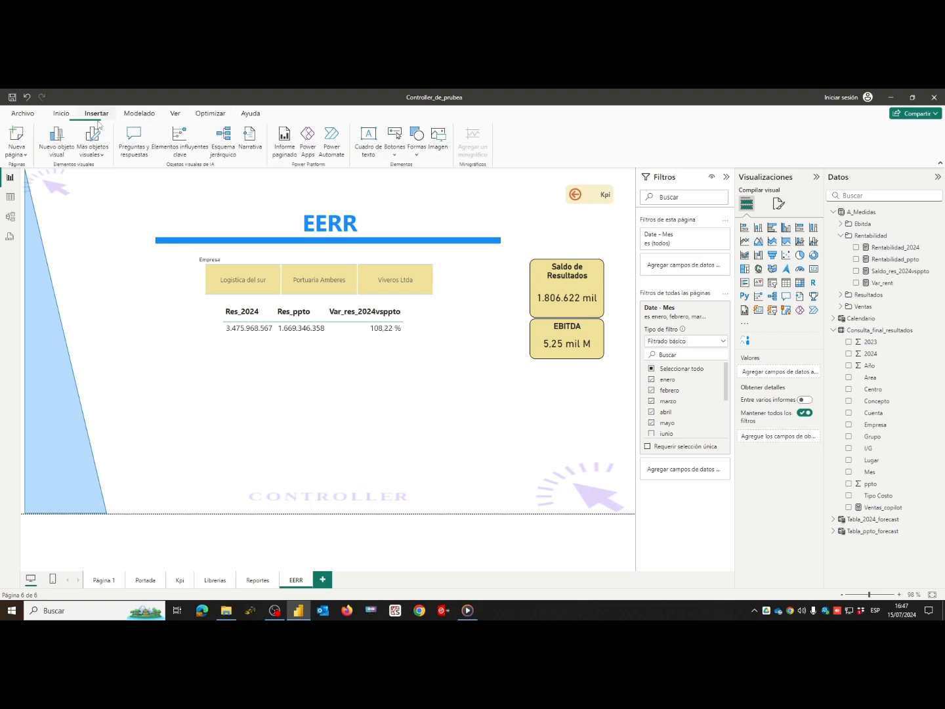
pyautogui.click(416, 150)
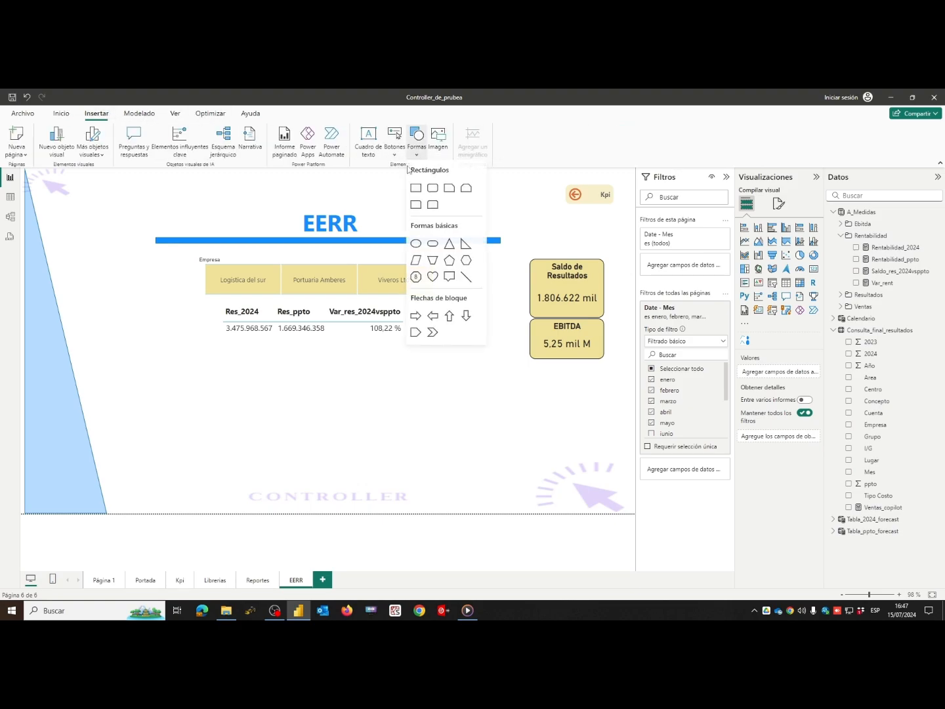
pyautogui.click(433, 188)
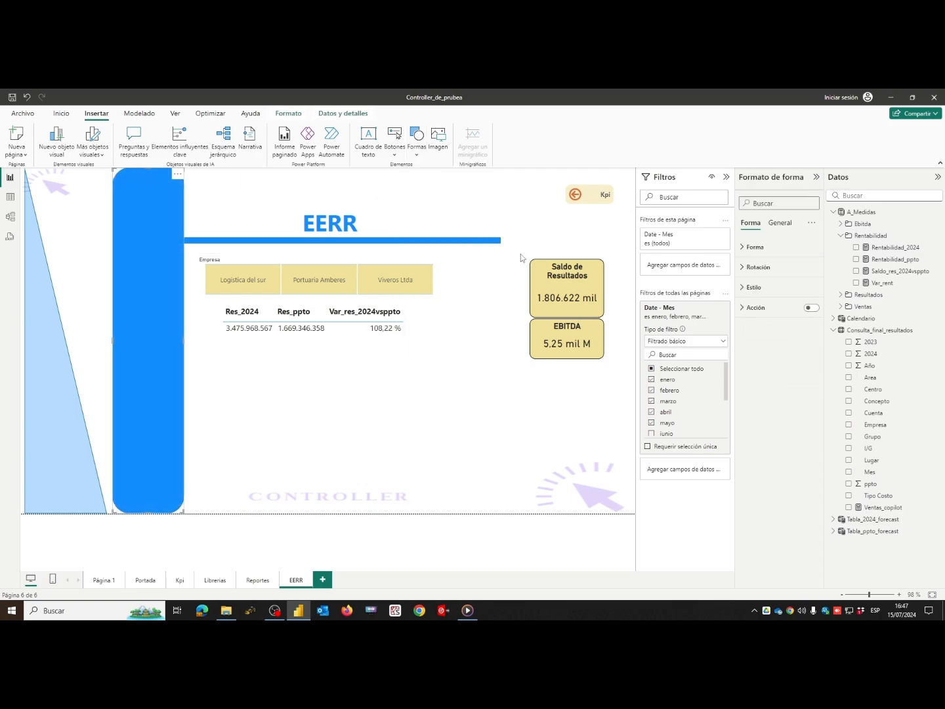
pyautogui.moveTo(118, 172); pyautogui.dragTo(471, 257)
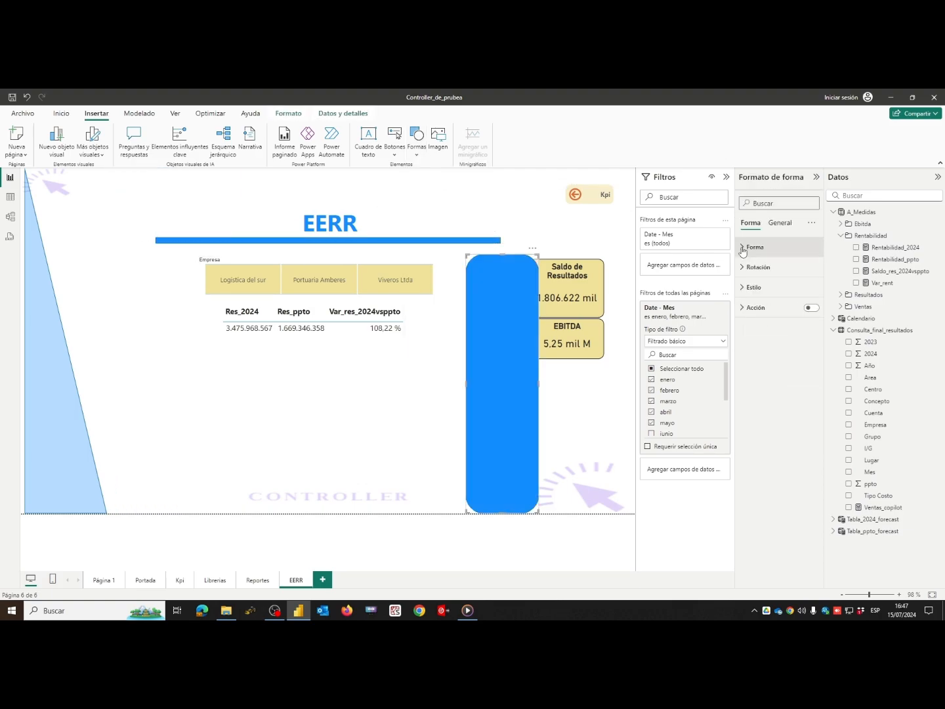
# - Set the rounded rectangle's fill transparency to 59% and resize it to frame the two cards with even side margins
pyautogui.click(753, 288)
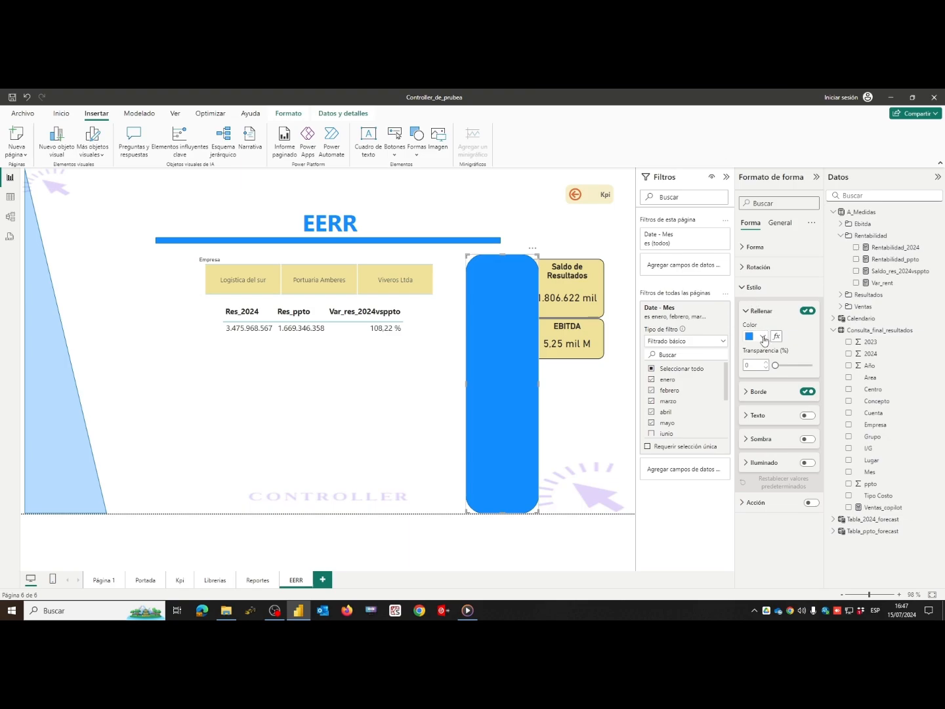
pyautogui.moveTo(776, 364); pyautogui.dragTo(796, 366)
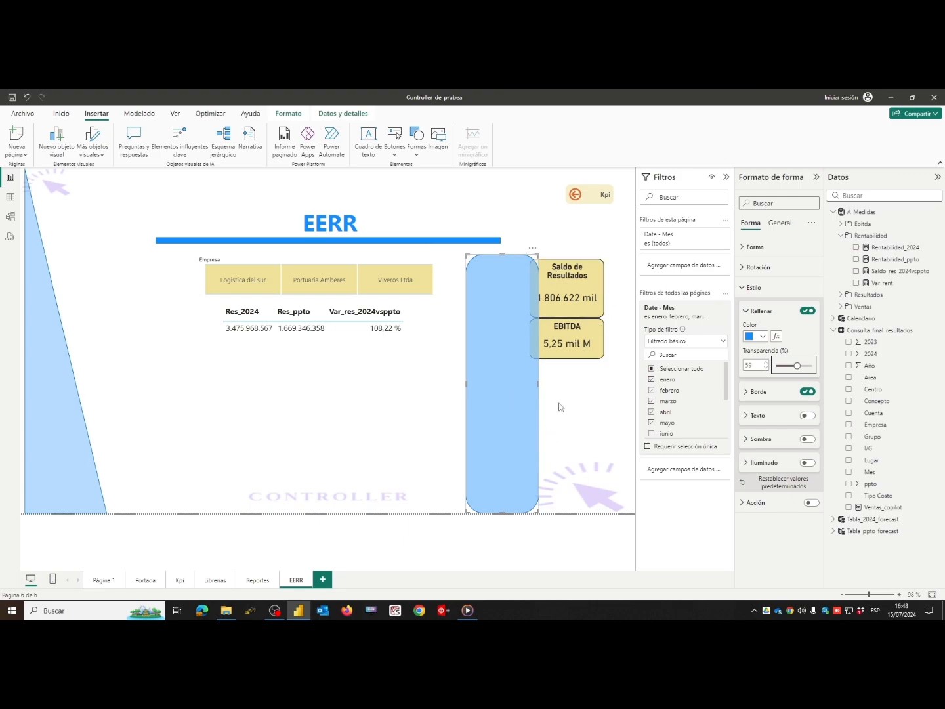
pyautogui.moveTo(539, 386); pyautogui.dragTo(595, 394)
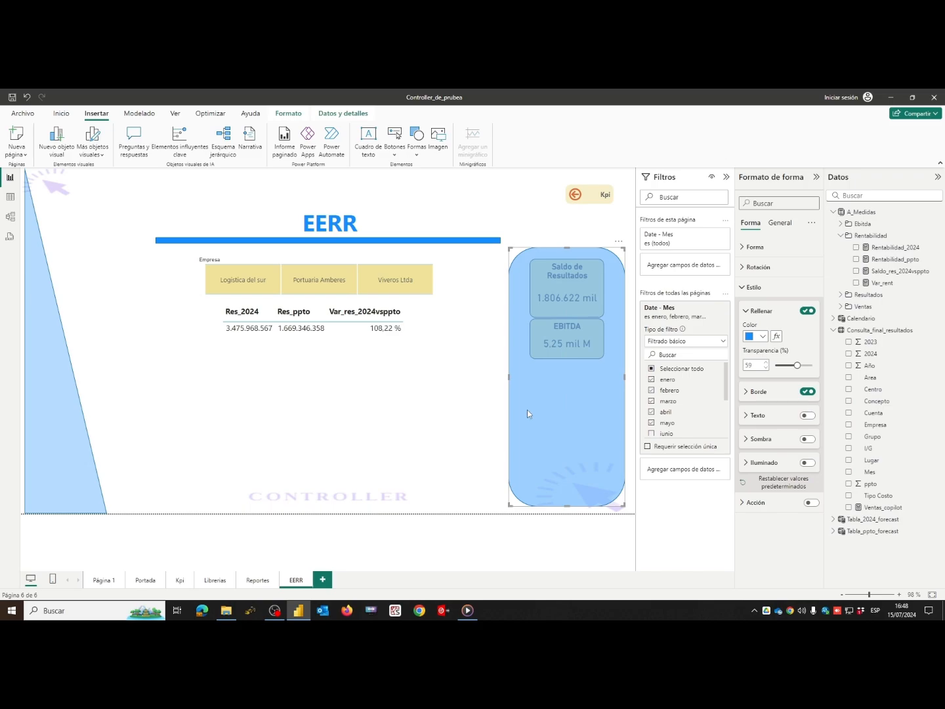
pyautogui.moveTo(510, 376); pyautogui.dragTo(518, 376)
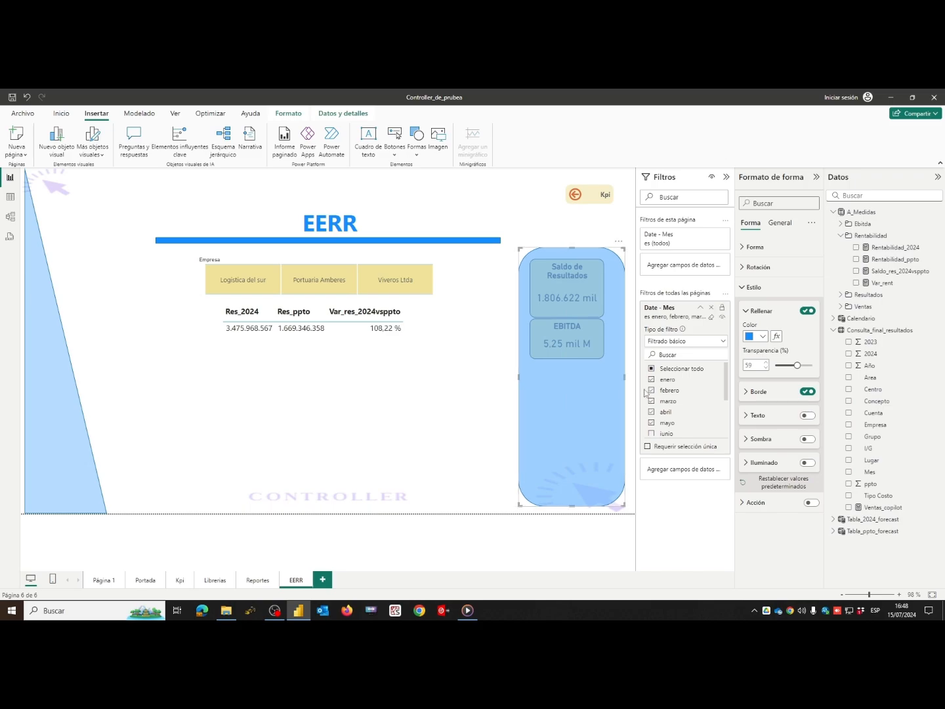
pyautogui.moveTo(625, 377); pyautogui.dragTo(617, 376)
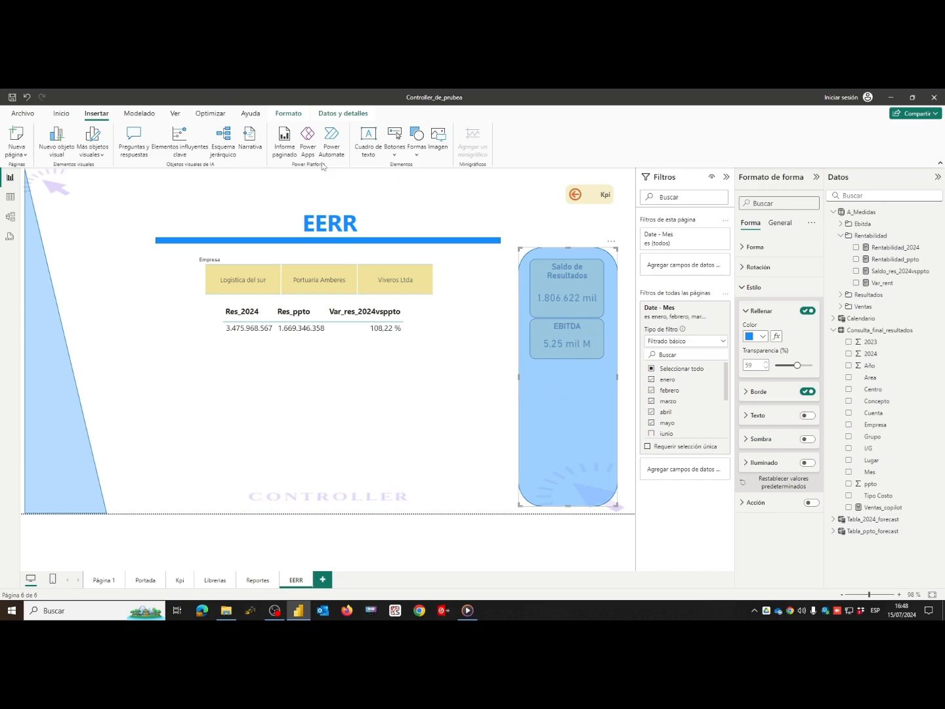
# - Send the rounded rectangle behind the Saldo de Resultados and EBITDA cards
pyautogui.click(289, 115)
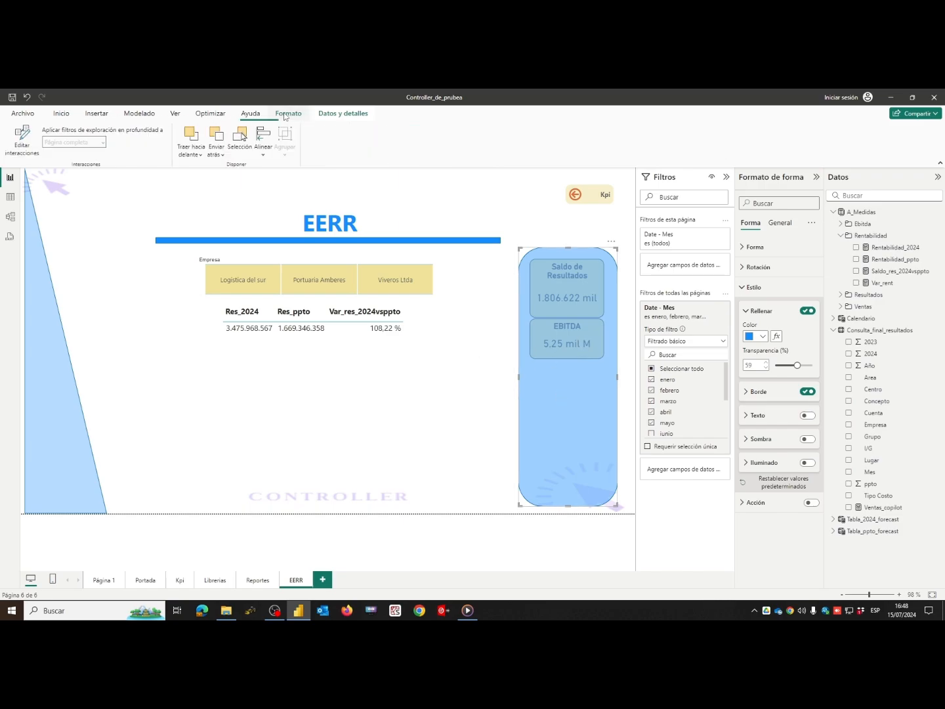
pyautogui.click(217, 155)
pyautogui.click(242, 187)
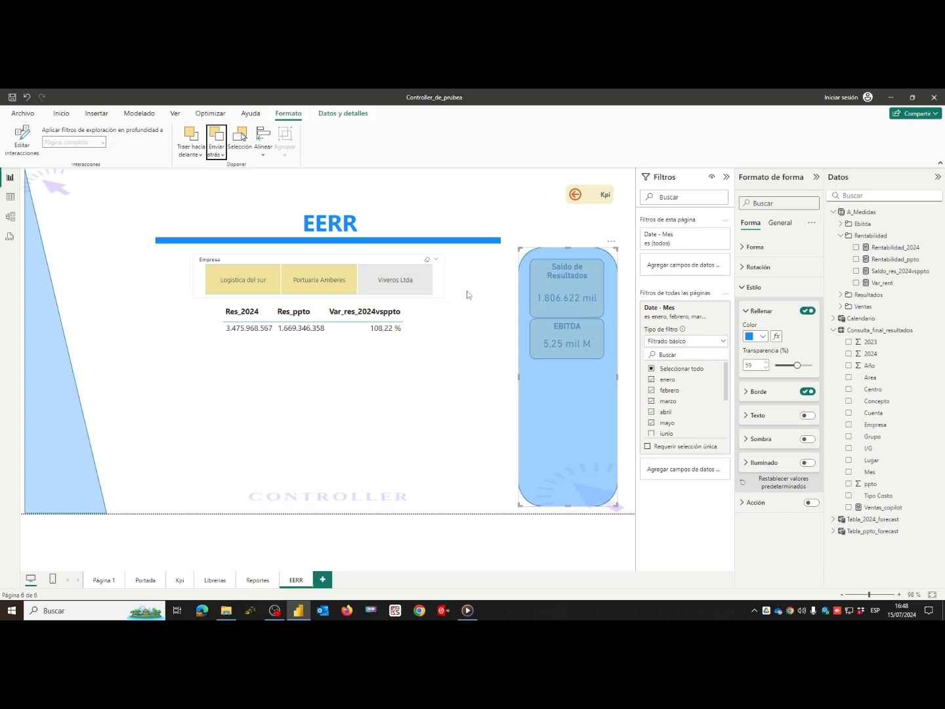
pyautogui.click(492, 404)
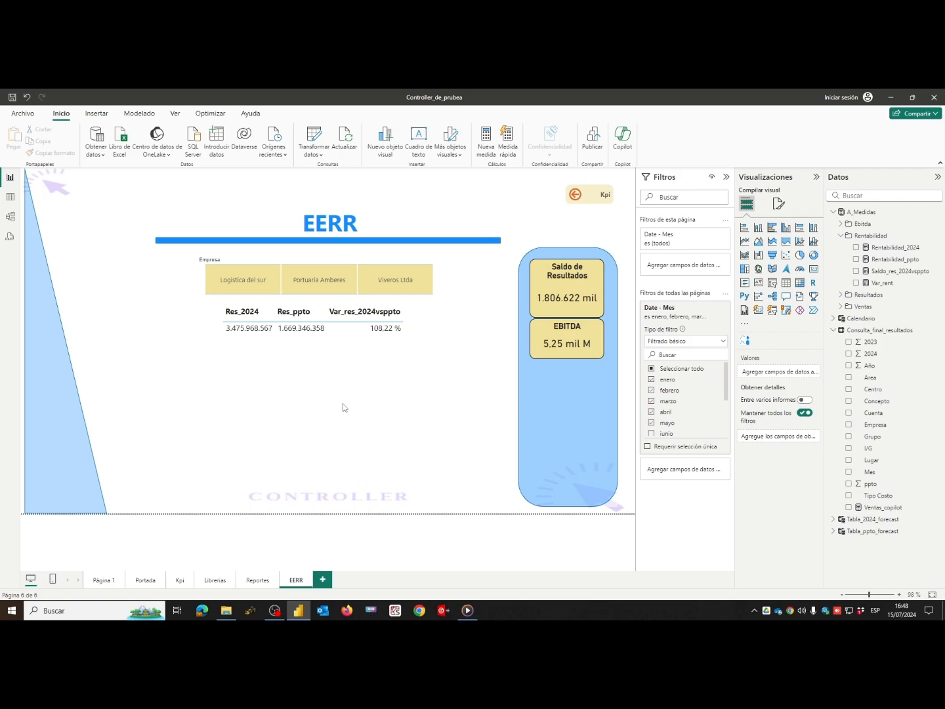
# - Collapse the Rentabilidad folder and the Consulta_final_resultados and A_Medidas tables in the data list
pyautogui.click(842, 235)
pyautogui.click(834, 283)
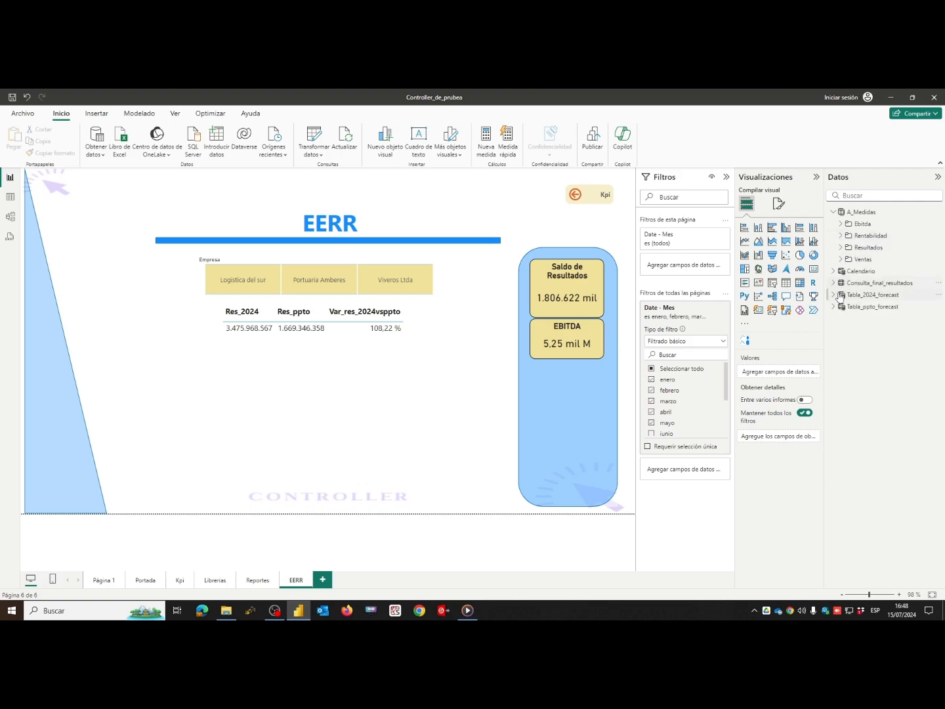
pyautogui.click(833, 212)
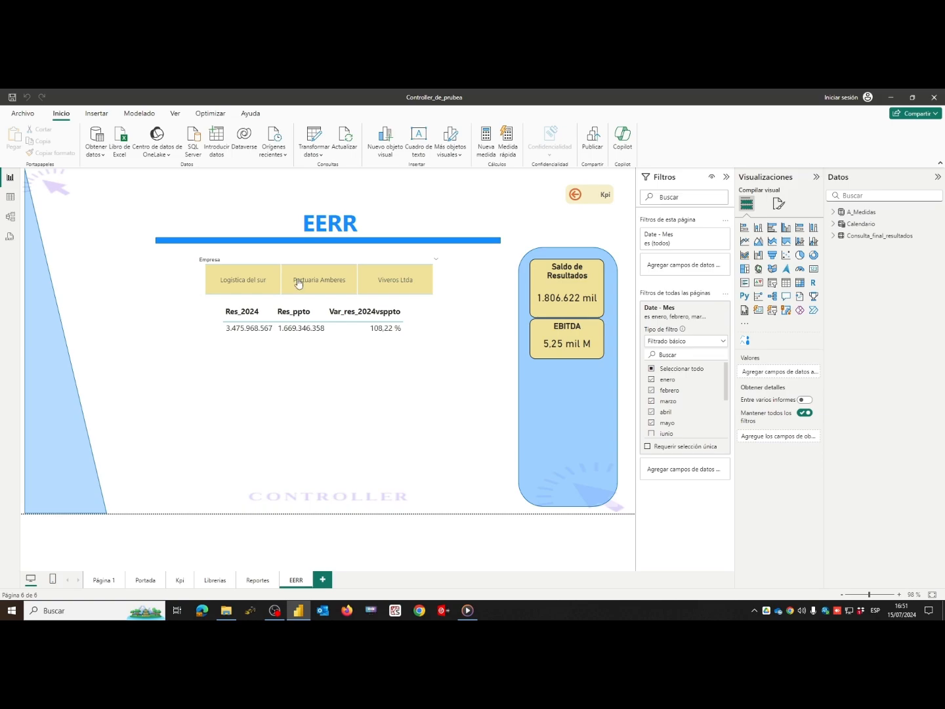
# - Switch to table view, collapse the Ebitda and Ventas folders, and display the Consulta_final_resultados table
pyautogui.click(9, 197)
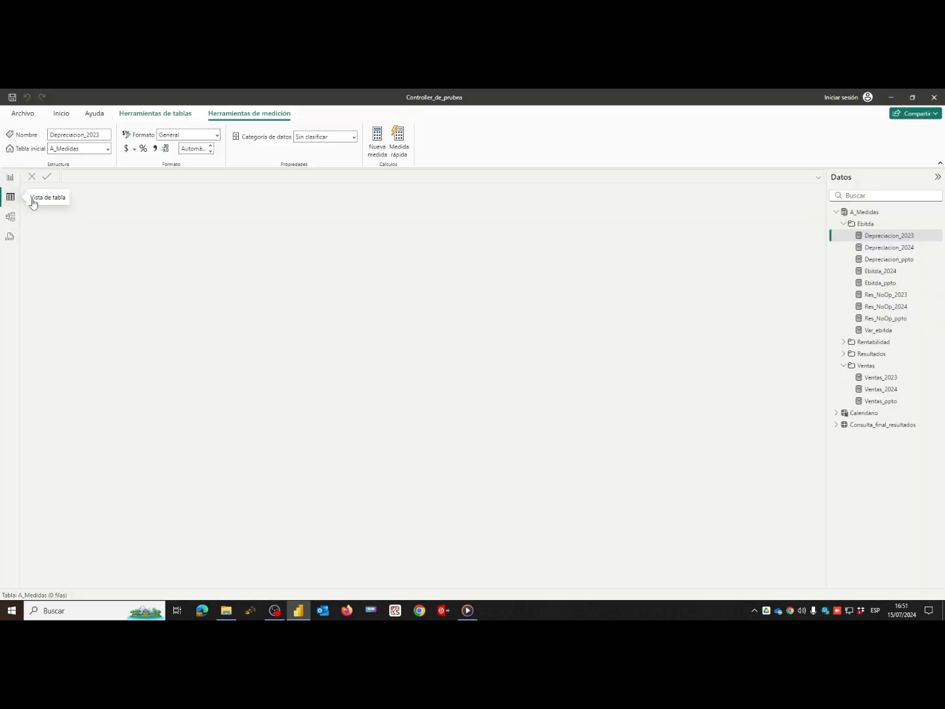
pyautogui.click(842, 223)
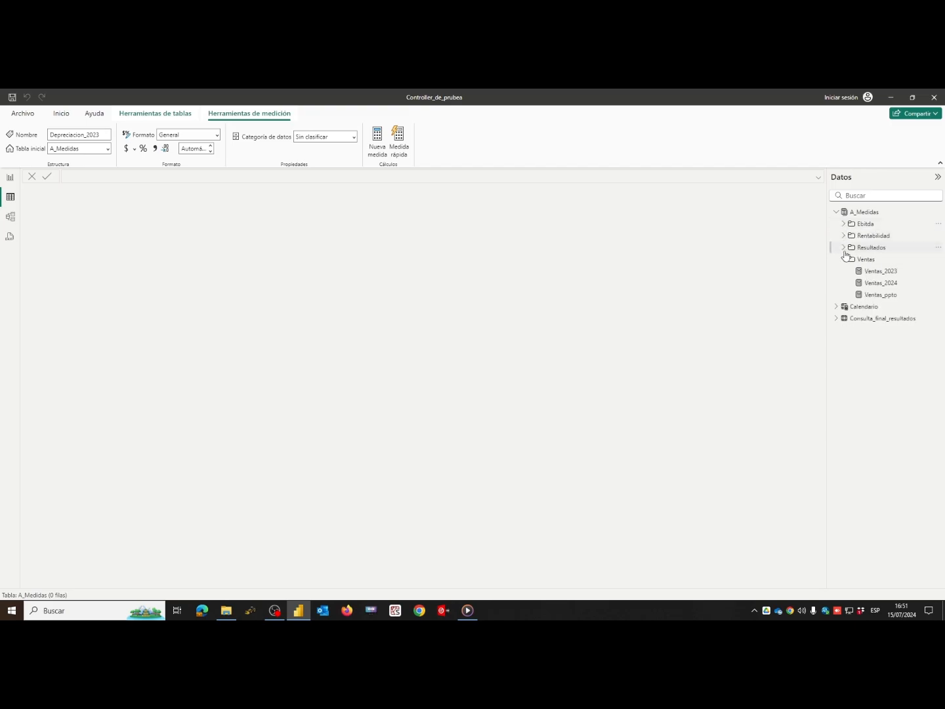
pyautogui.click(843, 258)
pyautogui.click(866, 283)
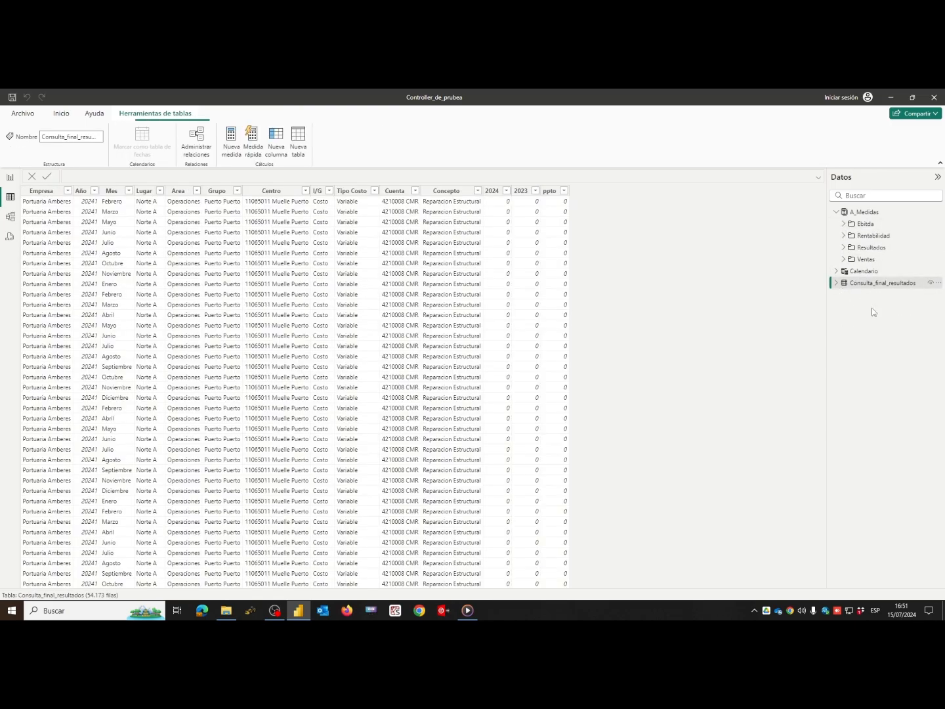
# - Create a new calculated table and begin its formula with CALCULATETABLE(VALUES(
pyautogui.click(298, 138)
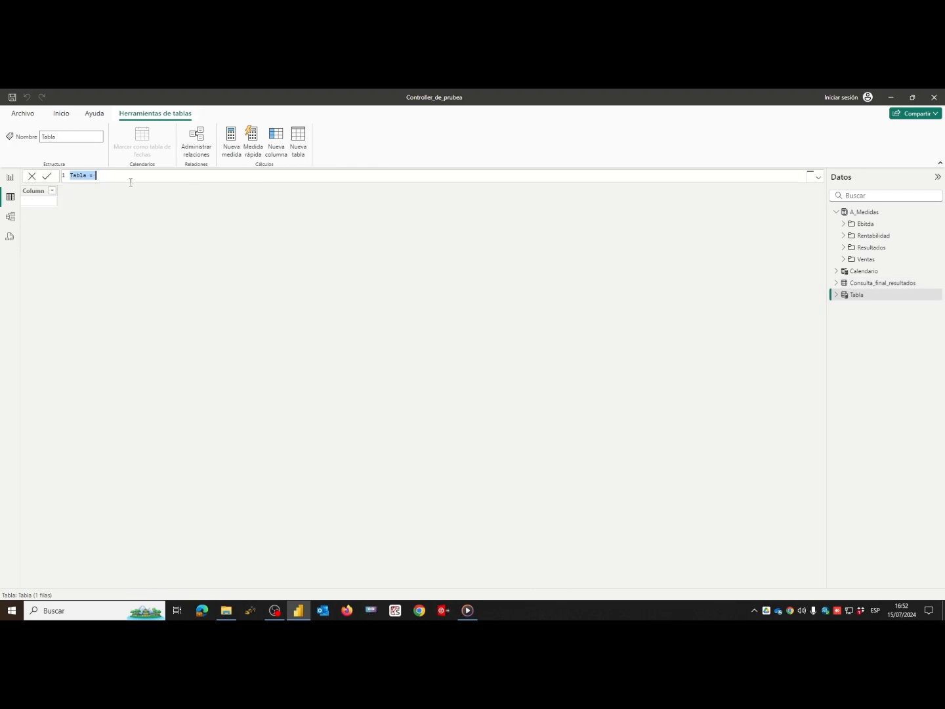
pyautogui.click(326, 176)
pyautogui.write('cal')
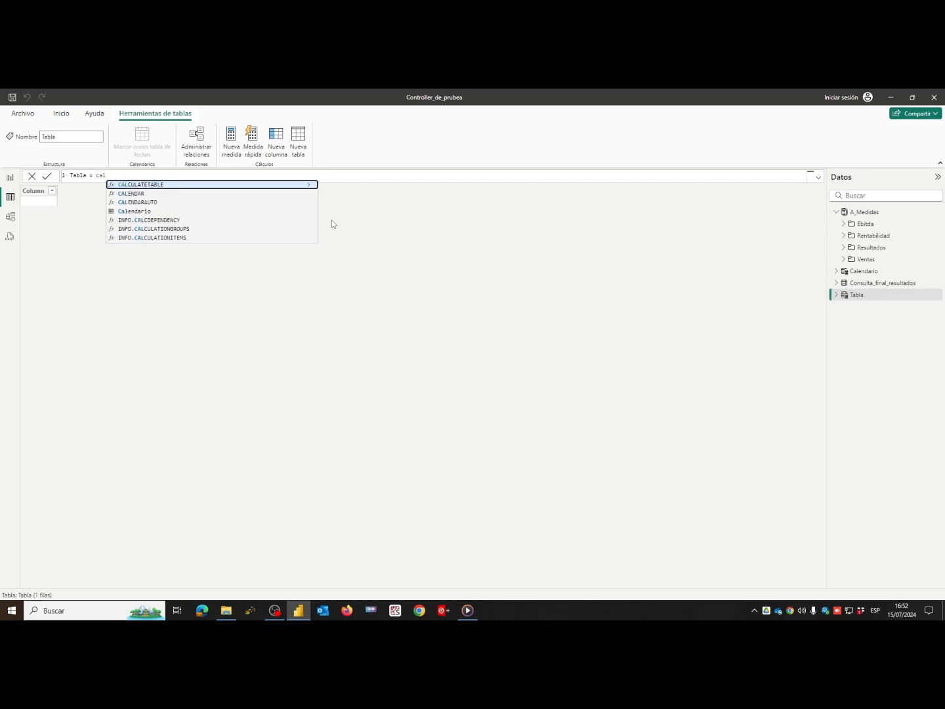
pyautogui.click(140, 185)
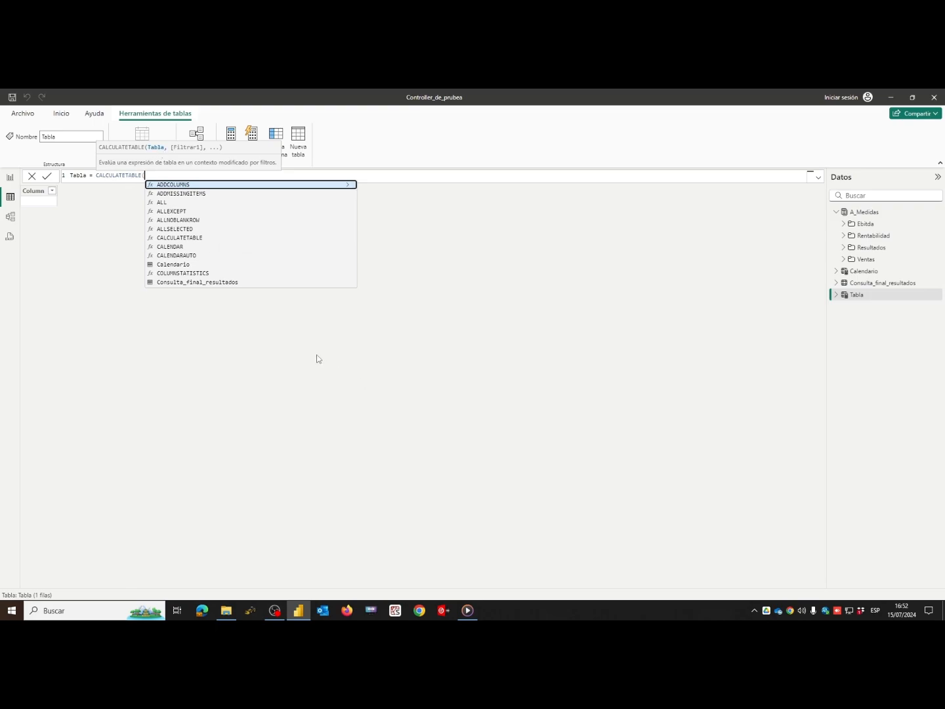
pyautogui.write('VAL')
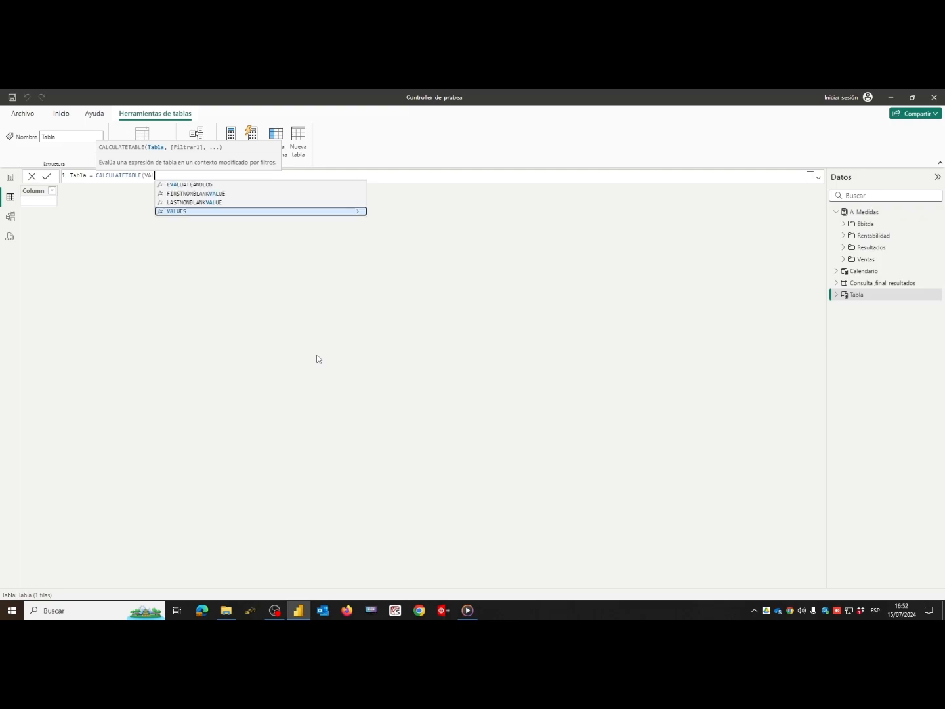
pyautogui.click(174, 212)
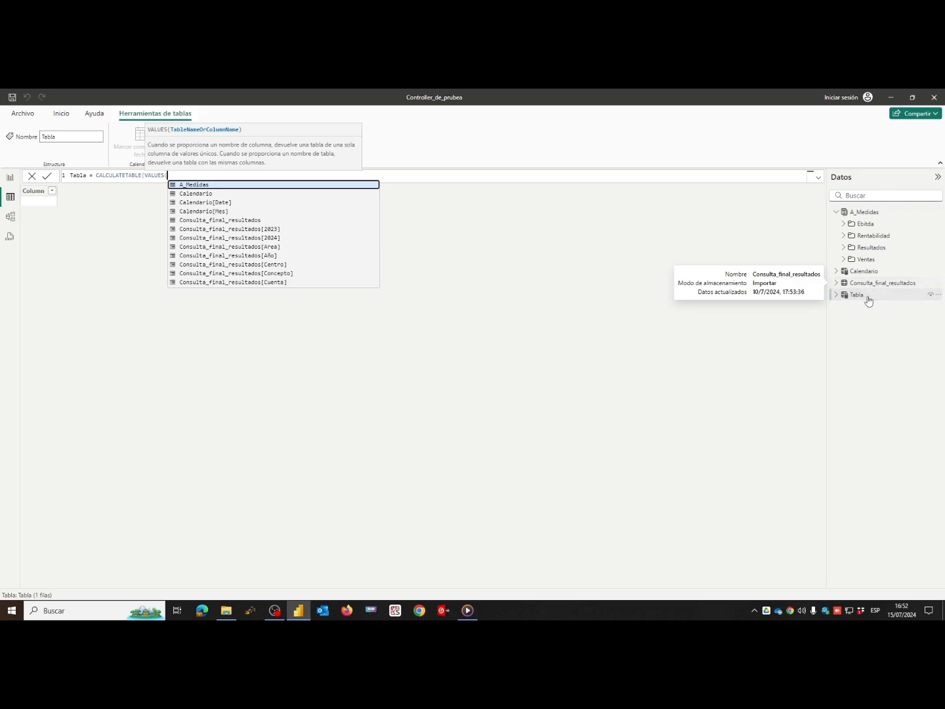
# - Enter Consulta_final_resultados as the VALUES argument and close that function, ready for the filter argument
pyautogui.moveTo(862, 287)
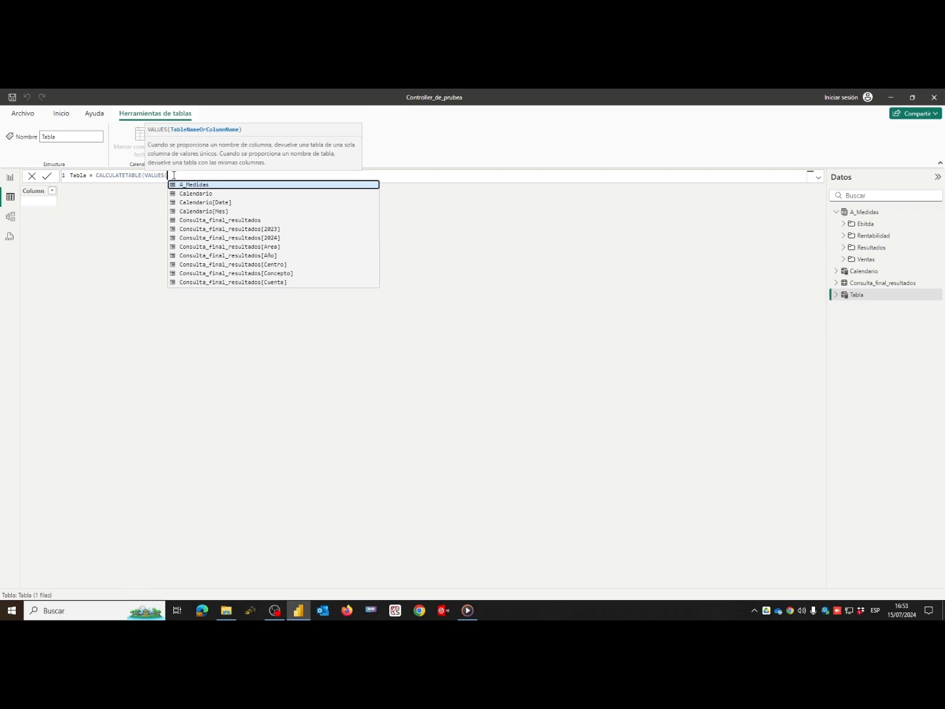
pyautogui.write('con')
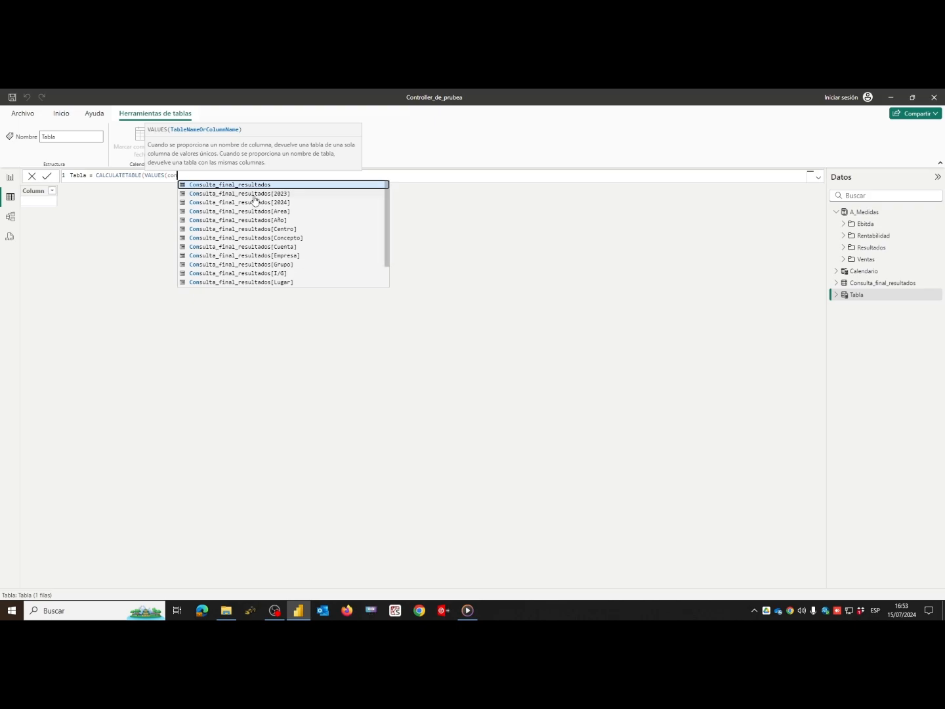
pyautogui.click(238, 185)
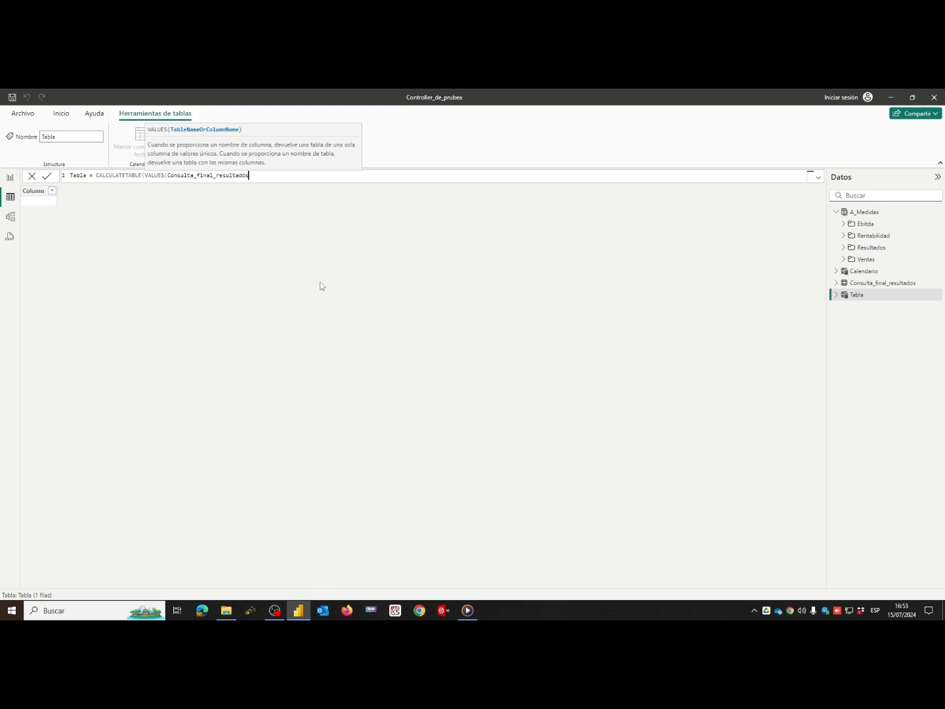
pyautogui.write(',')
pyautogui.press('BackSpace')
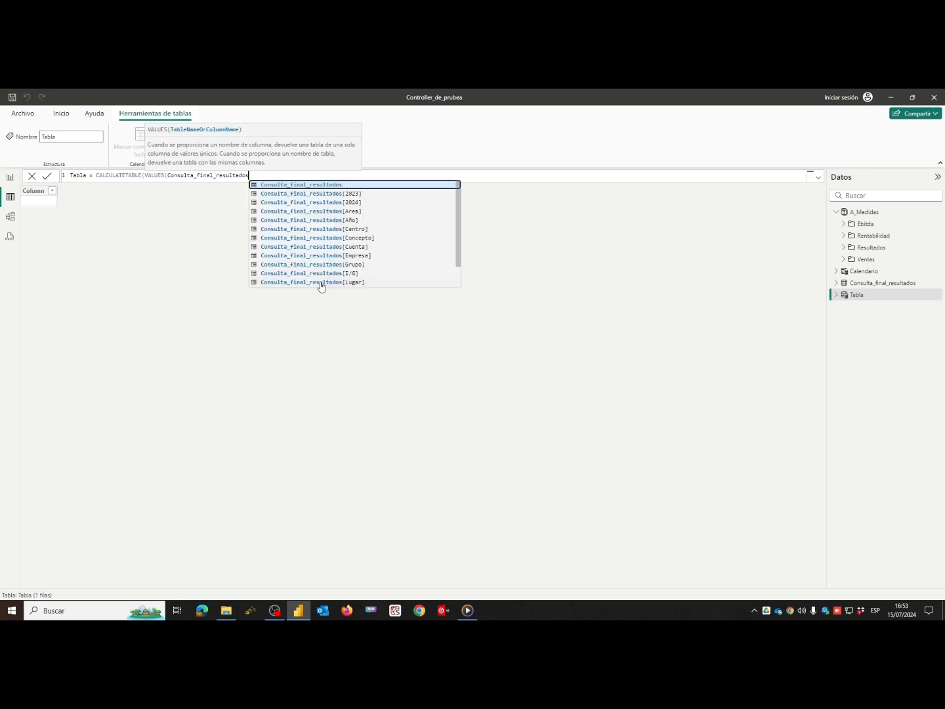
pyautogui.write('),')
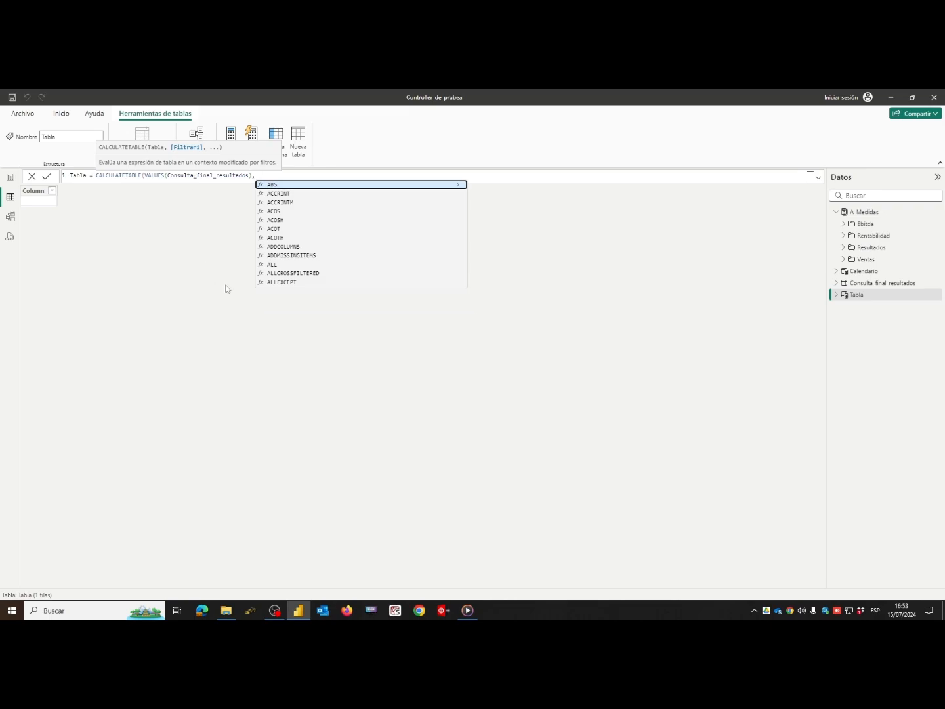
# - Start the CALCULATETABLE filter with Consulta_final_resultados[Mes] in and an opening curly brace
pyautogui.click(874, 295)
pyautogui.write('con')
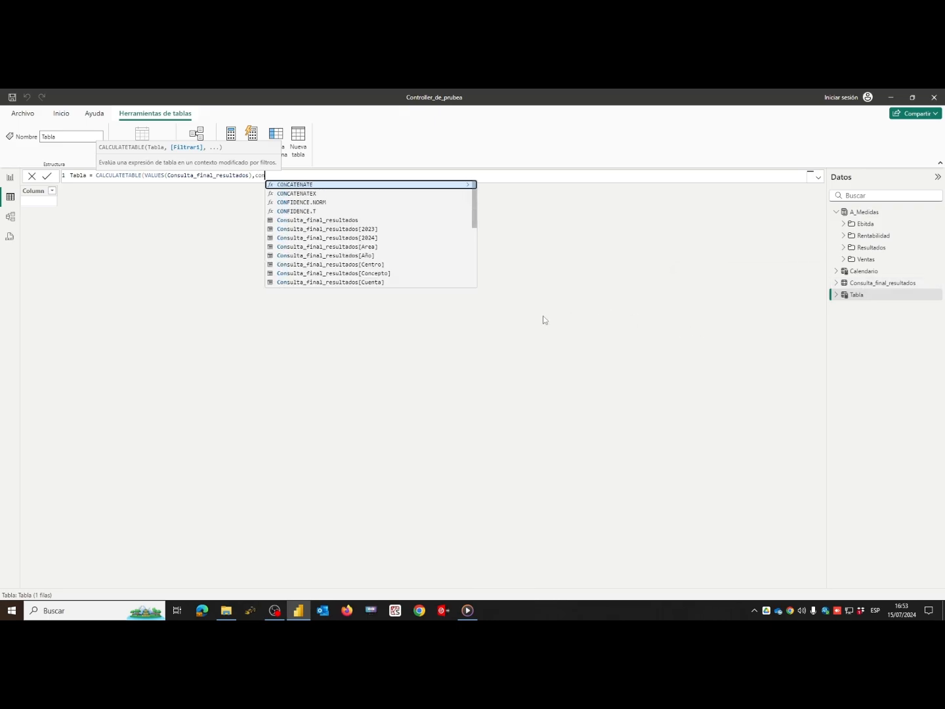
pyautogui.scroll(-3, 328, 279)
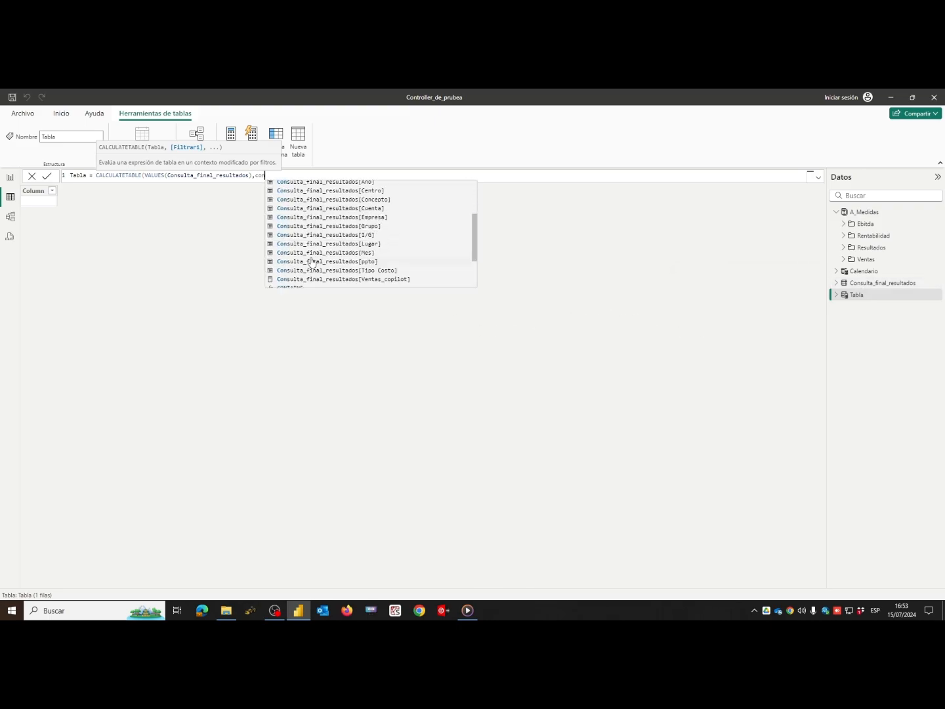
pyautogui.click(336, 253)
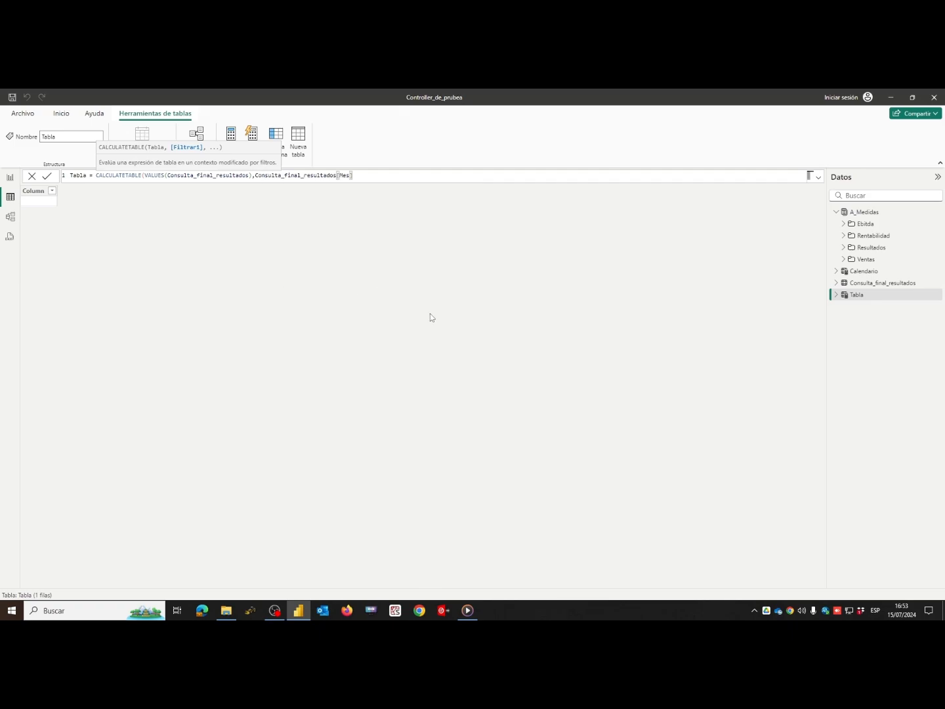
pyautogui.write('in')
pyautogui.write('{')
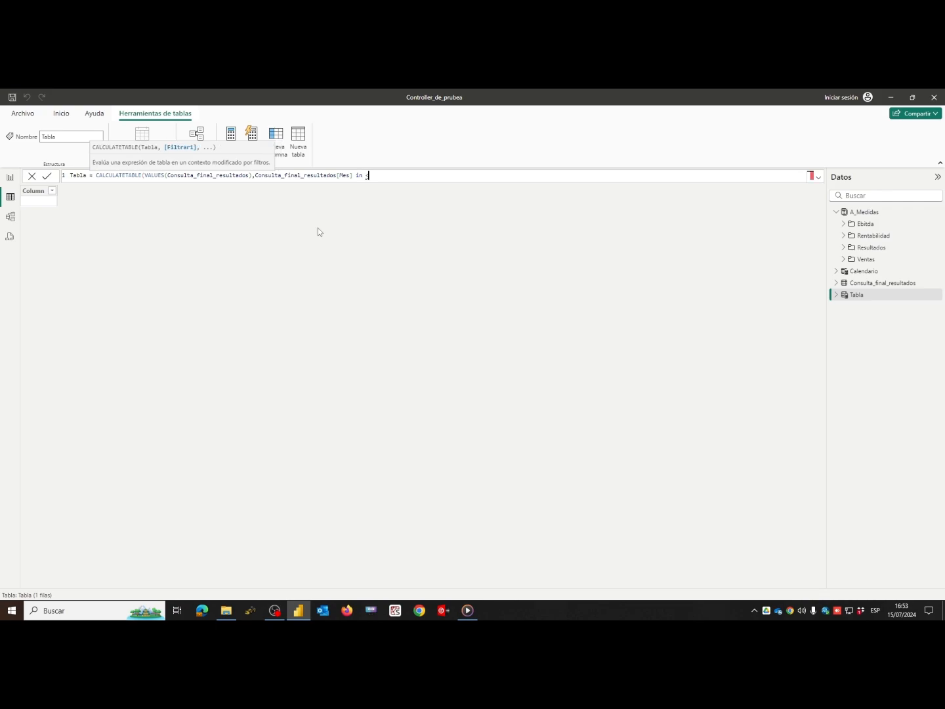
pyautogui.press('BackSpace')
pyautogui.press('BackSpace')
pyautogui.write('{')
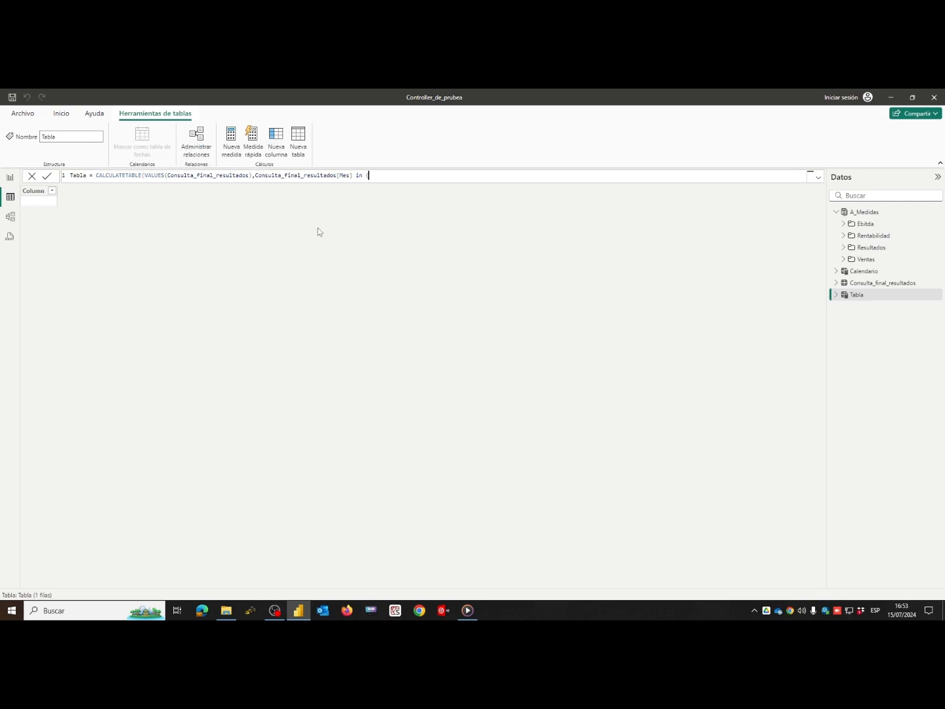
# - List the months "Enero","Febrero","Marzo","Abril","Mayo" in the filter and close the CALCULATETABLE formula
pyautogui.write('"')
pyautogui.write('Enero", ')
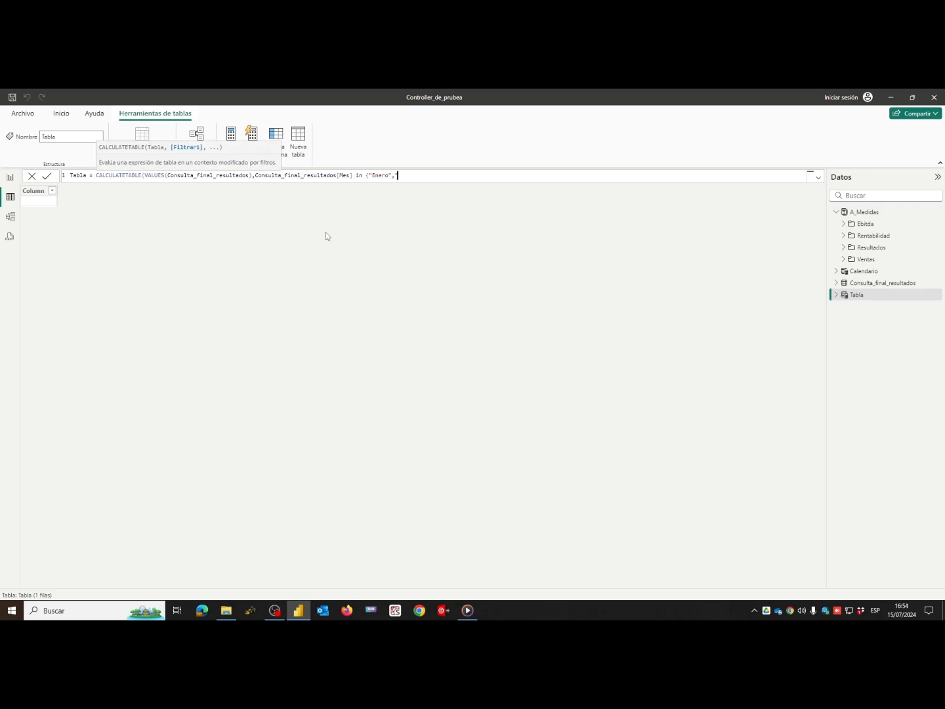
pyautogui.write('Febrero",')
pyautogui.write('"Marzo","Abril","Mayo"')
pyautogui.write('}')
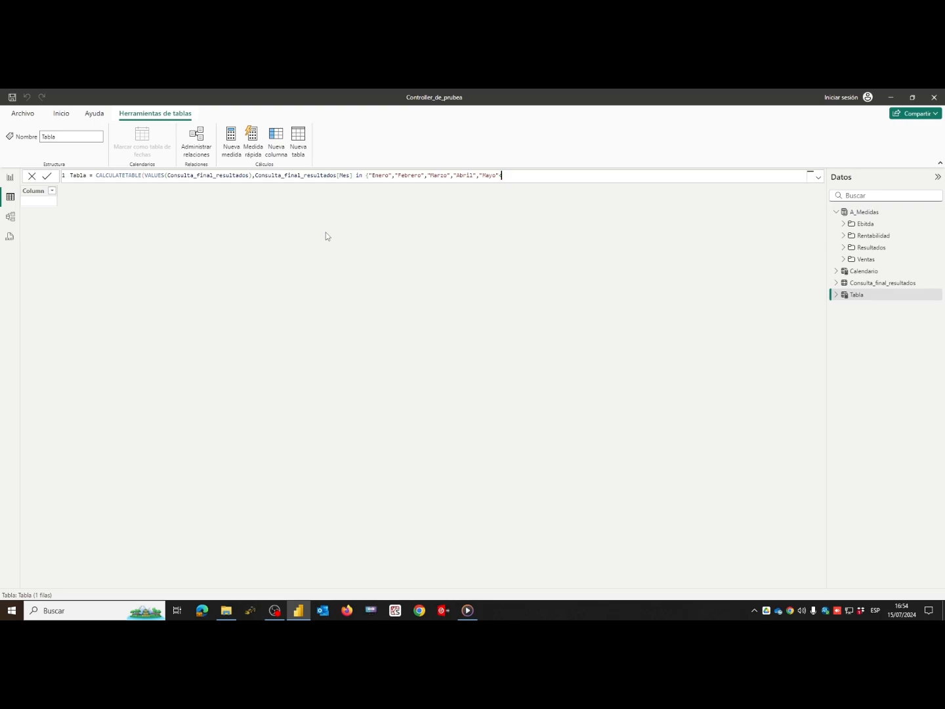
pyautogui.press('BackSpace')
pyautogui.write('}')
pyautogui.press('BackSpace')
pyautogui.write('})')
# - Name the calculated table Tabla_2024_forecast, commit its formula and check the months in its Mes column
pyautogui.moveTo(86, 175); pyautogui.dragTo(56, 175)
pyautogui.click(86, 175)
pyautogui.write('_')
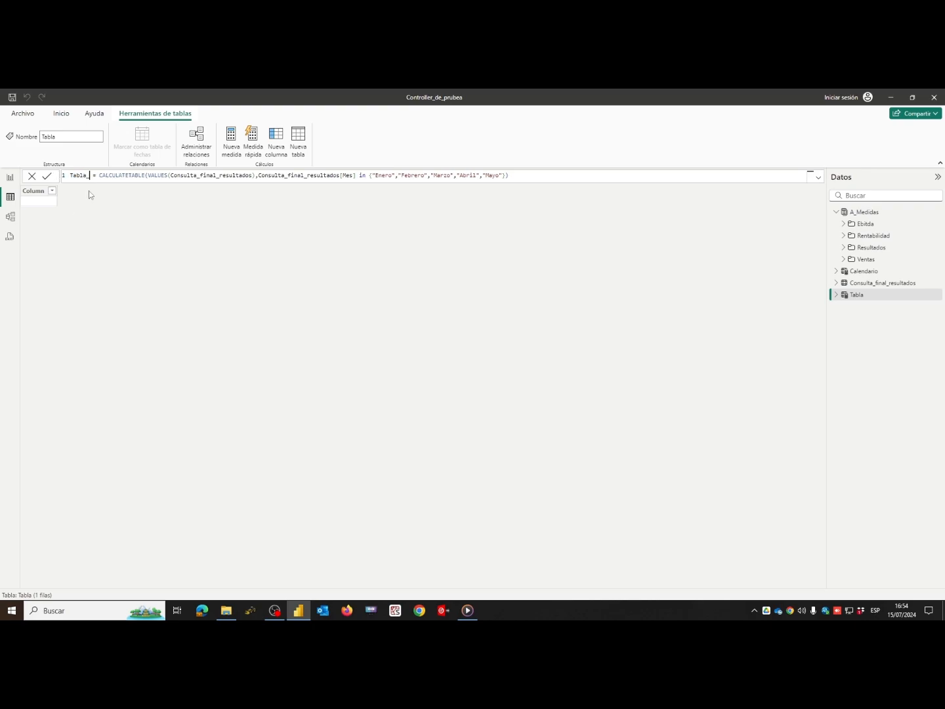
pyautogui.write('2024')
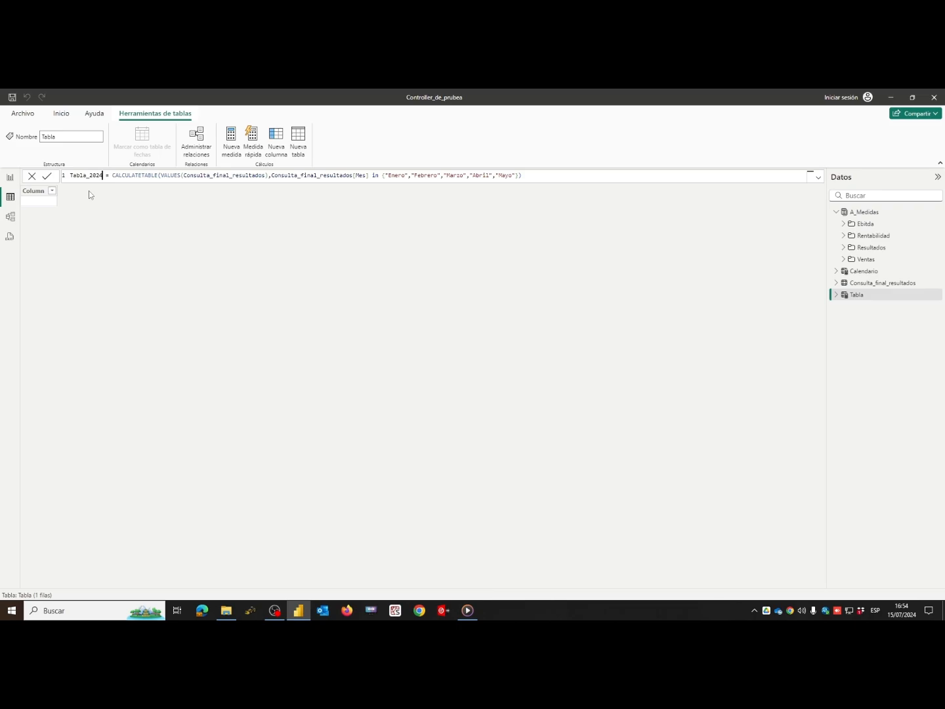
pyautogui.write('_')
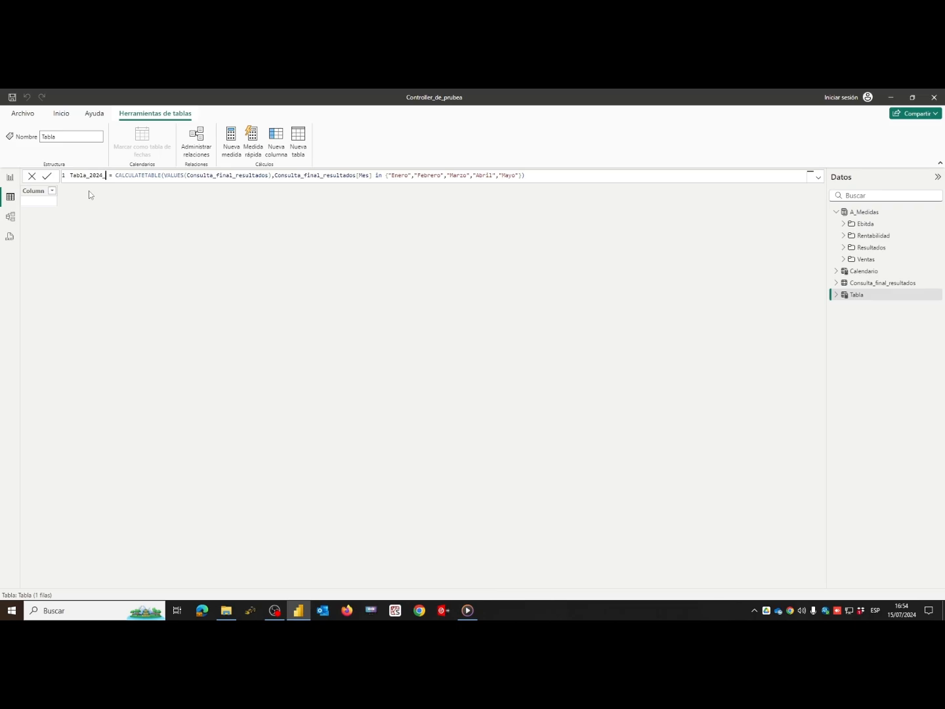
pyautogui.write('forecast')
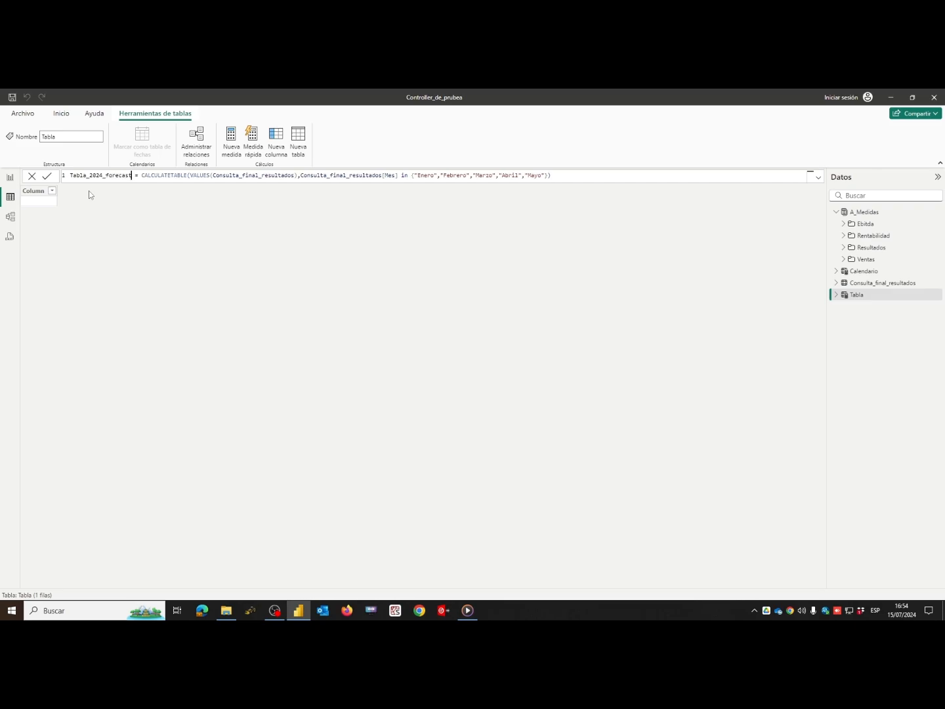
pyautogui.press('Return')
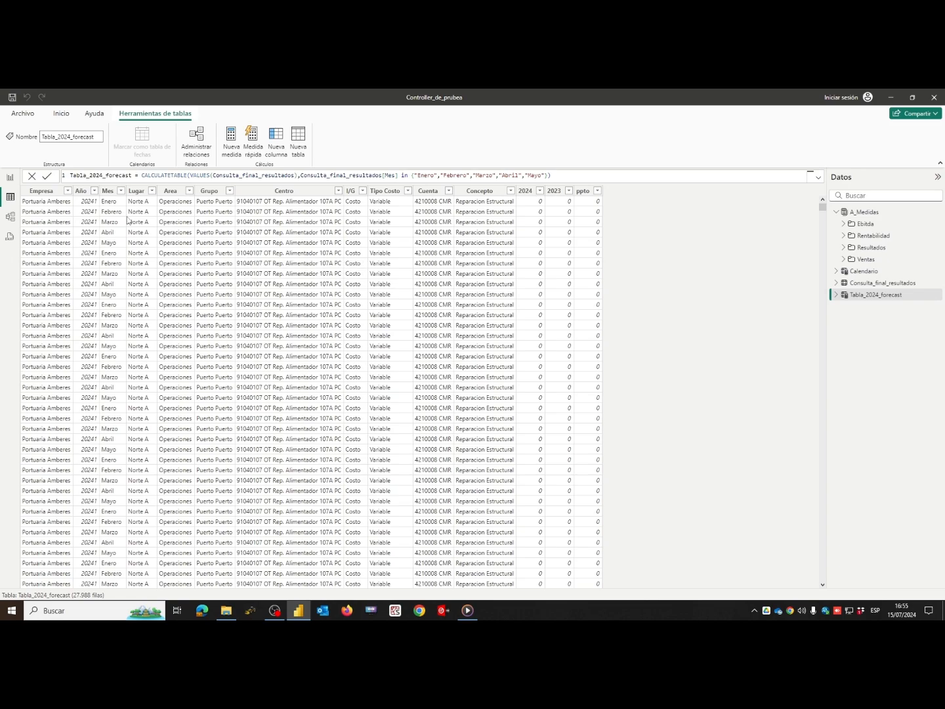
pyautogui.click(122, 190)
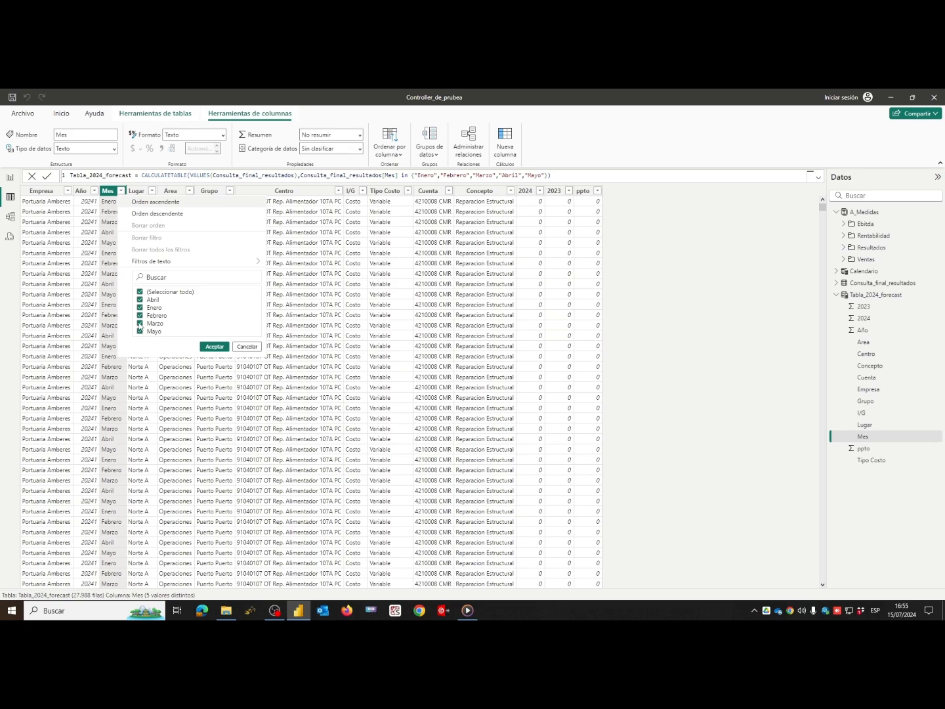
pyautogui.click(216, 347)
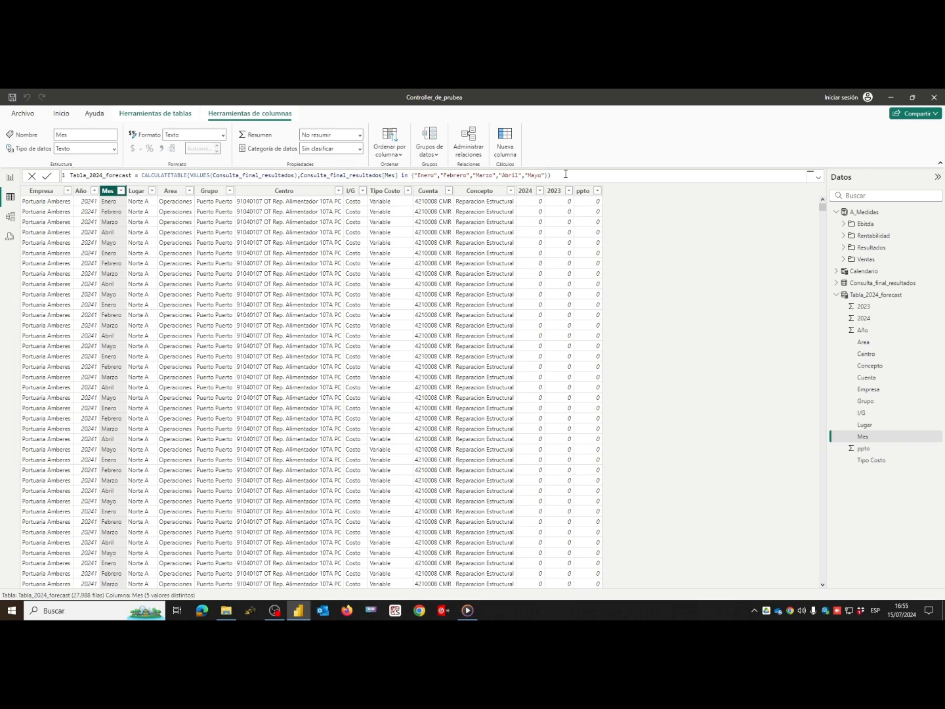
# - Copy the whole Tabla_2024_forecast formula and paste it as the formula of a new calculated table
pyautogui.moveTo(564, 173); pyautogui.dragTo(37, 187)
pyautogui.hotkey('ctrl', 'c')
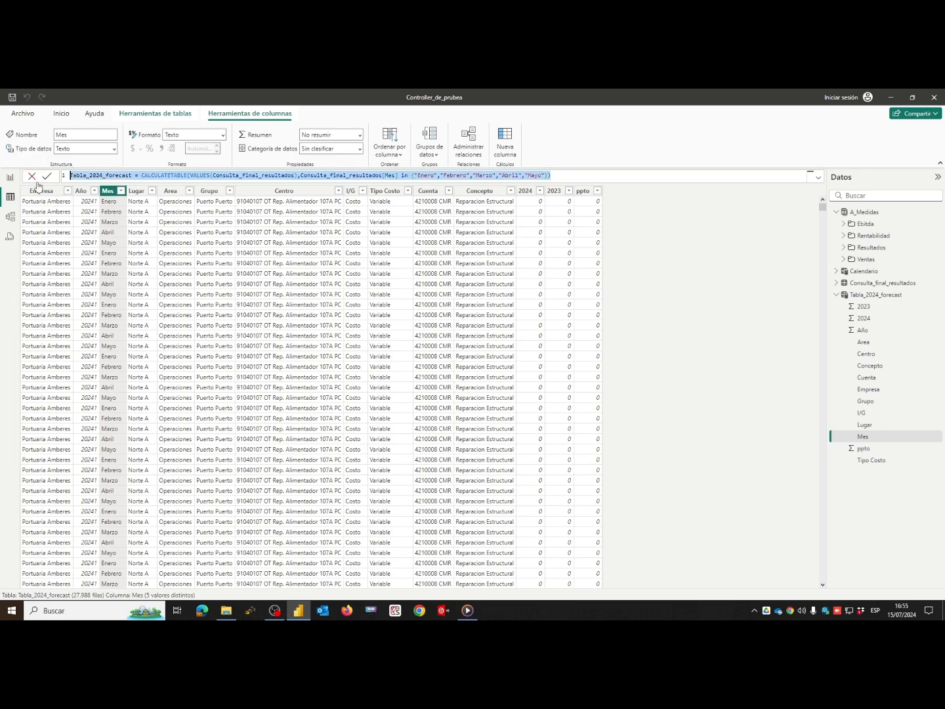
pyautogui.rightClick(862, 212)
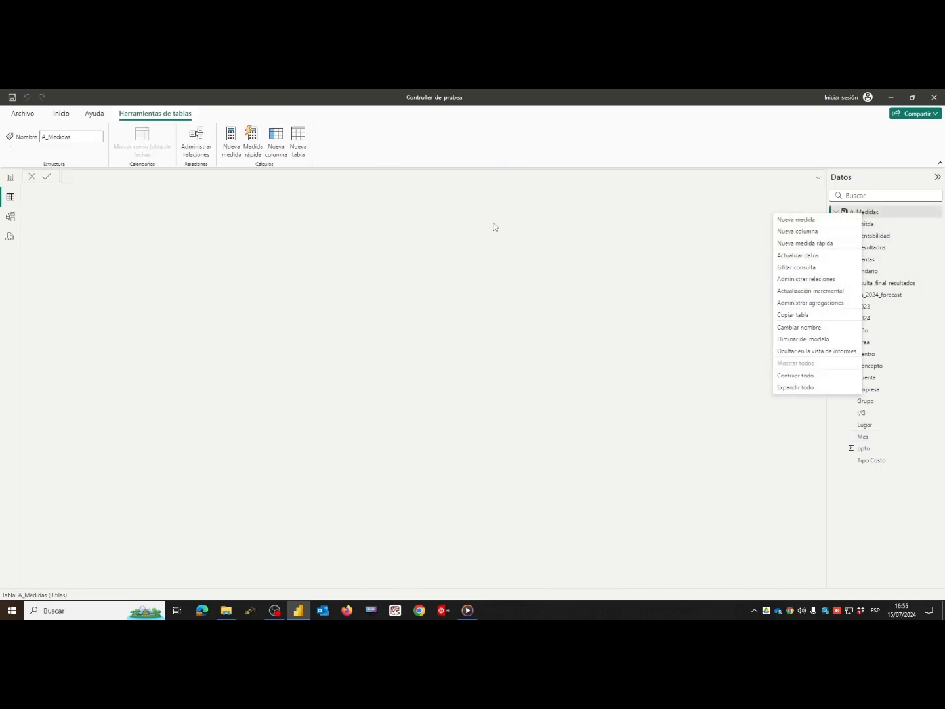
pyautogui.click(298, 143)
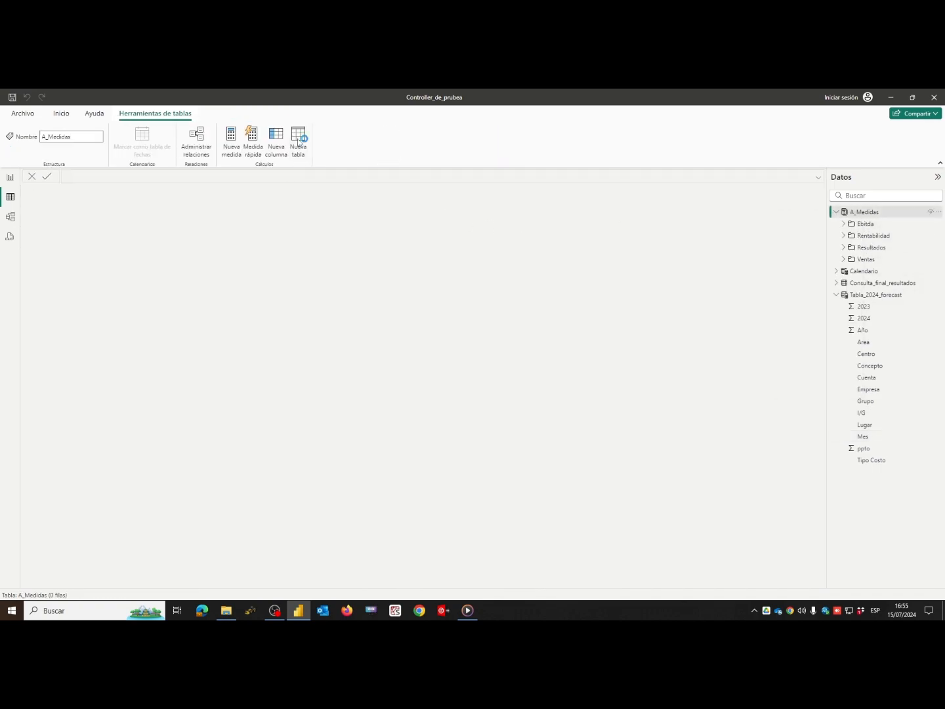
pyautogui.hotkey('ctrl', 'v')
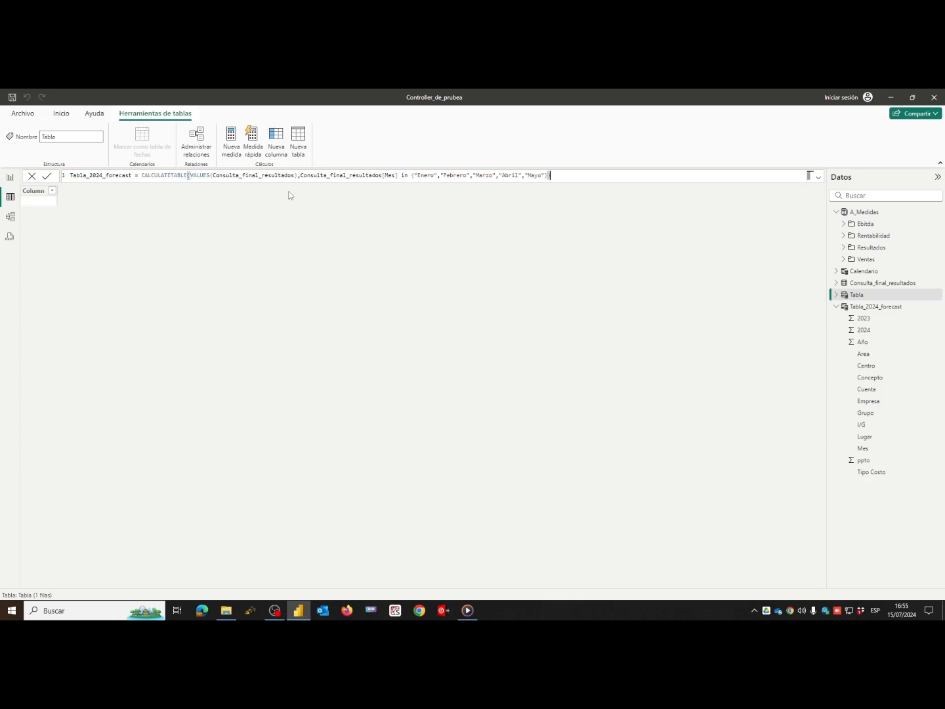
# - Rename the new table in its formula to Tabla_ppto_forecast
pyautogui.doubleClick(104, 175)
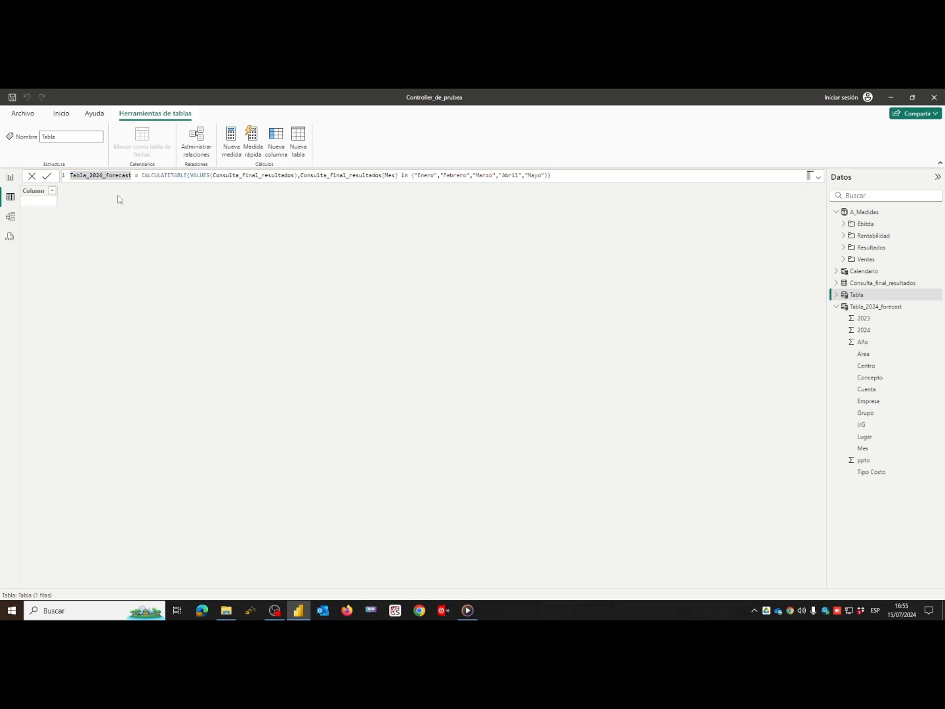
pyautogui.press('BackSpace')
pyautogui.press('BackSpace')
pyautogui.press('BackSpace')
pyautogui.press('BackSpace')
pyautogui.write('ppt')
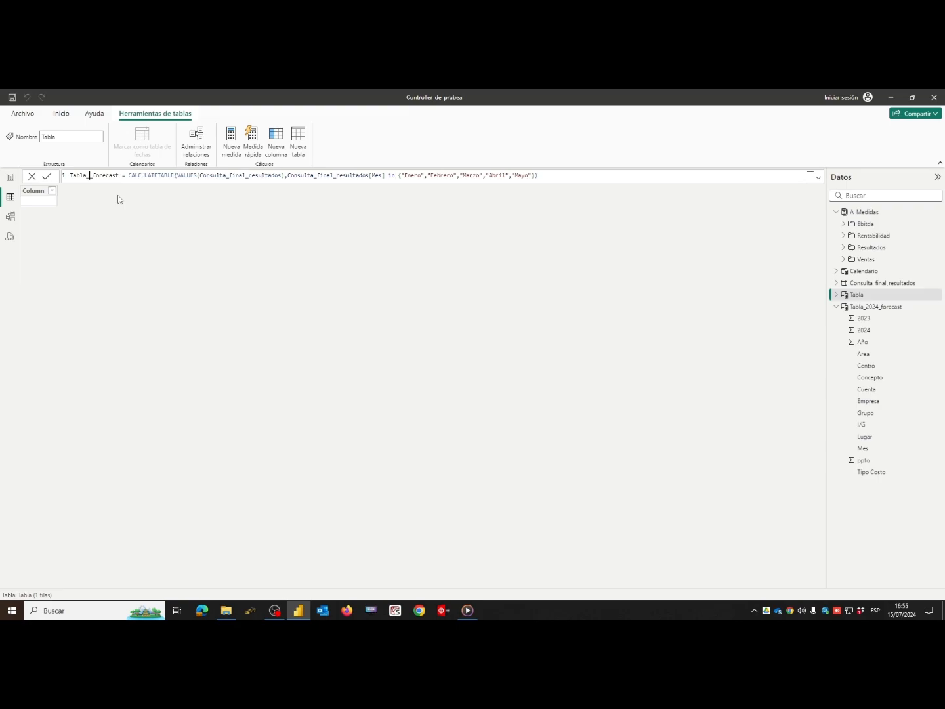
pyautogui.write('o')
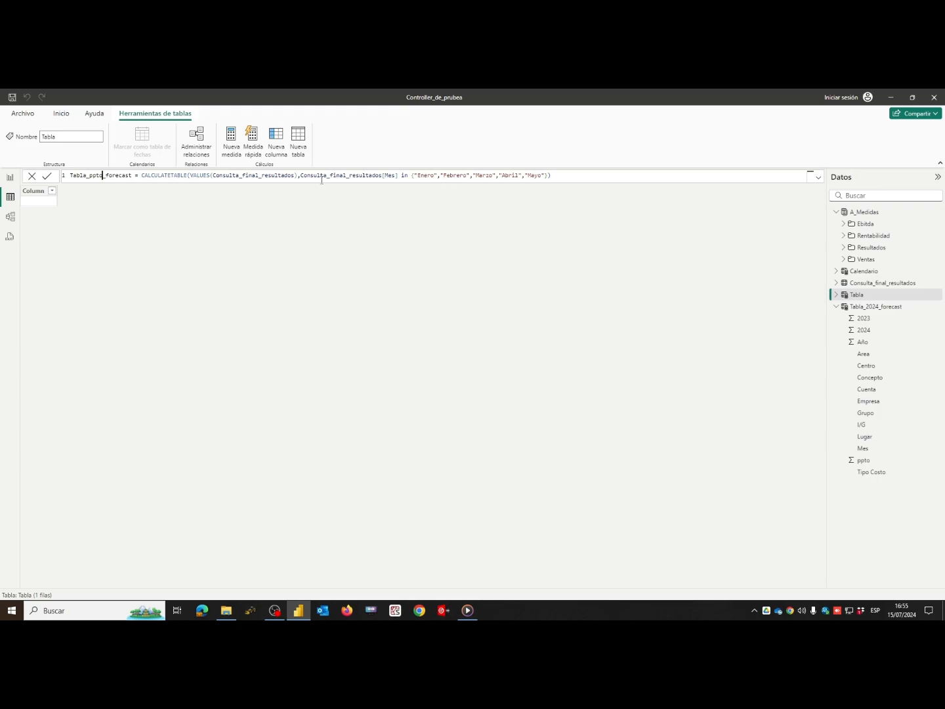
# - Replace the months in the Mes filter with the seven months from Junio to Diciembre and commit the table formula
pyautogui.moveTo(434, 175); pyautogui.dragTo(421, 176)
pyautogui.write('Junio')
pyautogui.press('Delete')
pyautogui.press('BackSpace')
pyautogui.press('BackSpace')
pyautogui.press('BackSpace')
pyautogui.press('BackSpace')
pyautogui.press('BackSpace')
pyautogui.press('BackSpace')
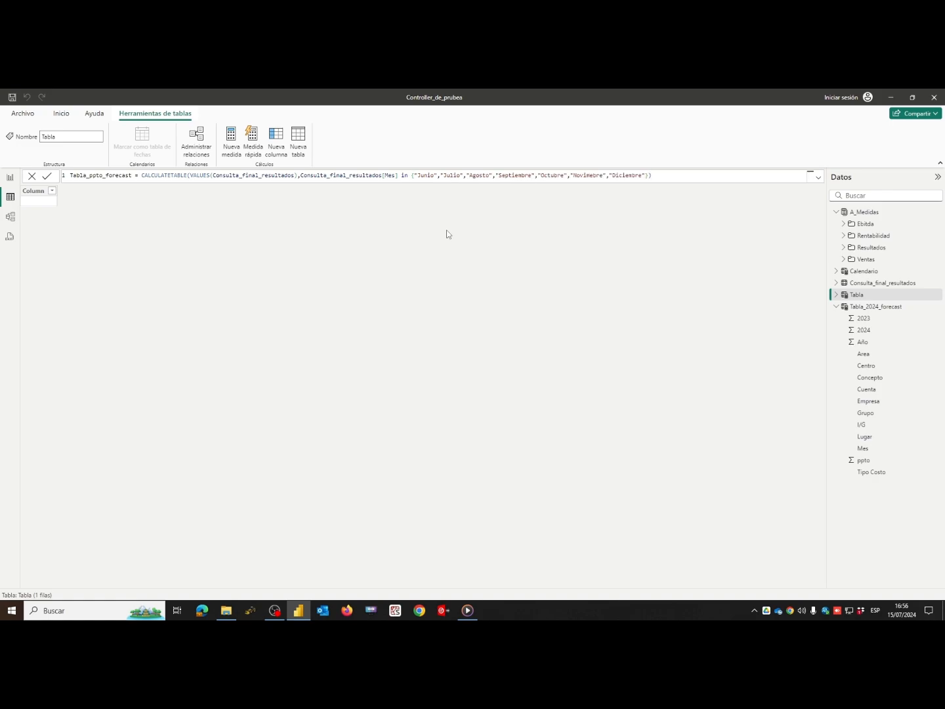
pyautogui.press('Return')
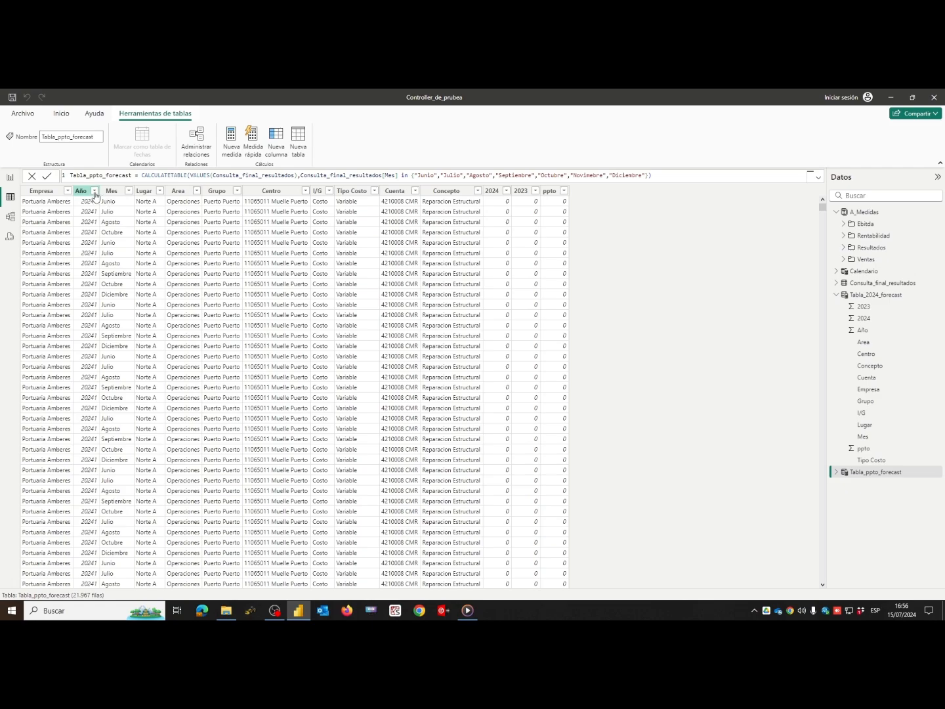
# - Check the months in the Mes column of Tabla_ppto_forecast and correct the misspelled month in its formula to "Noviembre"
pyautogui.click(124, 192)
pyautogui.click(129, 191)
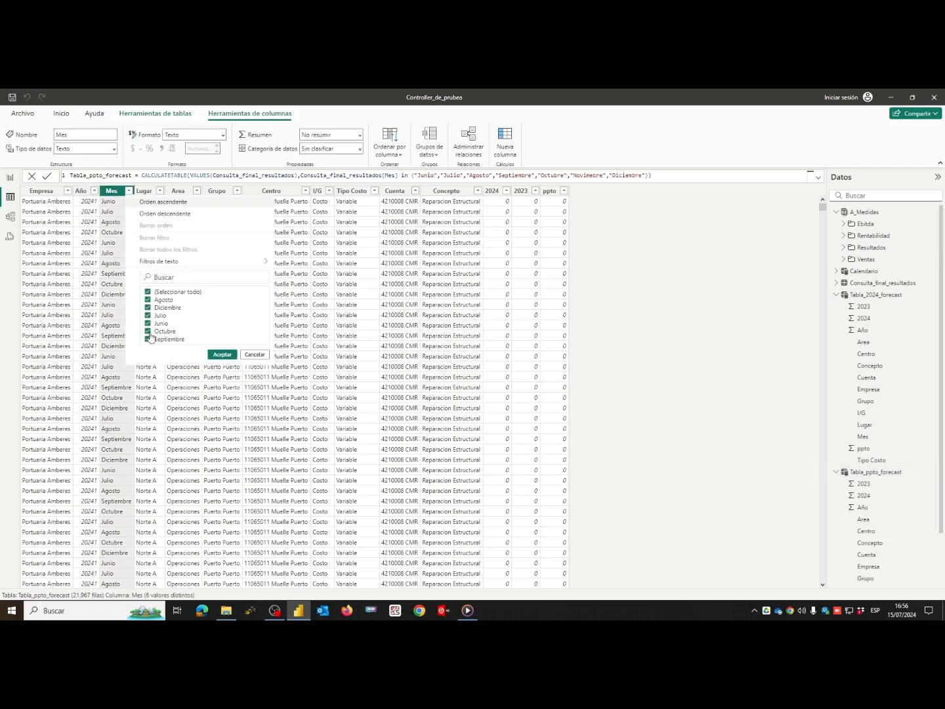
pyautogui.click(221, 355)
pyautogui.click(589, 177)
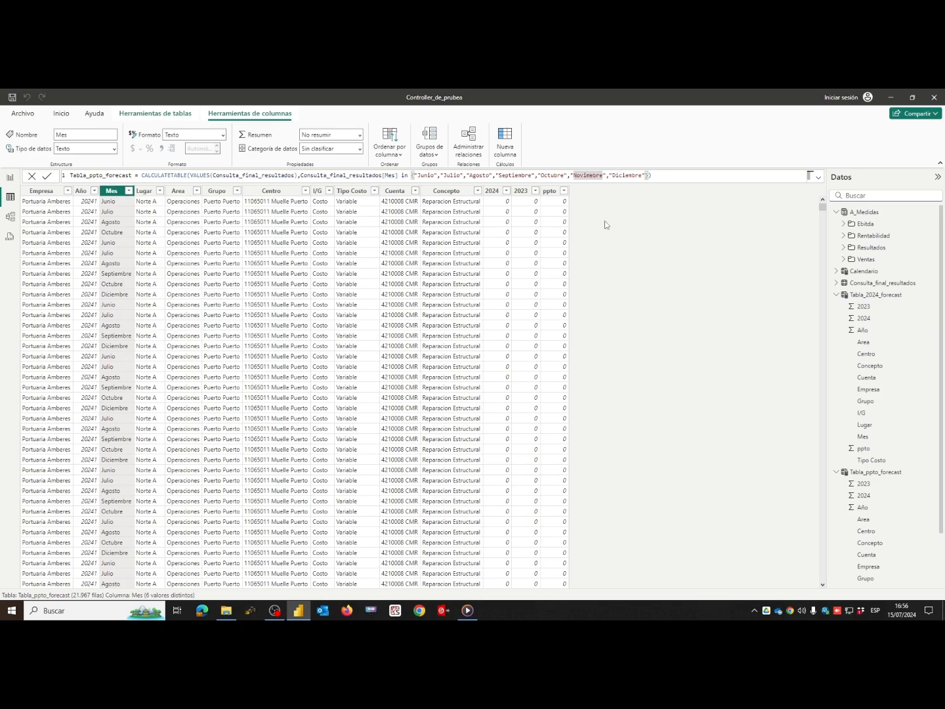
pyautogui.press('BackSpace')
pyautogui.write('m')
pyautogui.click(681, 174)
pyautogui.press('Return')
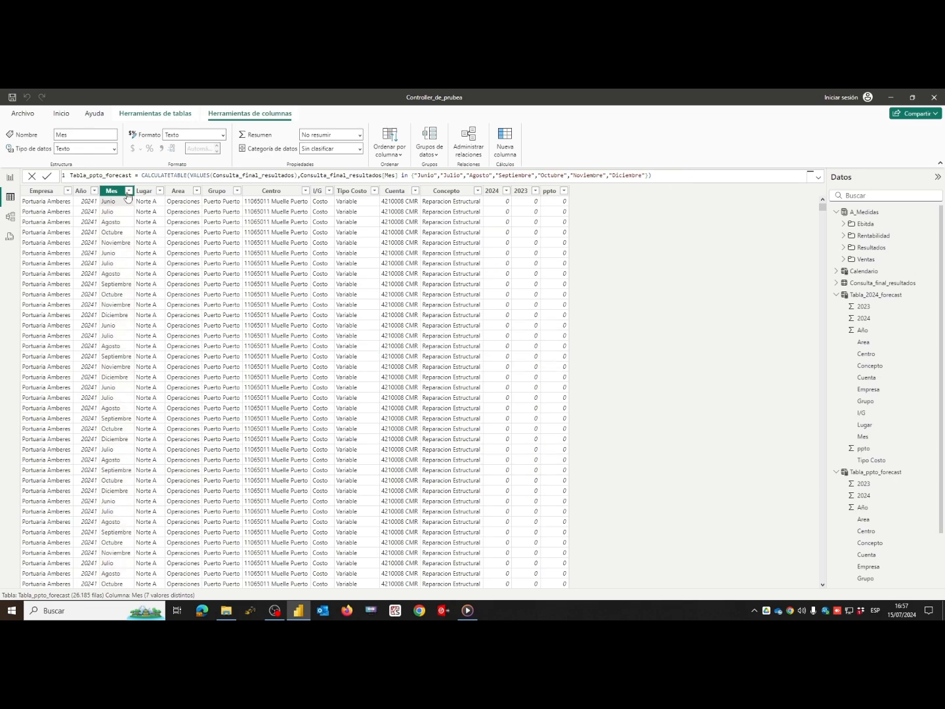
pyautogui.click(128, 192)
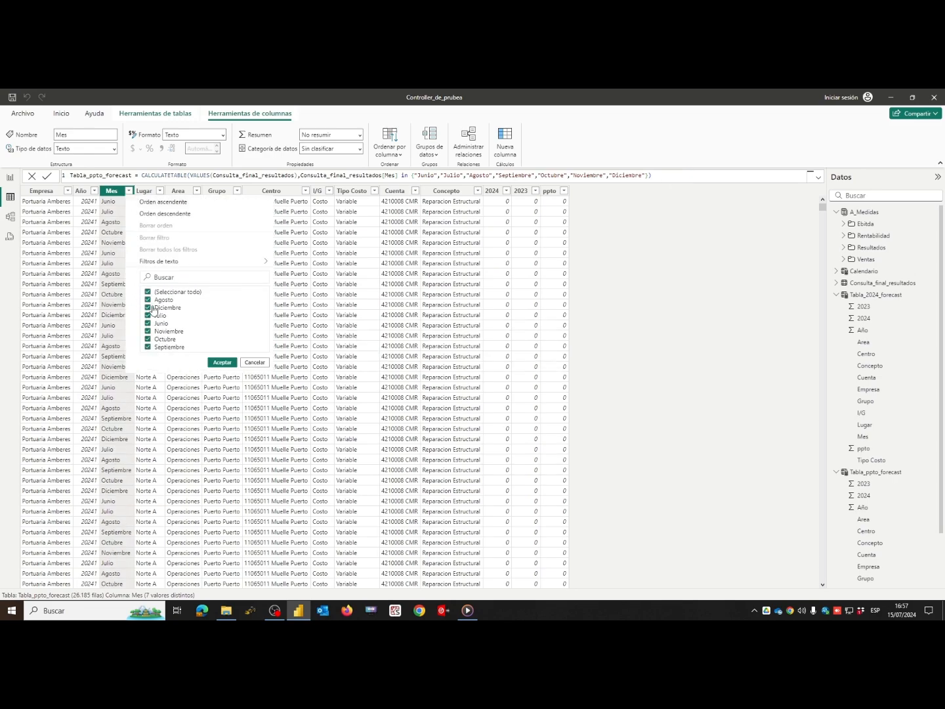
pyautogui.click(221, 362)
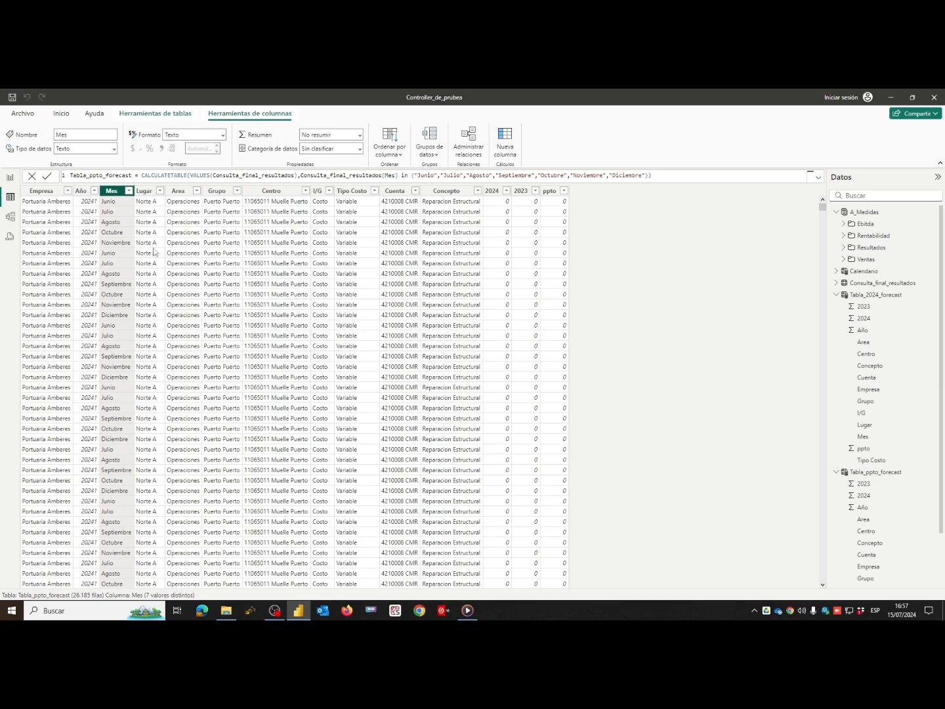
# - Return to the EERR report page and create a measure in A_Medidas with the formula sum(Tabla_2024_forecast[2024])
pyautogui.click(9, 180)
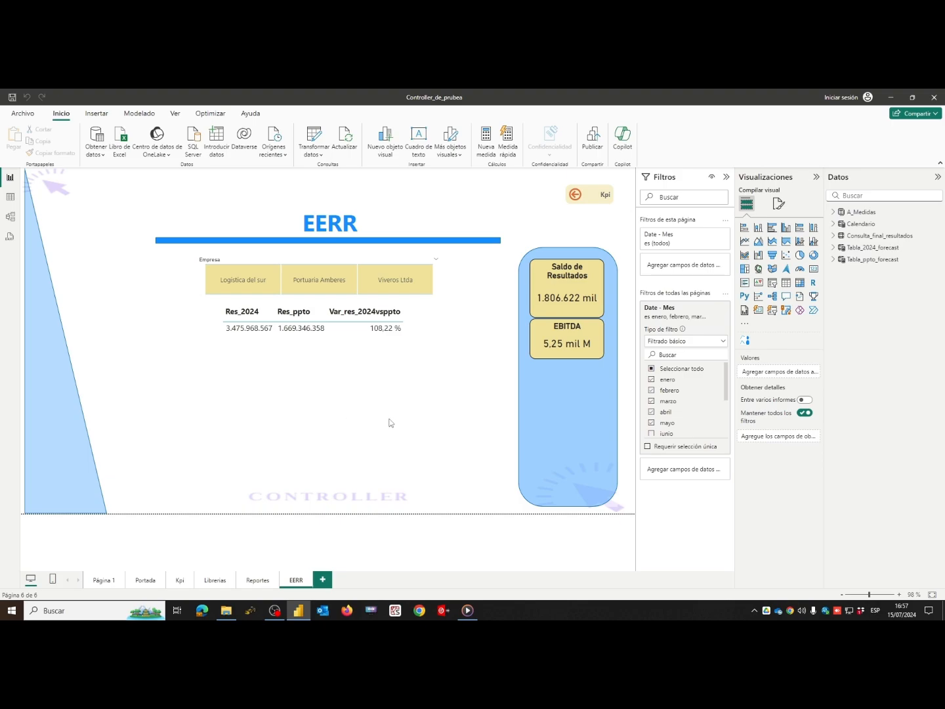
pyautogui.click(861, 213)
pyautogui.rightClick(860, 215)
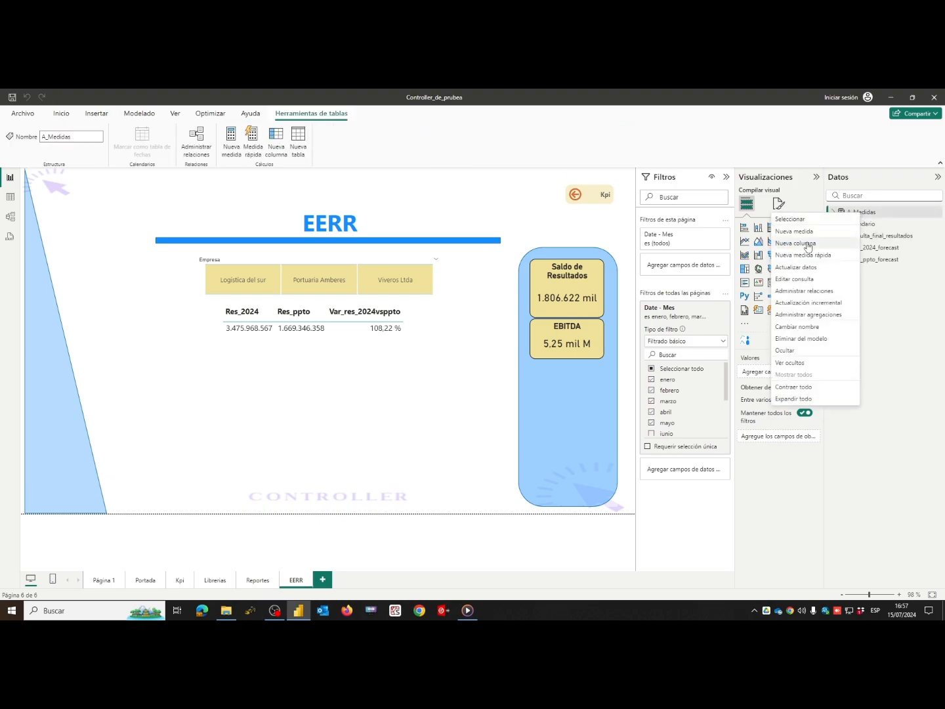
pyautogui.click(920, 307)
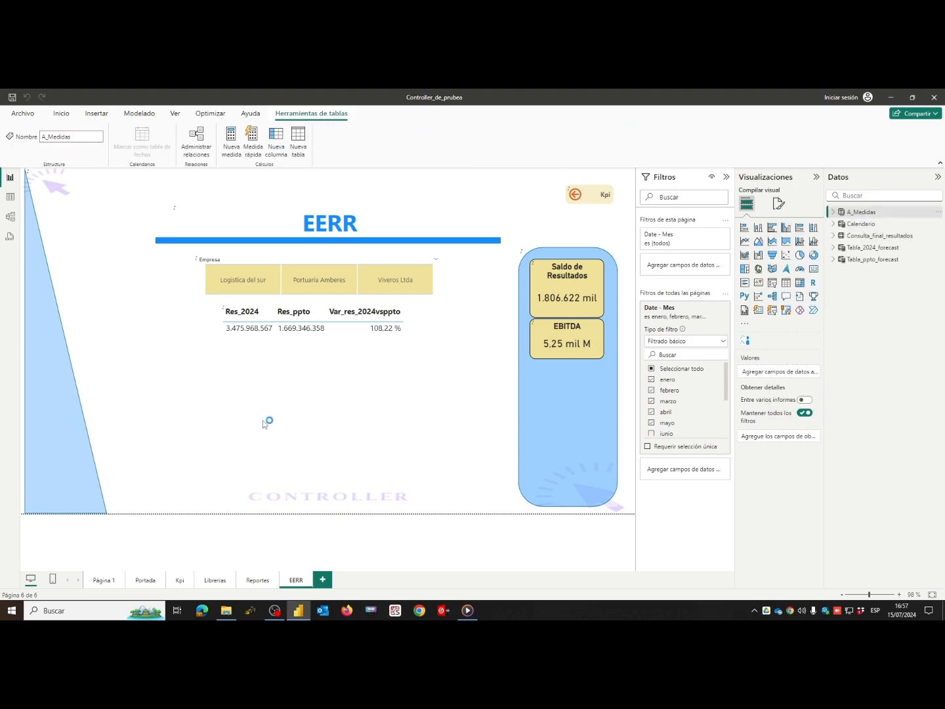
pyautogui.click(133, 175)
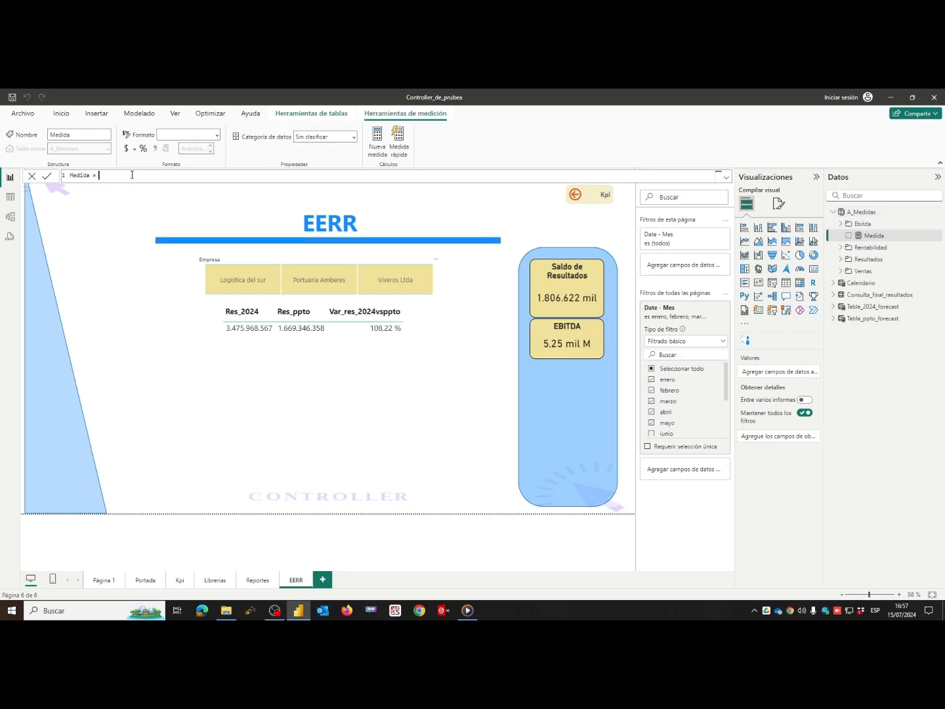
pyautogui.write('sum(')
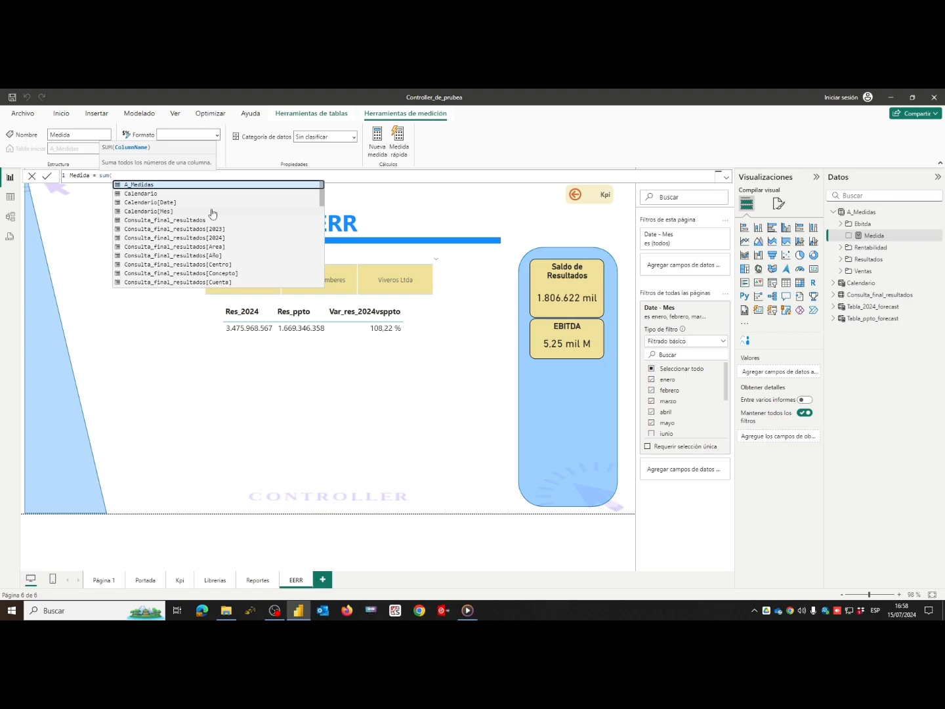
pyautogui.write('Tabla_202')
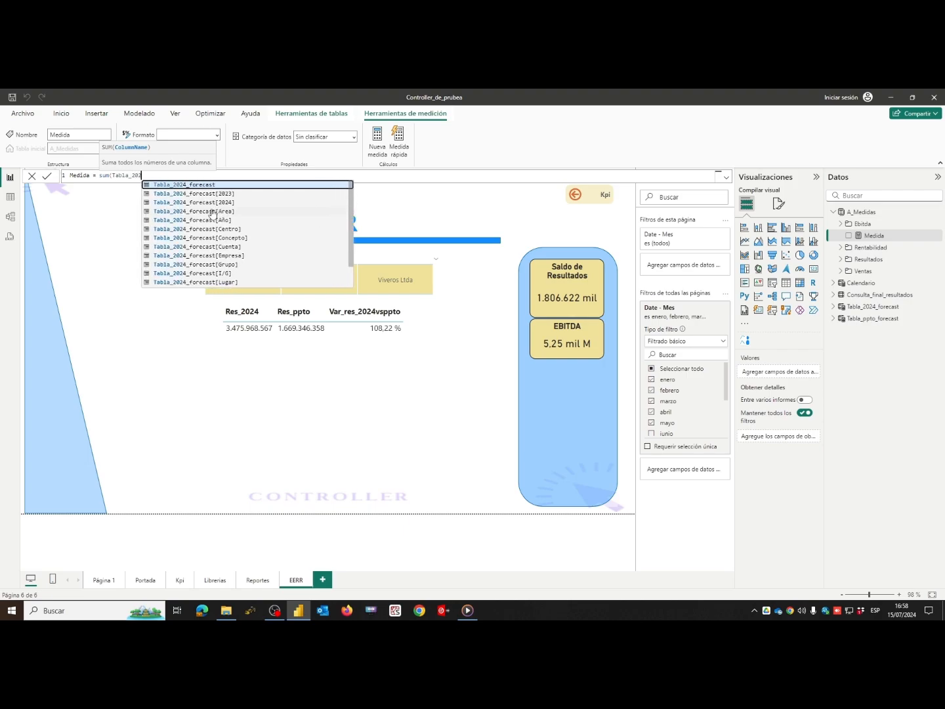
pyautogui.write('4')
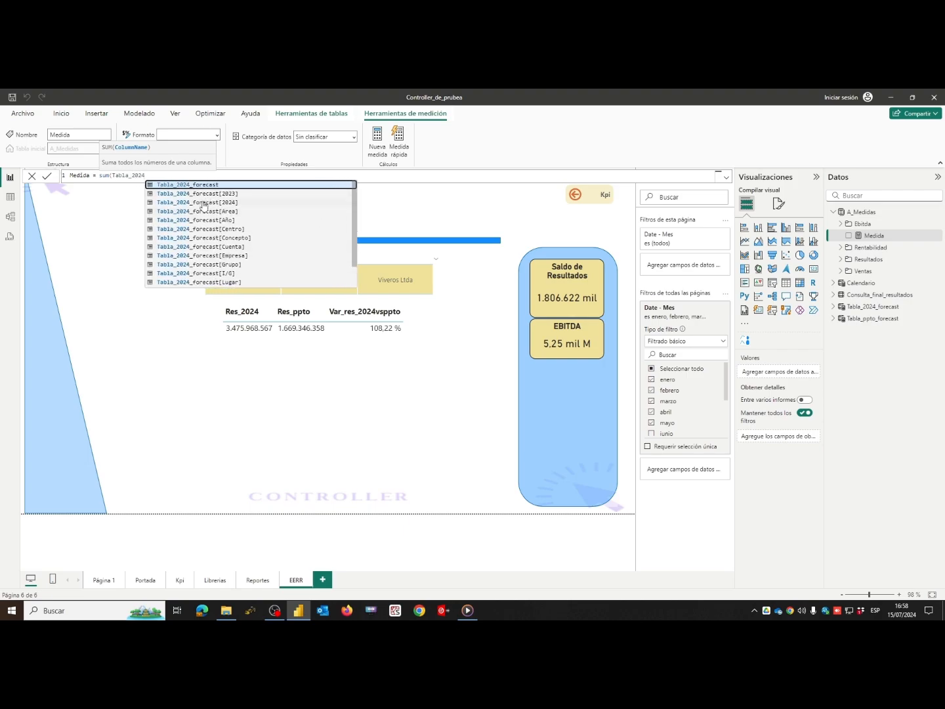
pyautogui.click(203, 206)
pyautogui.write(')')
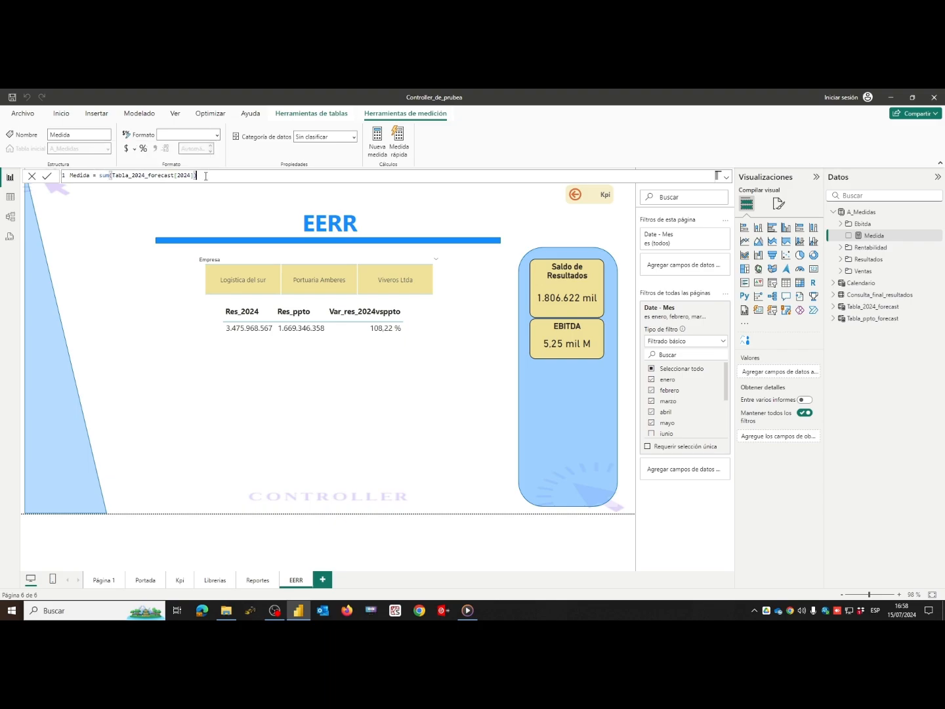
# - Name the measure Res_2024_forecast and commit its formula
pyautogui.doubleClick(91, 176)
pyautogui.write('Res_2024')
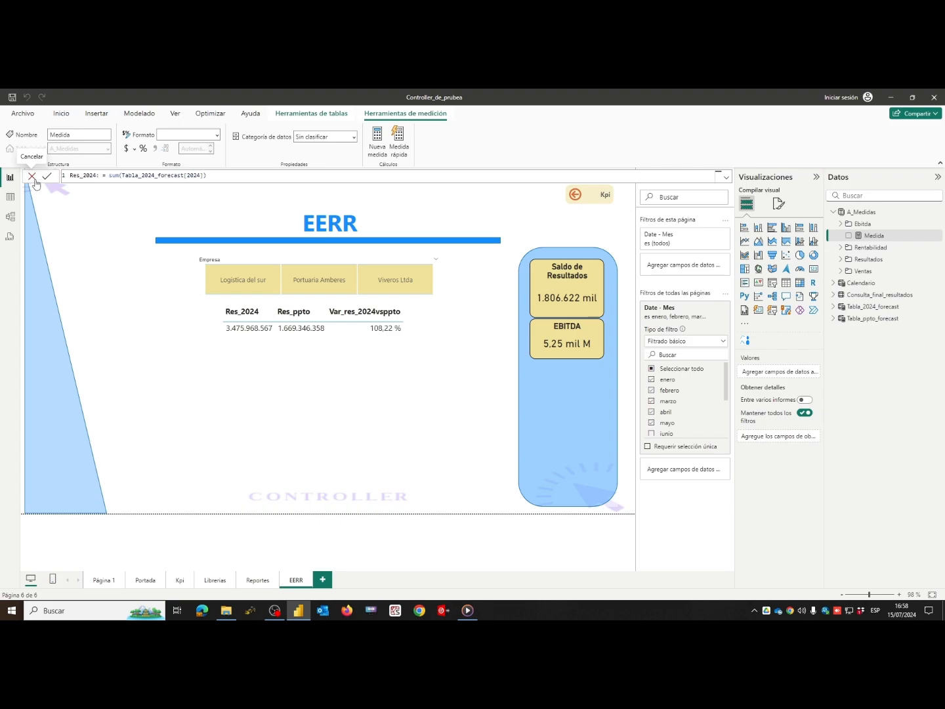
pyautogui.write('_forecast')
pyautogui.click(47, 176)
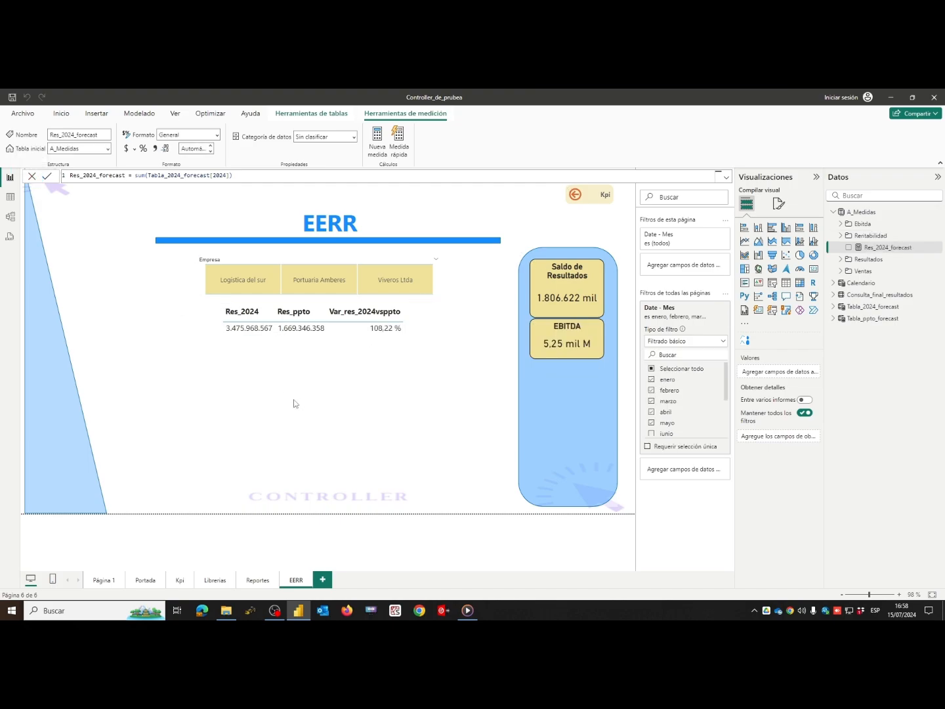
# - Add a table visual showing Res_2024_forecast to the EERR page, shrink it and place it below and left of the existing results table
pyautogui.click(139, 401)
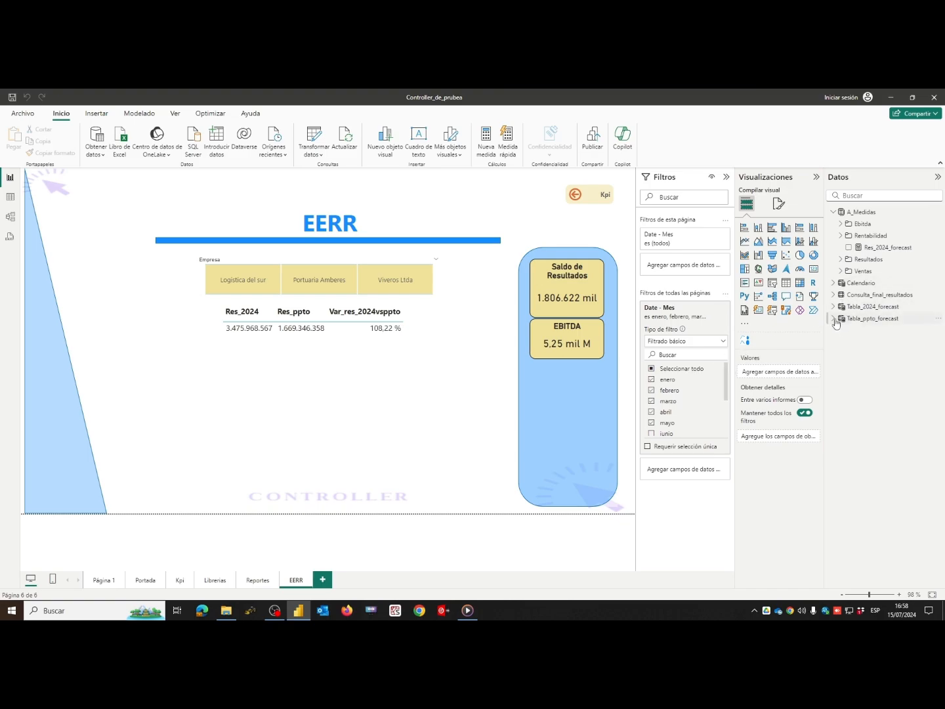
pyautogui.click(785, 282)
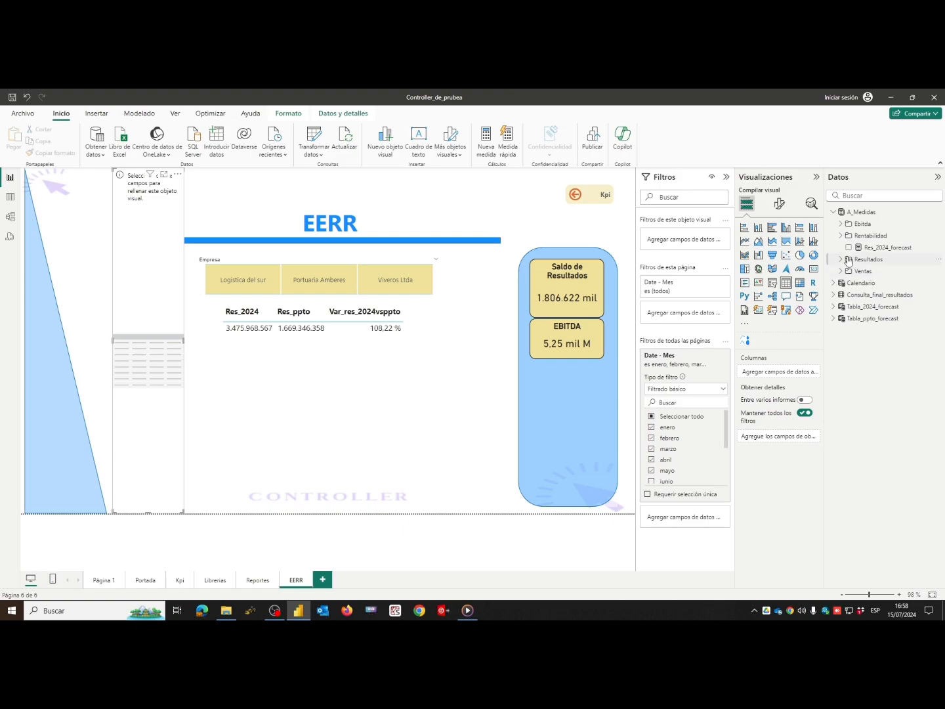
pyautogui.click(847, 247)
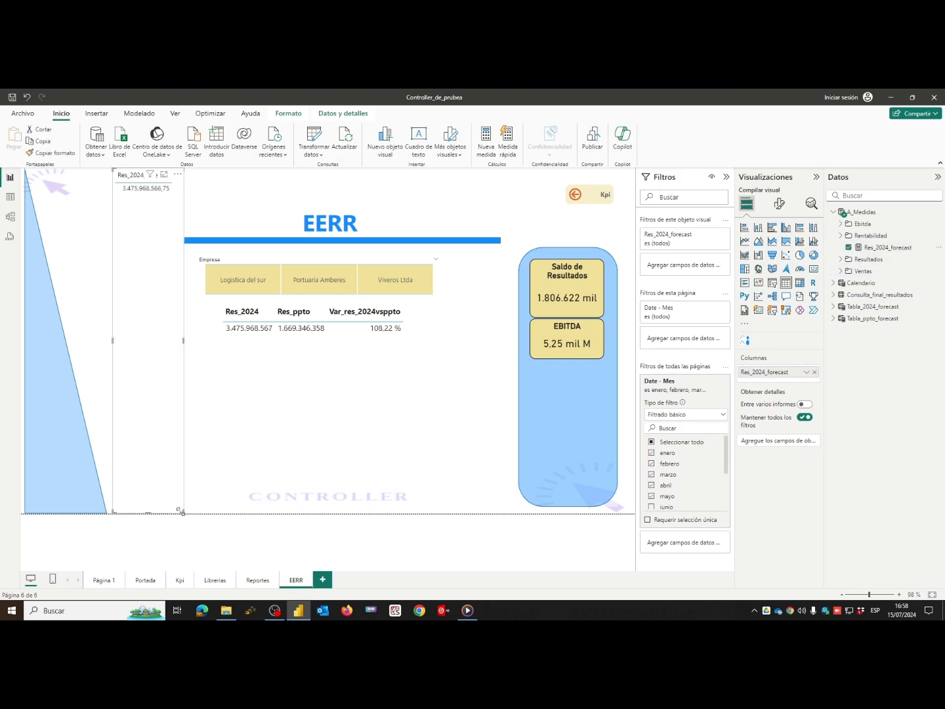
pyautogui.moveTo(180, 511); pyautogui.dragTo(183, 441)
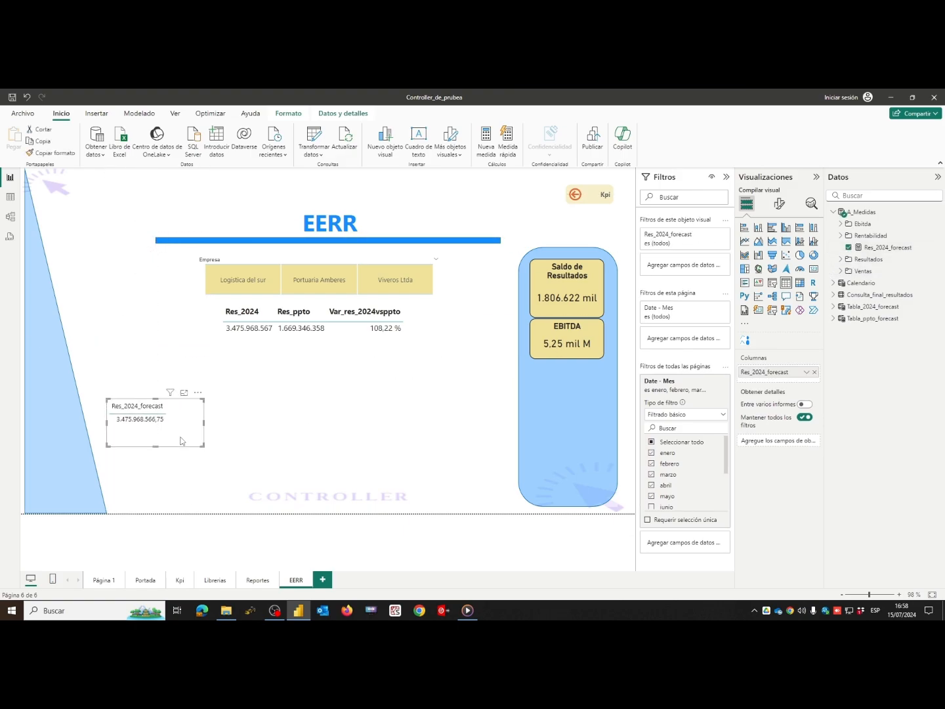
# - Copy the full Res_2024_forecast formula into a new measure in A_Medidas
pyautogui.click(133, 421)
pyautogui.click(254, 430)
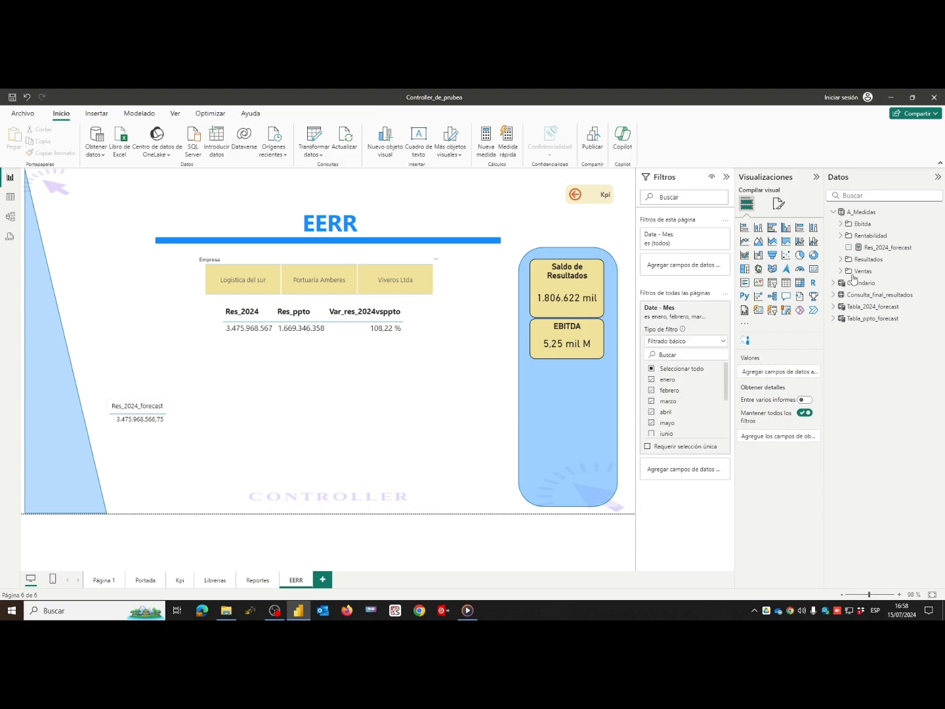
pyautogui.click(872, 248)
pyautogui.moveTo(236, 175); pyautogui.dragTo(4, 174)
pyautogui.hotkey('ctrl', 'c')
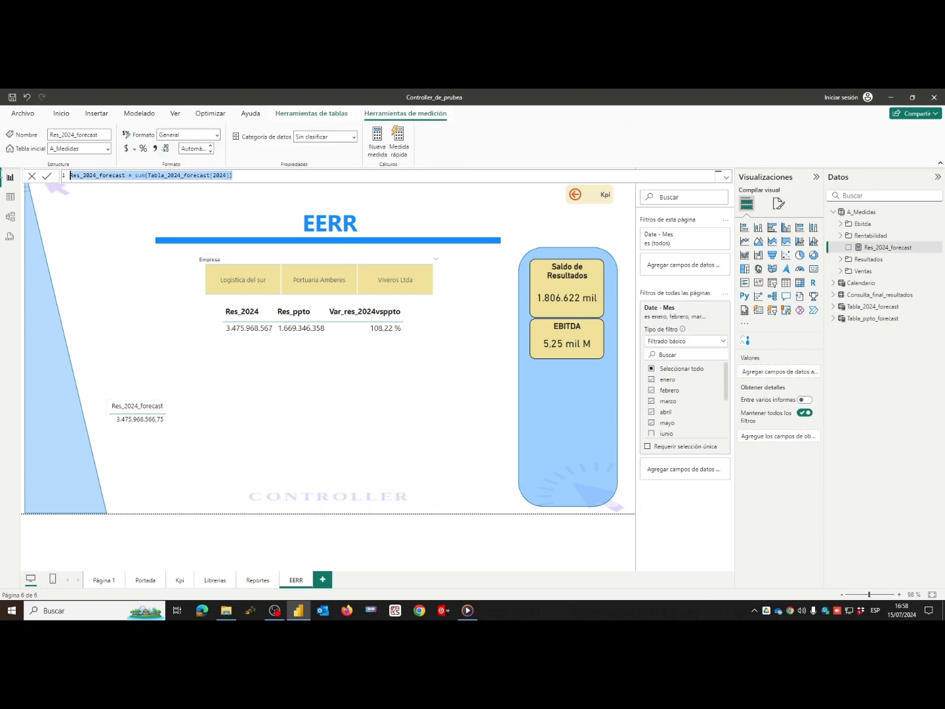
pyautogui.rightClick(860, 213)
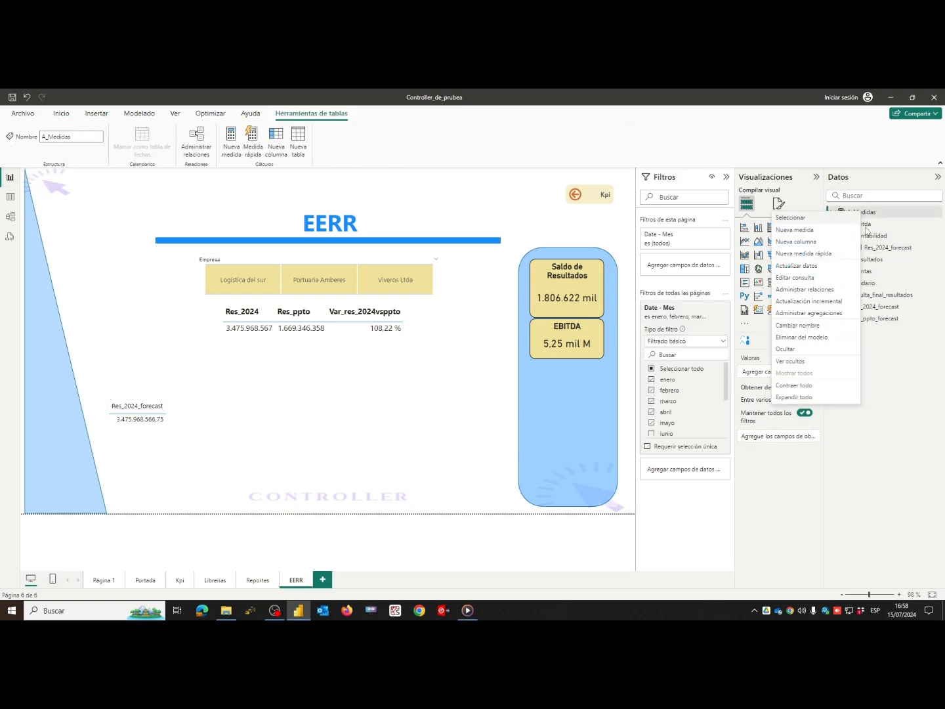
pyautogui.click(784, 231)
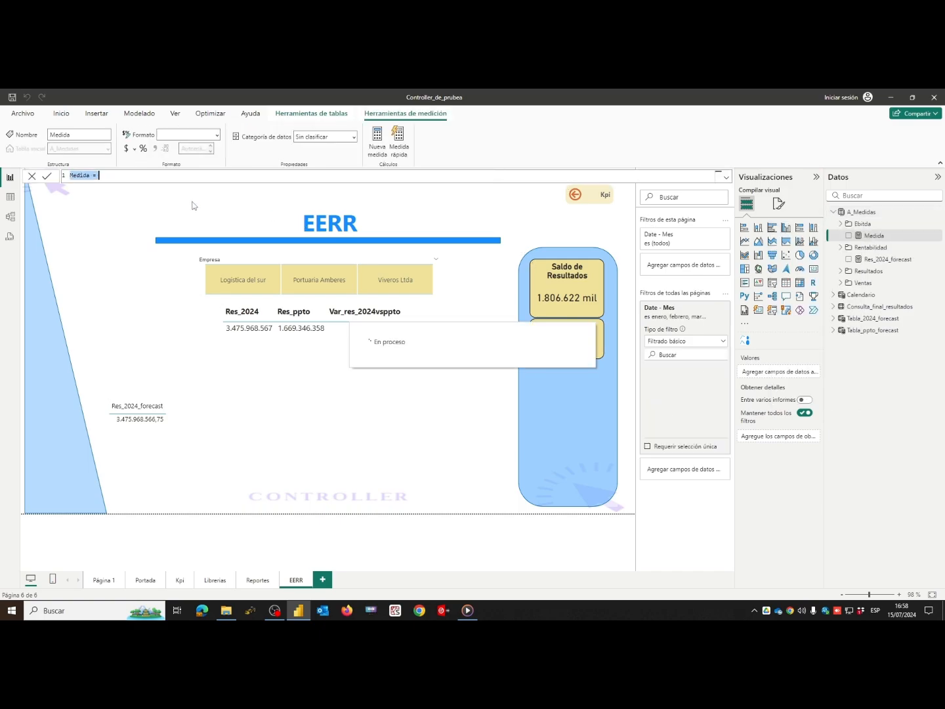
pyautogui.hotkey('ctrl', 'v')
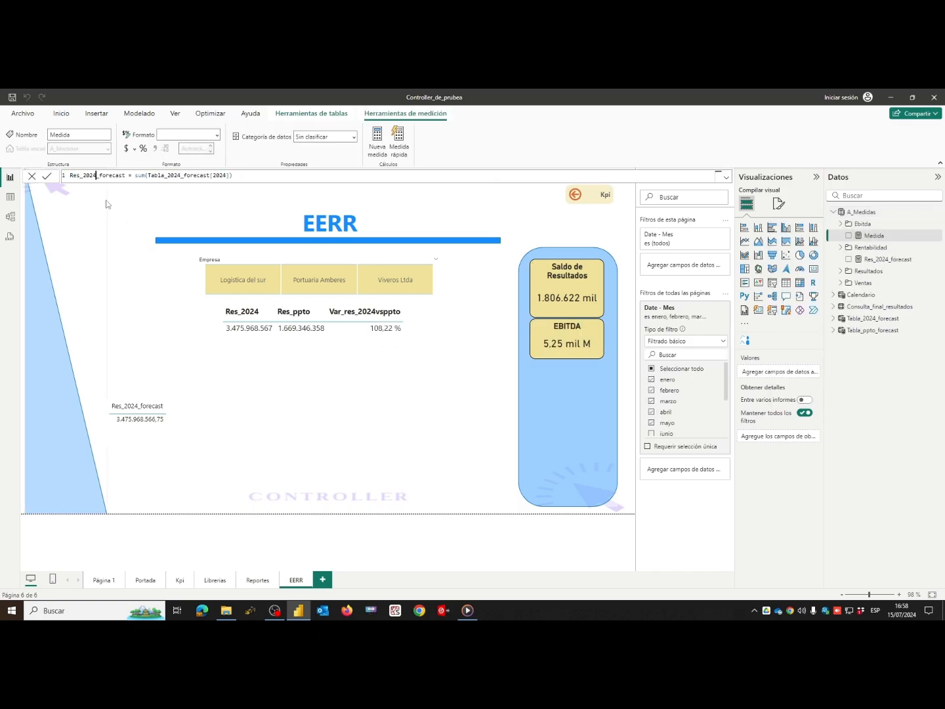
# - Replace 2024 with ppto in the new measure's name so it reads Res_ppto_forecast
pyautogui.press('BackSpace')
pyautogui.press('BackSpace')
pyautogui.press('BackSpace')
pyautogui.press('BackSpace')
pyautogui.write('ppto')
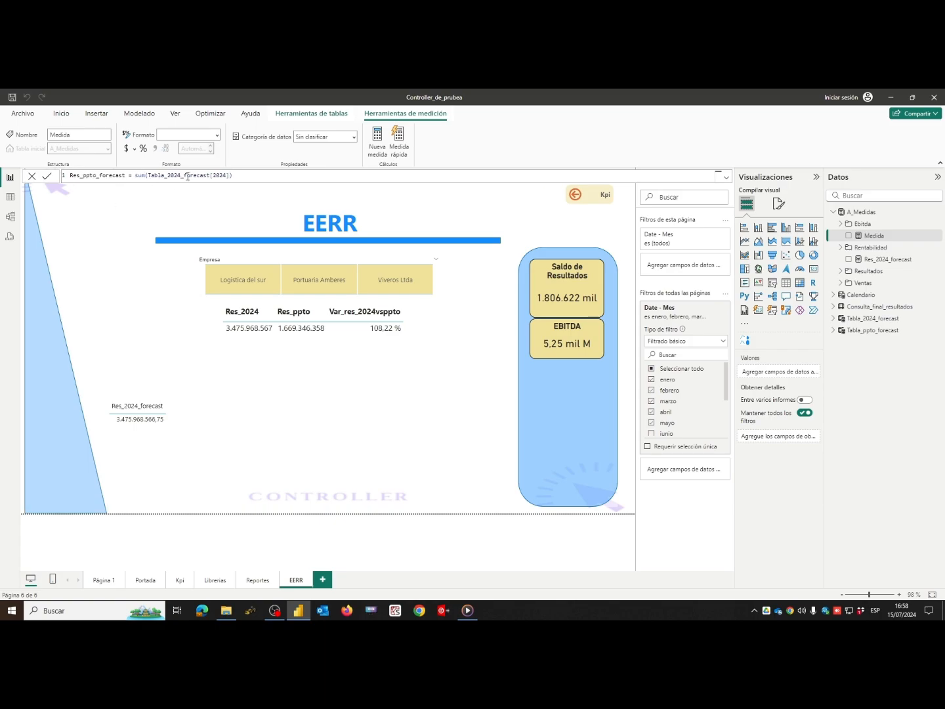
# - Point the sum in the Res_ppto_forecast formula at the Tabla_ppto_forecast table
pyautogui.press('BackSpace')
pyautogui.press('BackSpace')
pyautogui.press('BackSpace')
pyautogui.press('BackSpace')
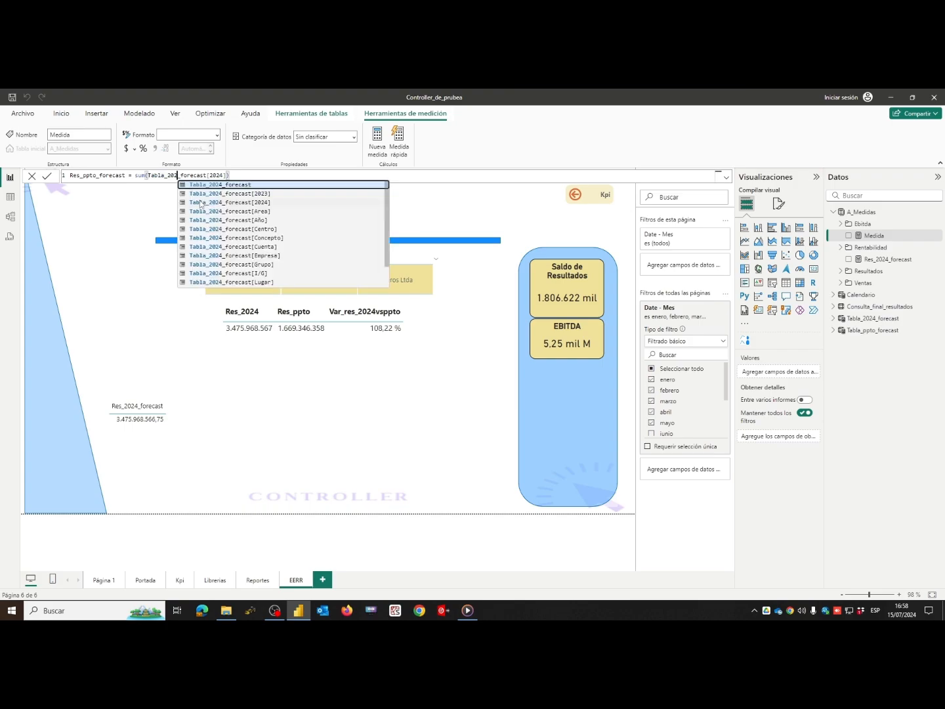
pyautogui.write('pp')
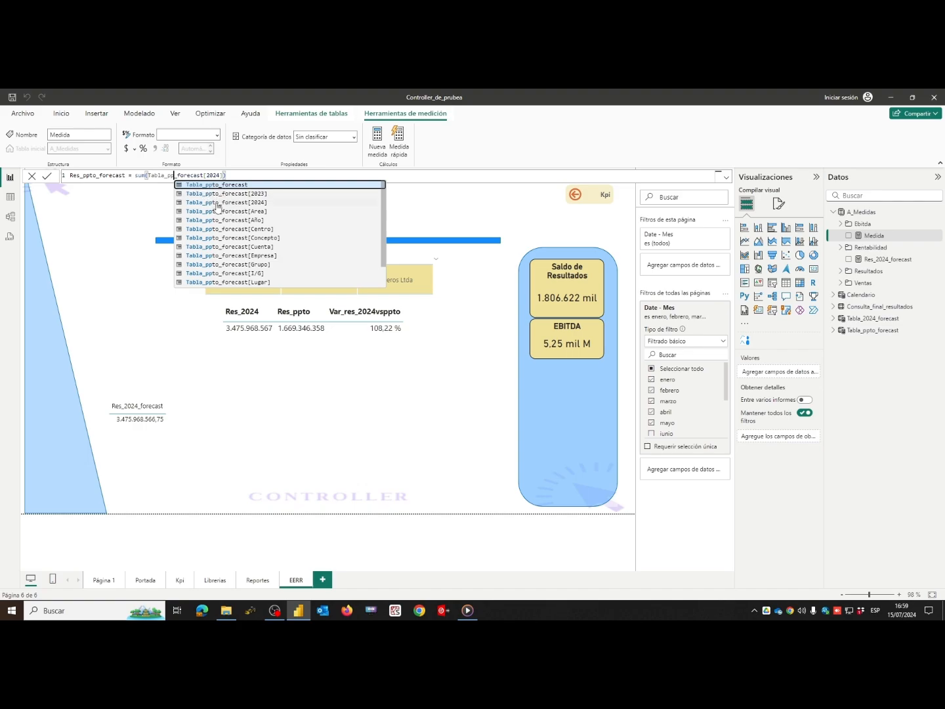
pyautogui.click(216, 206)
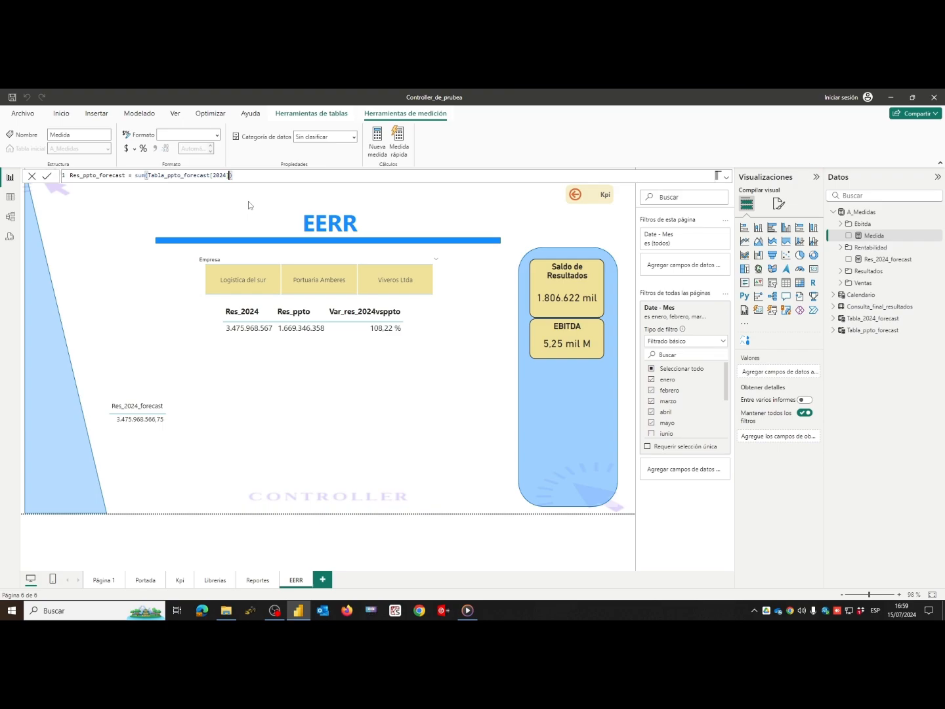
# - Change the summed column to Tabla_ppto_forecast[ppto] and commit the Res_ppto_forecast measure
pyautogui.doubleClick(226, 176)
pyautogui.write('2')
pyautogui.press('BackSpace')
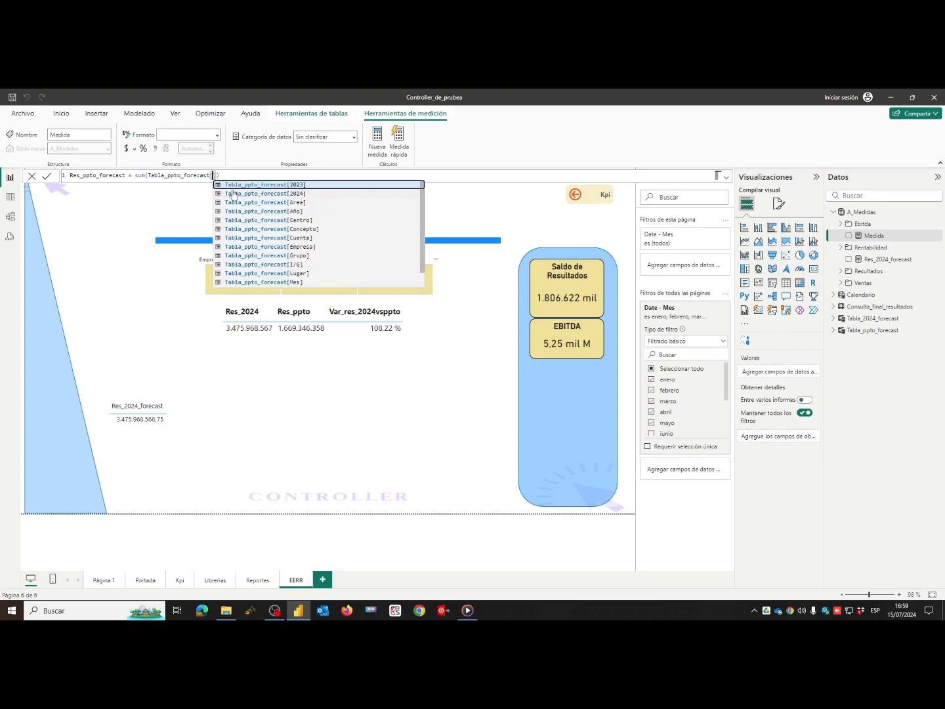
pyautogui.scroll(-1, 248, 226)
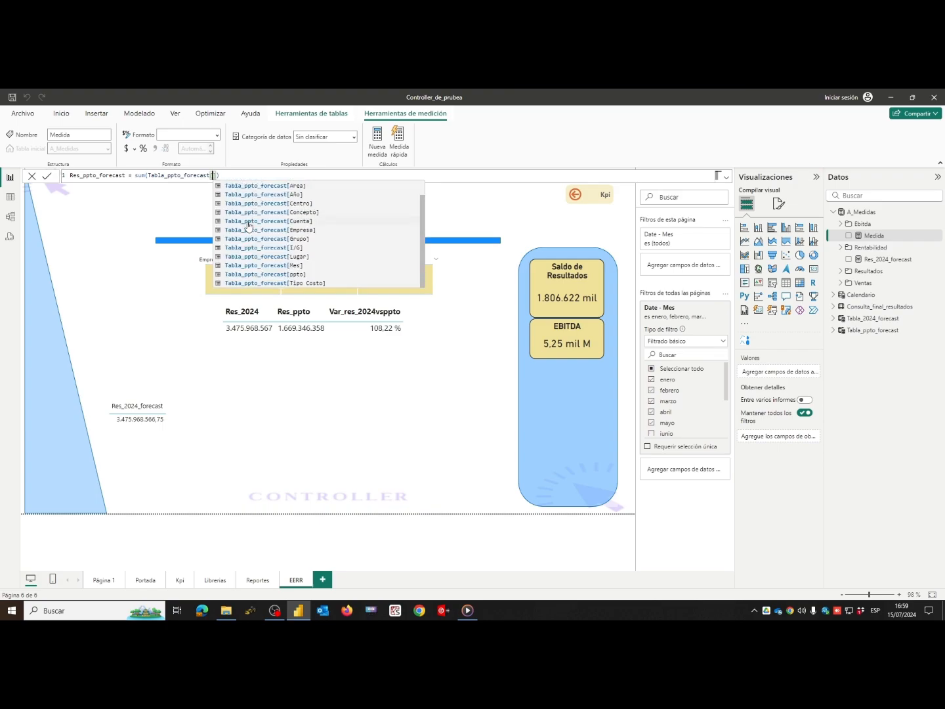
pyautogui.click(255, 275)
pyautogui.click(257, 175)
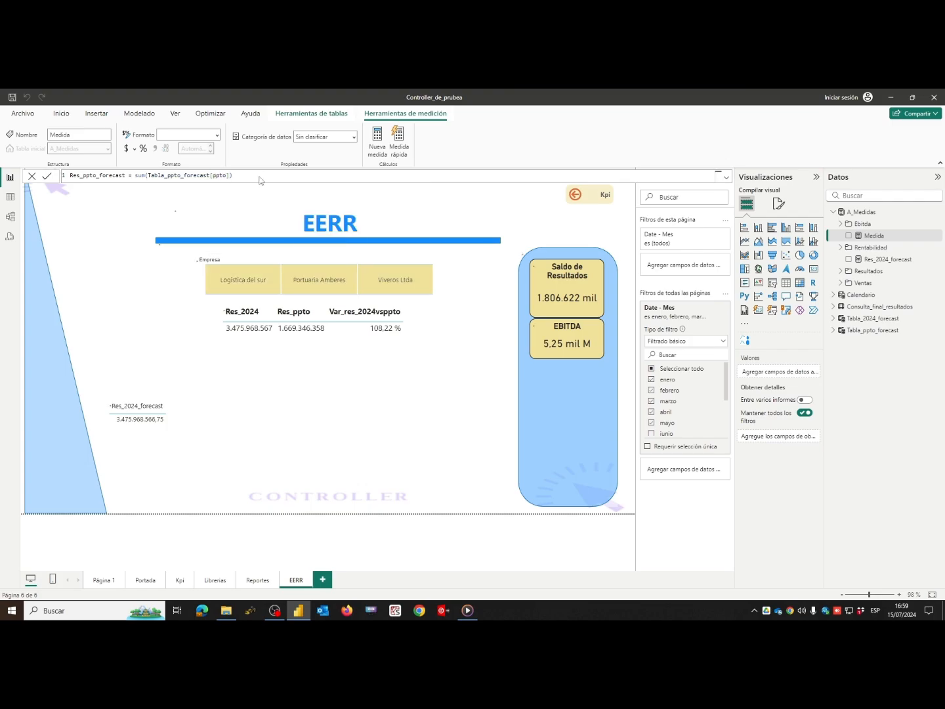
pyautogui.press('Return')
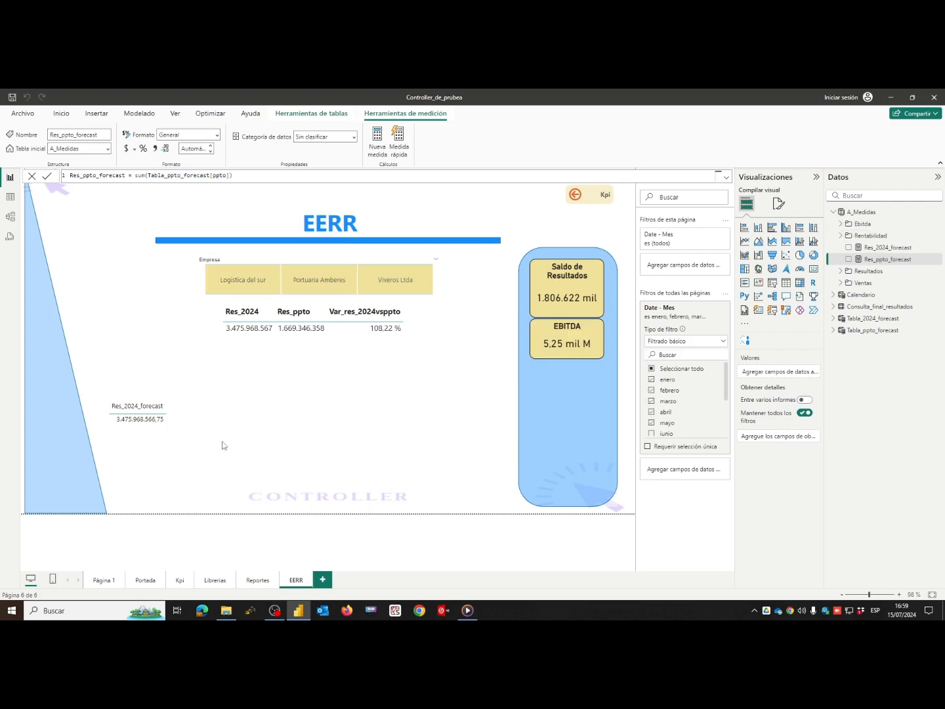
# - Move the Res_2024_forecast table visual up and slightly left on the EERR page, then deselect it
pyautogui.moveTo(186, 438); pyautogui.dragTo(168, 387)
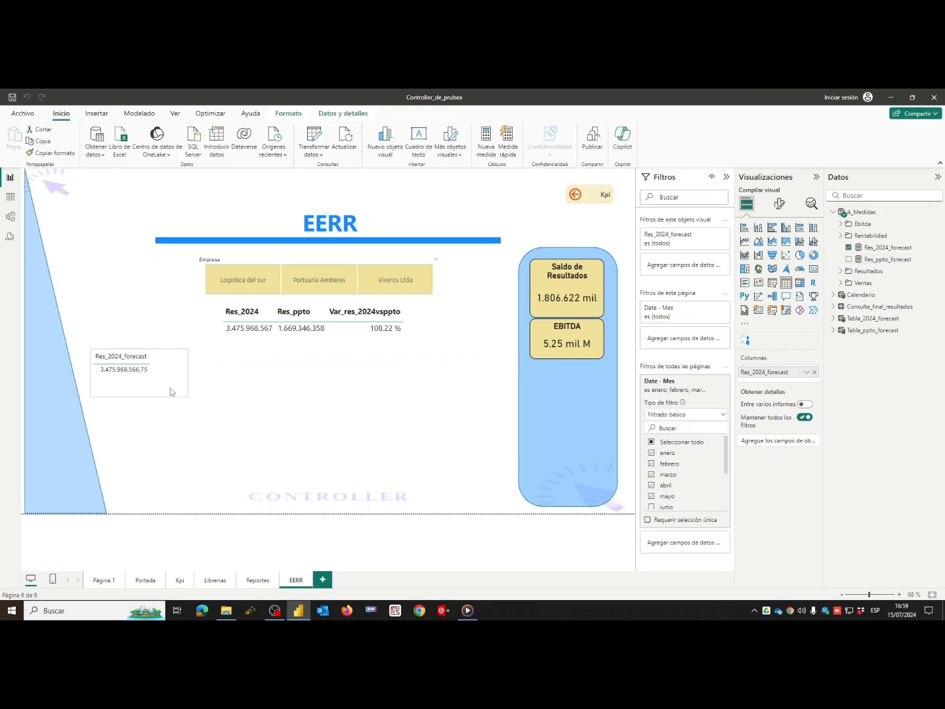
pyautogui.click(317, 391)
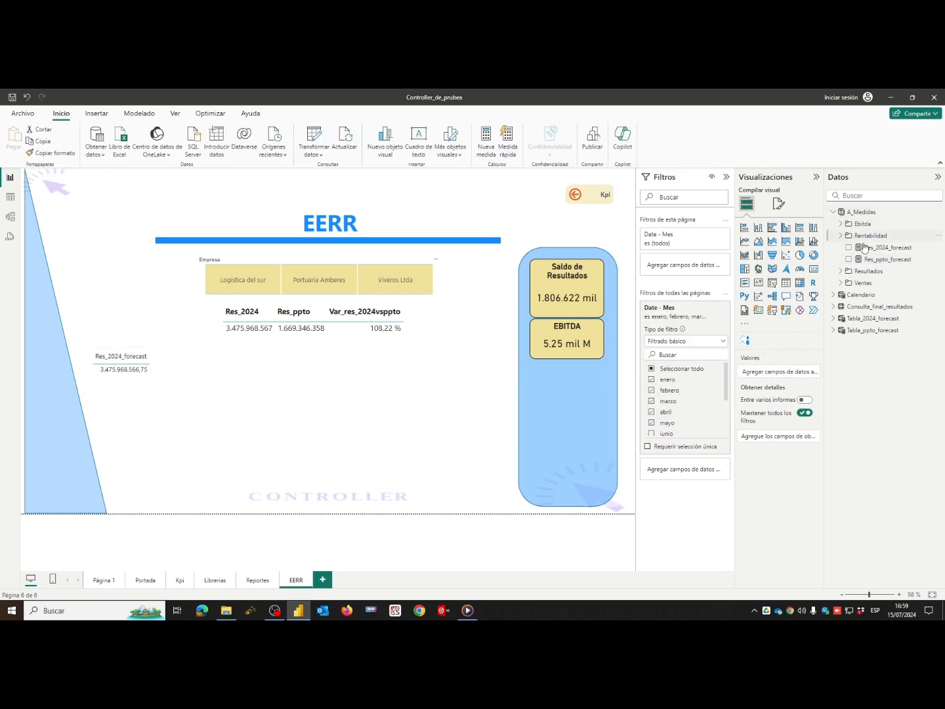
# - Create another measure in A_Medidas and name it Forecast_global
pyautogui.click(864, 214)
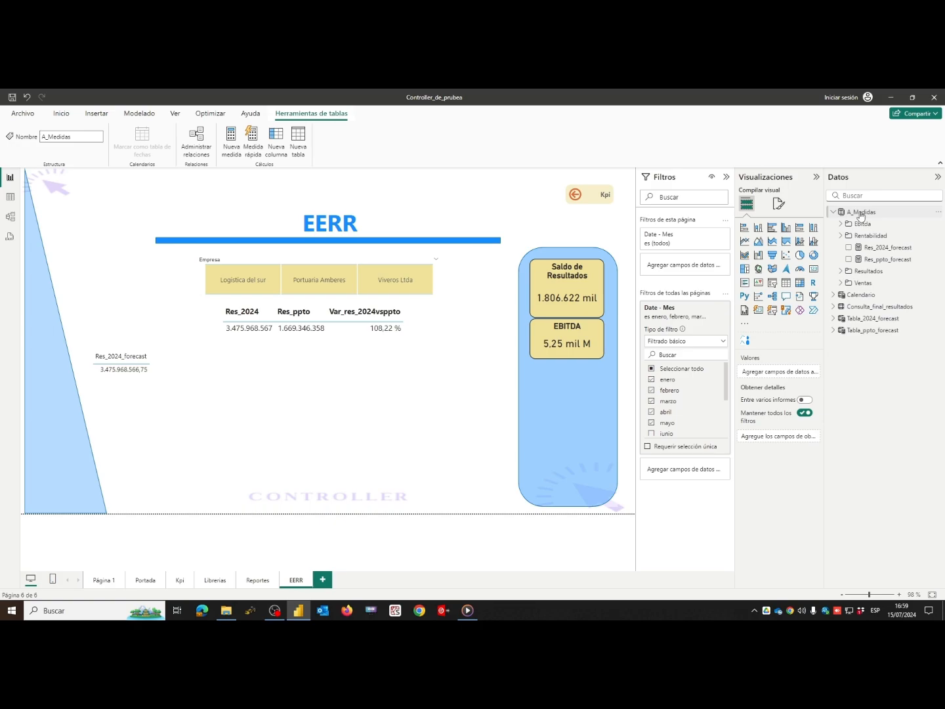
pyautogui.rightClick(864, 213)
pyautogui.click(801, 235)
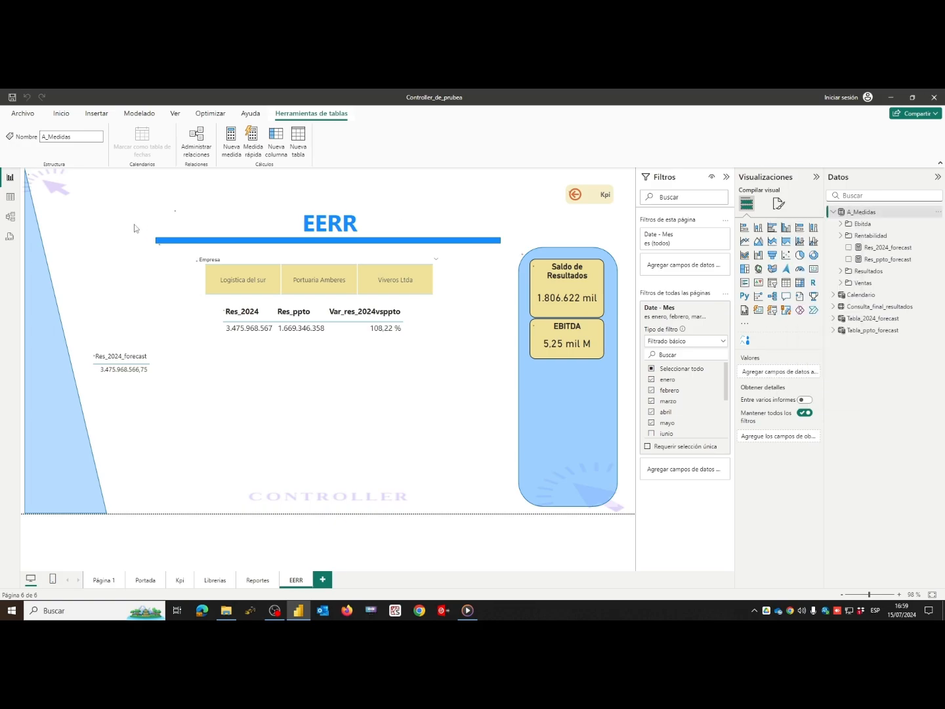
pyautogui.doubleClick(90, 176)
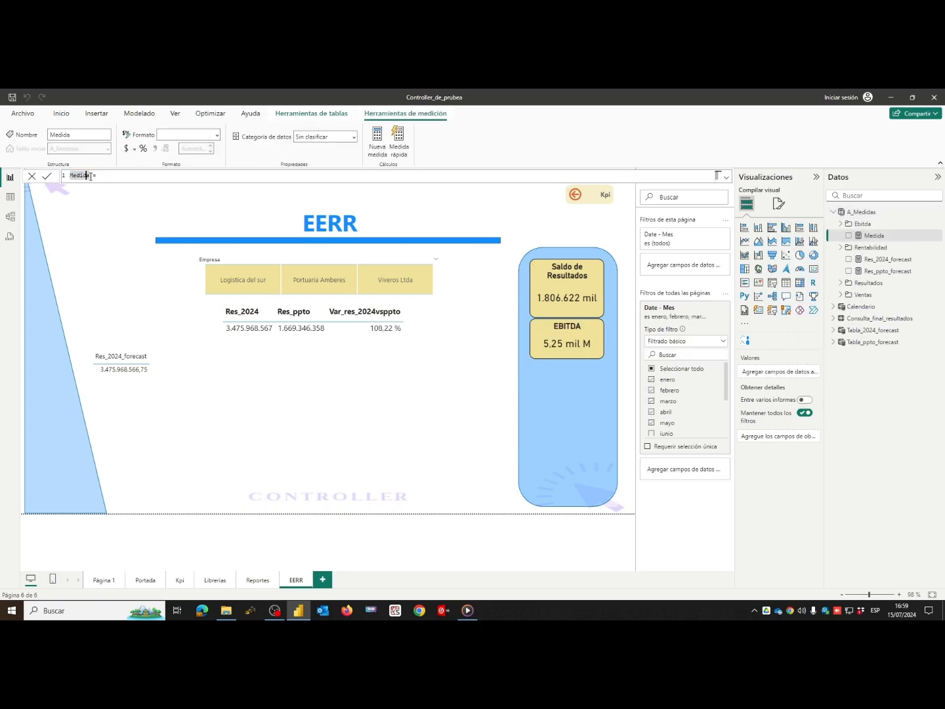
pyautogui.write('F')
# - Define Forecast_global as [Res_2024_forecast]+[Res_ppto_forecast] and commit the formula
pyautogui.write('Res')
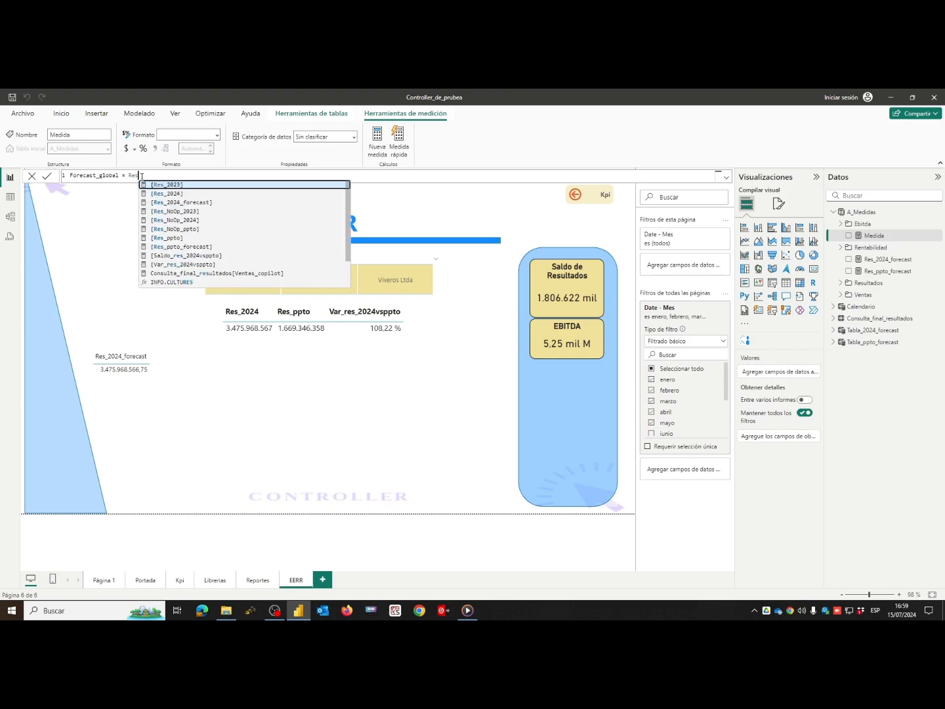
pyautogui.write('_2024_')
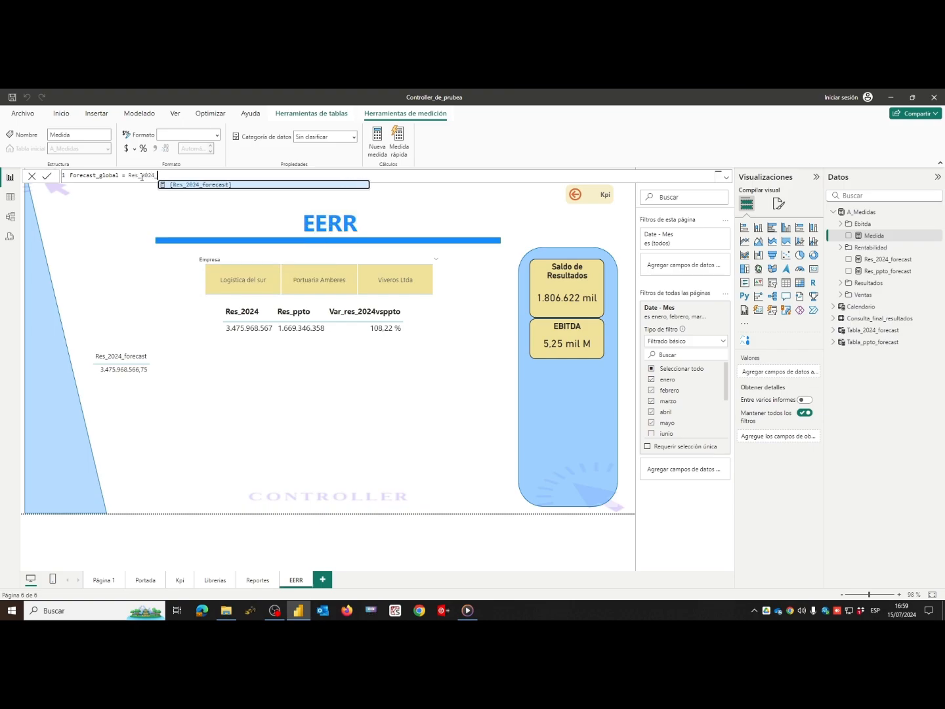
pyautogui.click(199, 191)
pyautogui.write('+')
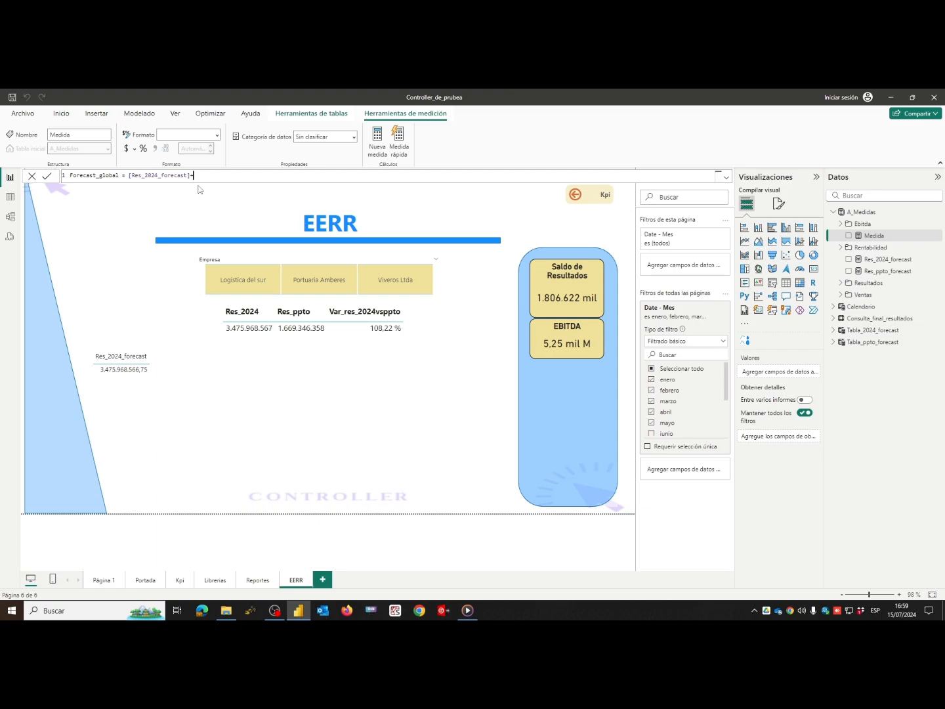
pyautogui.write('Res_ppt')
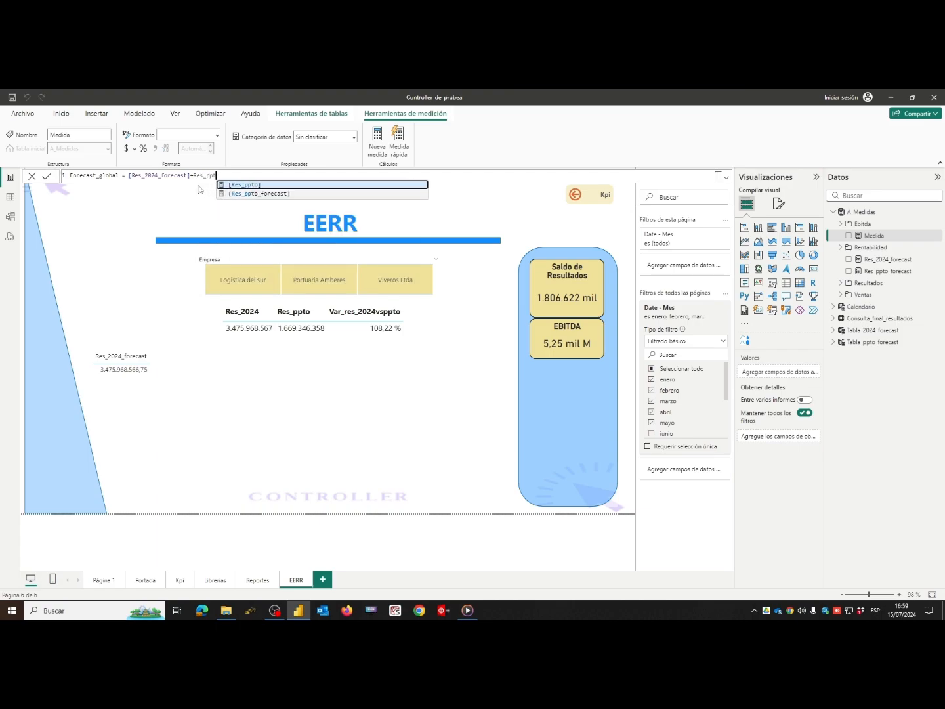
pyautogui.click(272, 195)
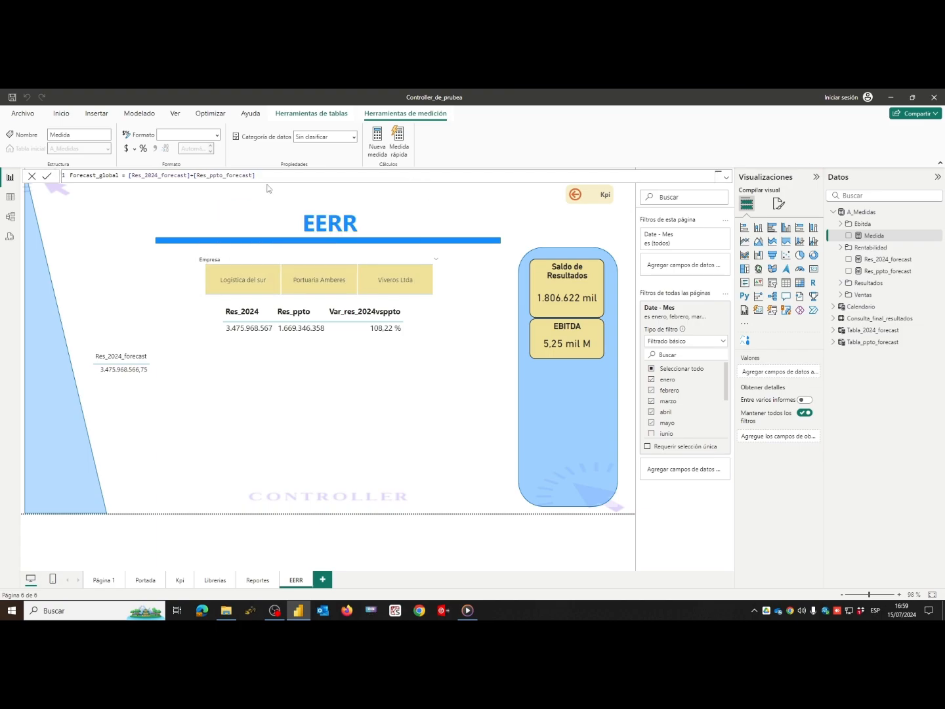
pyautogui.press('Return')
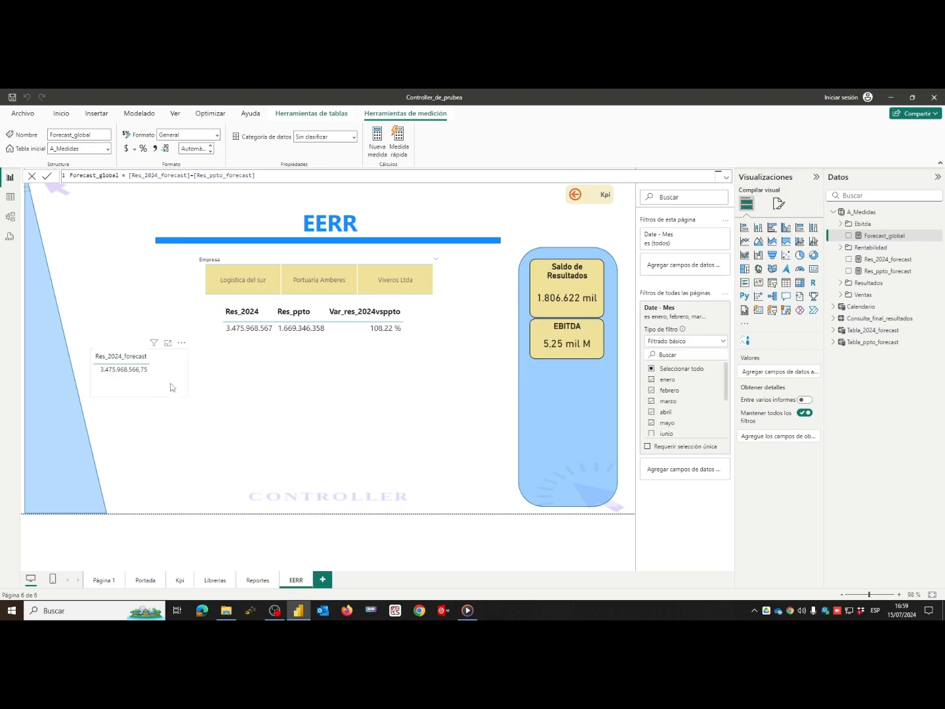
# - Move the Res_2024_forecast table visual directly below the existing results table and deselect it
pyautogui.moveTo(144, 378); pyautogui.dragTo(317, 387)
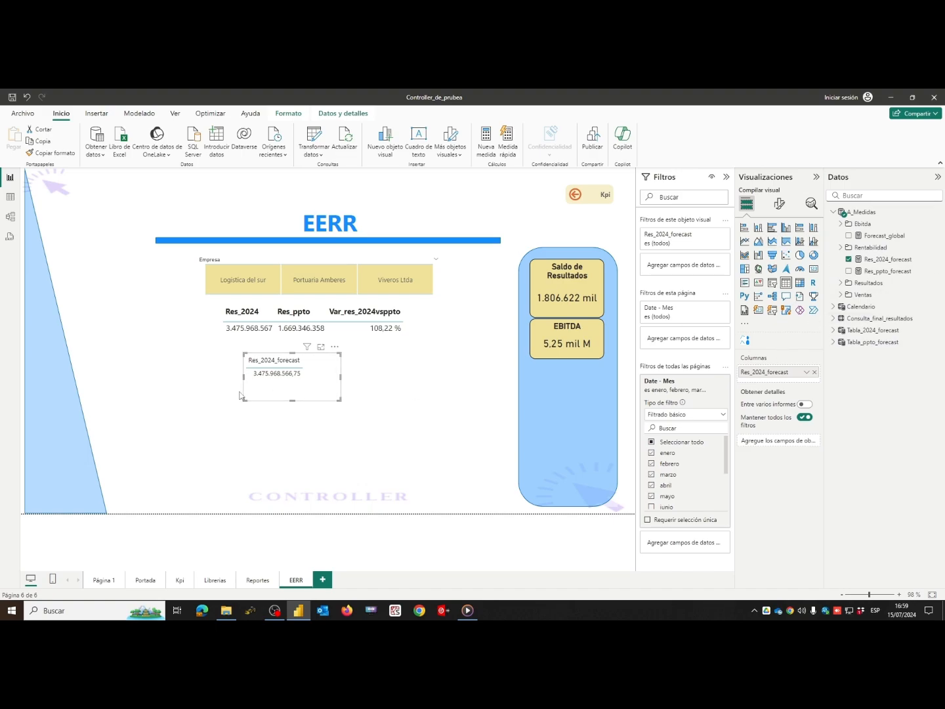
pyautogui.click(381, 387)
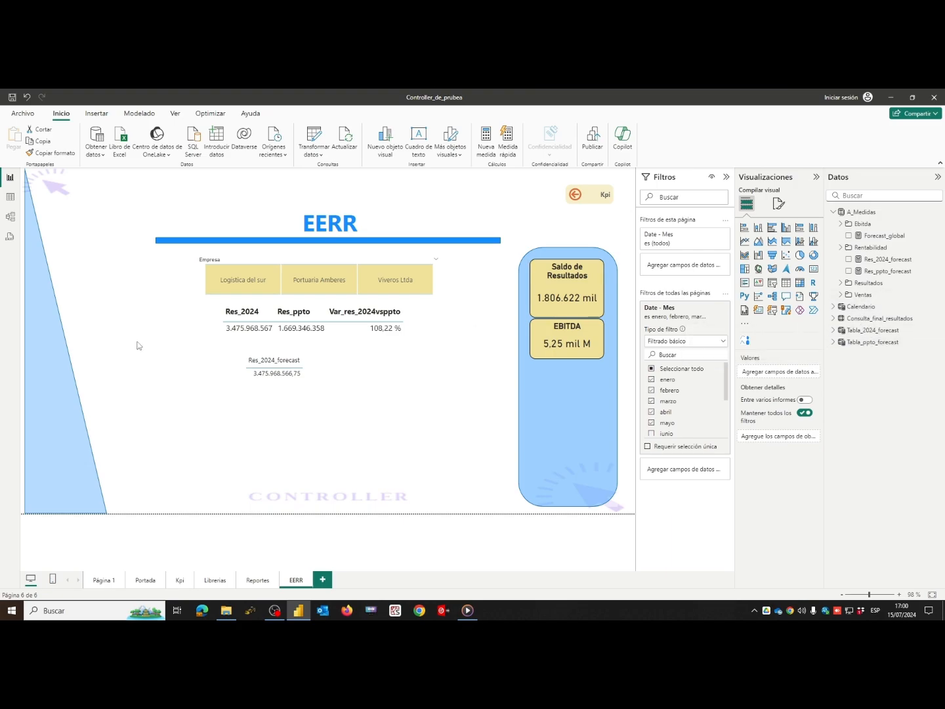
# - In the model view, place Tabla_2024_forecast and Tabla_ppto_forecast side by side and lengthen both to show their Mes fields
pyautogui.click(11, 218)
pyautogui.moveTo(577, 276); pyautogui.dragTo(327, 250)
pyautogui.moveTo(647, 276); pyautogui.dragTo(364, 337)
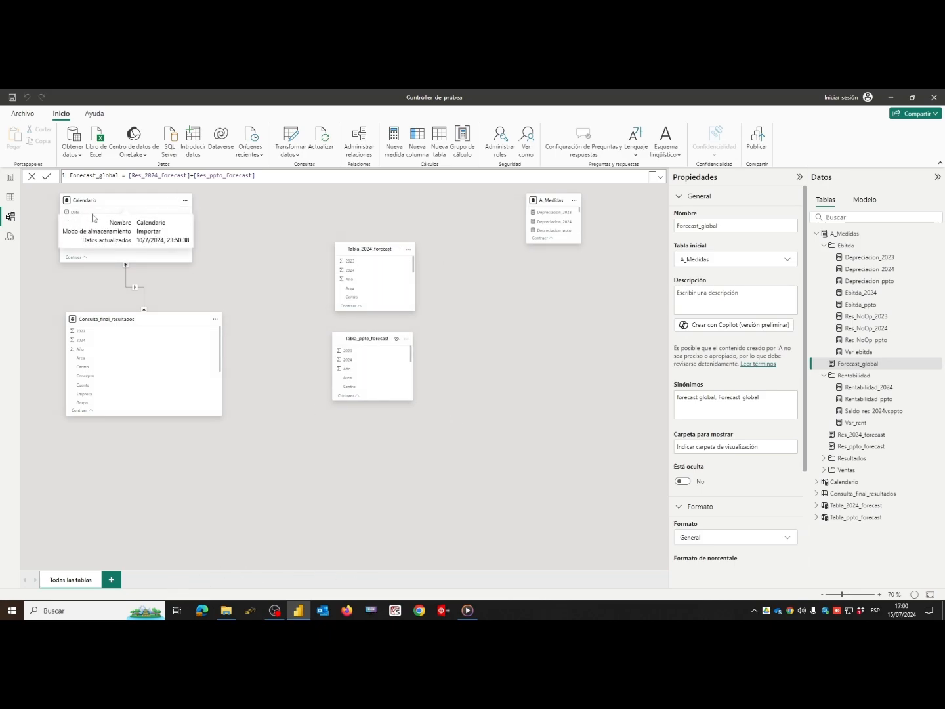
pyautogui.moveTo(372, 342); pyautogui.dragTo(462, 254)
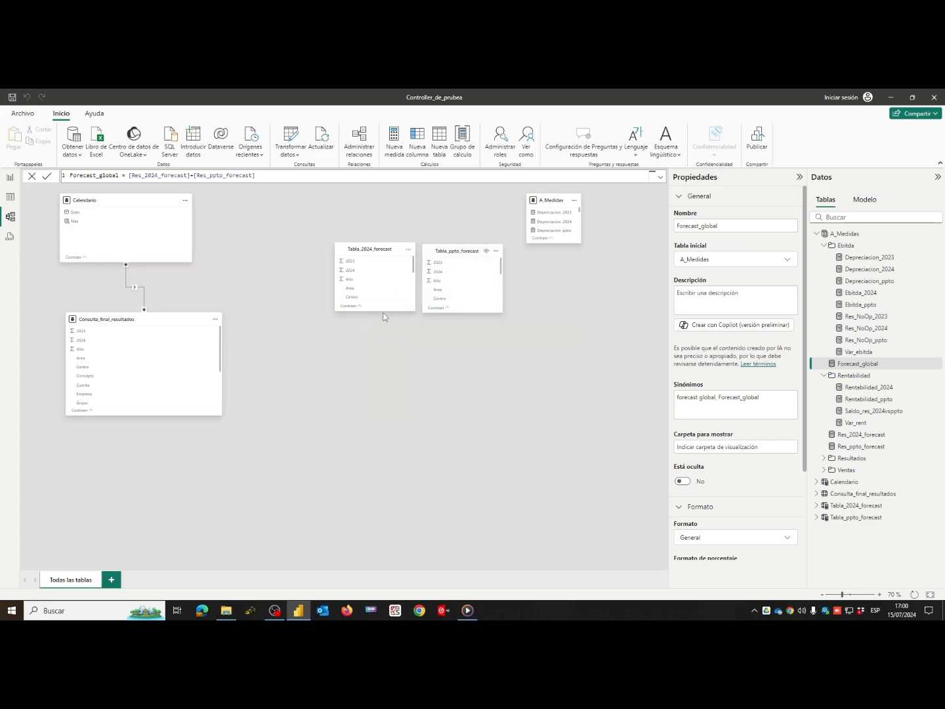
pyautogui.moveTo(385, 313); pyautogui.dragTo(384, 390)
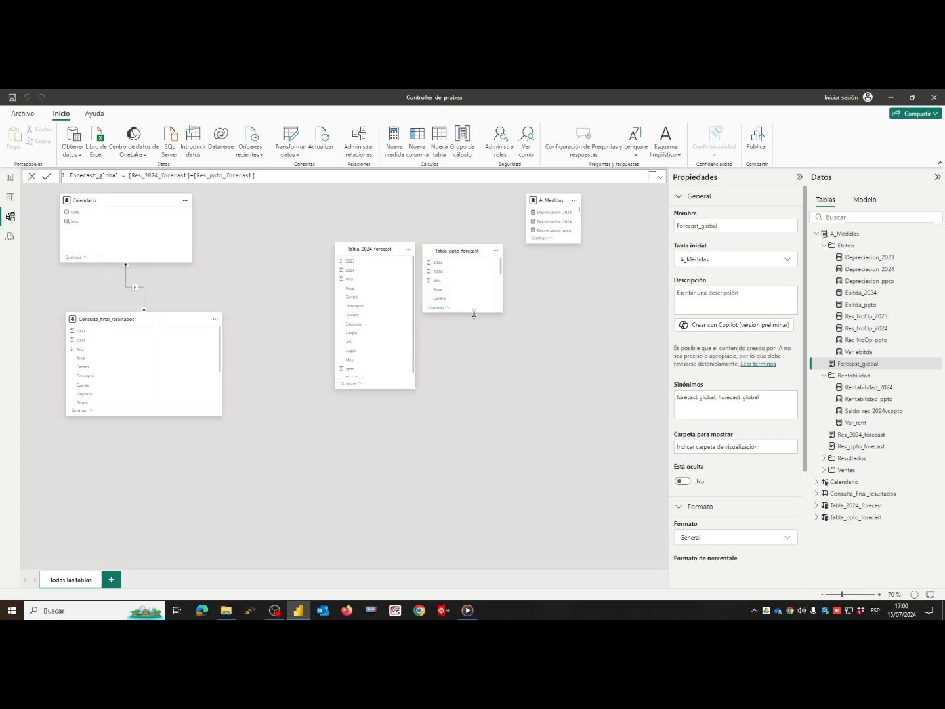
pyautogui.moveTo(475, 314); pyautogui.dragTo(474, 402)
# - Relate Mes in Tabla_2024_forecast to Mes in Calendario with single-direction filtering from Calendario, and move Tabla_2024_forecast up beside Calendario
pyautogui.moveTo(372, 361); pyautogui.dragTo(82, 225)
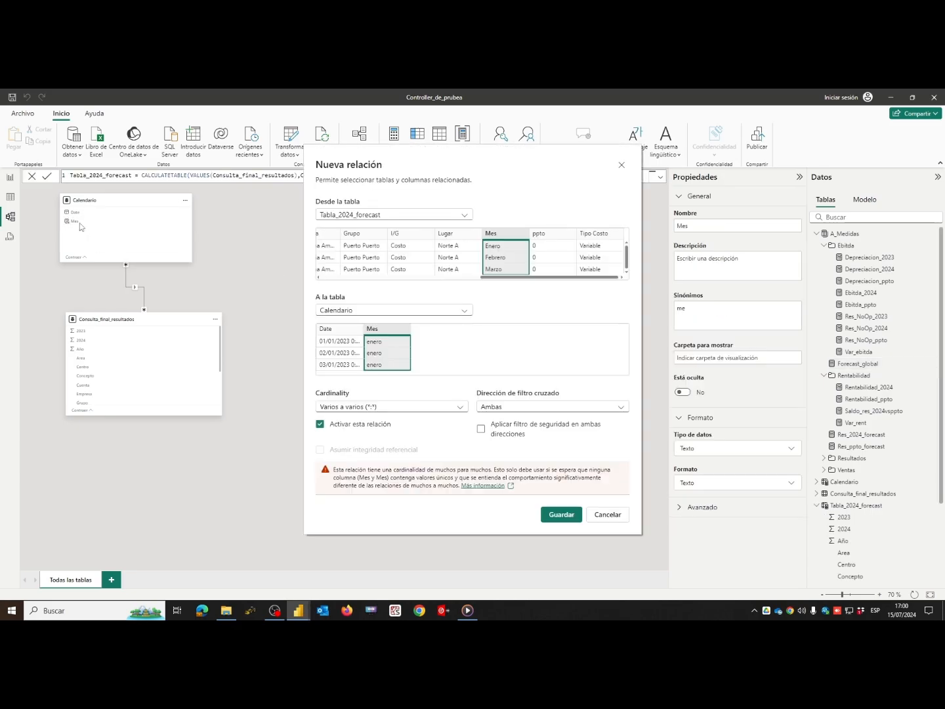
pyautogui.click(508, 408)
pyautogui.click(497, 425)
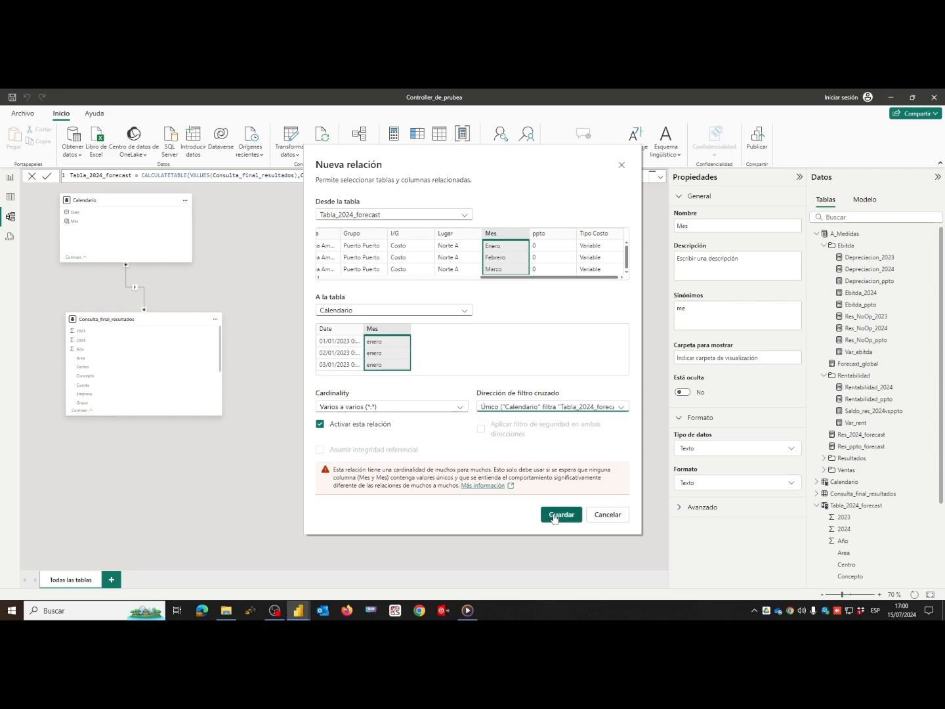
pyautogui.click(558, 515)
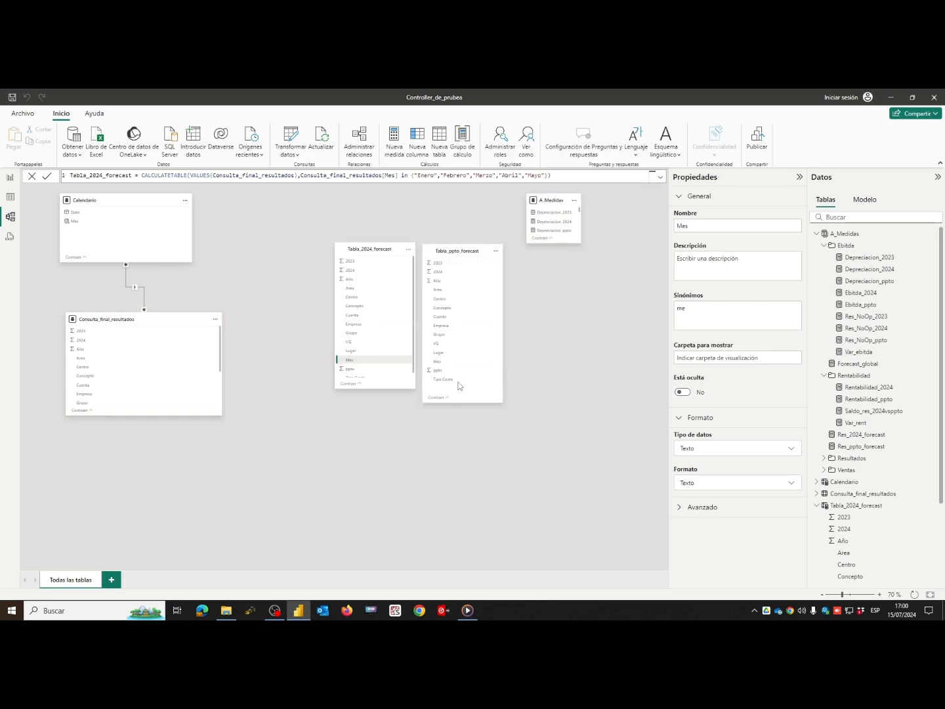
pyautogui.moveTo(373, 249); pyautogui.dragTo(349, 189)
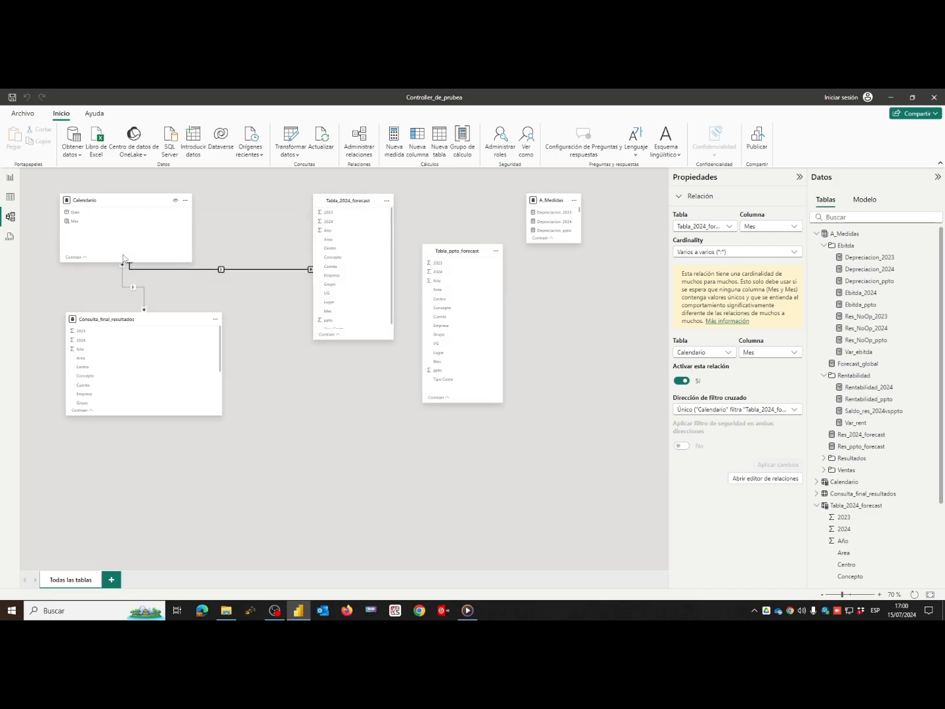
# - Relate Mes in Tabla_ppto_forecast to Mes in Calendario, many-to-many, with single-direction filtering from Calendario
pyautogui.moveTo(459, 363); pyautogui.dragTo(109, 225)
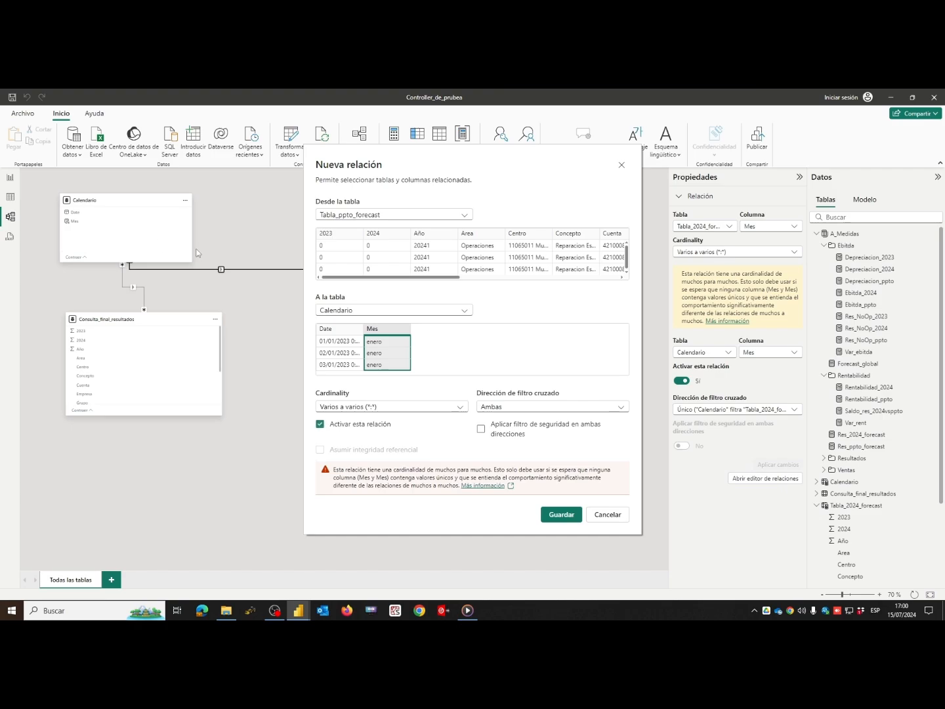
pyautogui.click(502, 406)
pyautogui.click(508, 419)
pyautogui.click(554, 516)
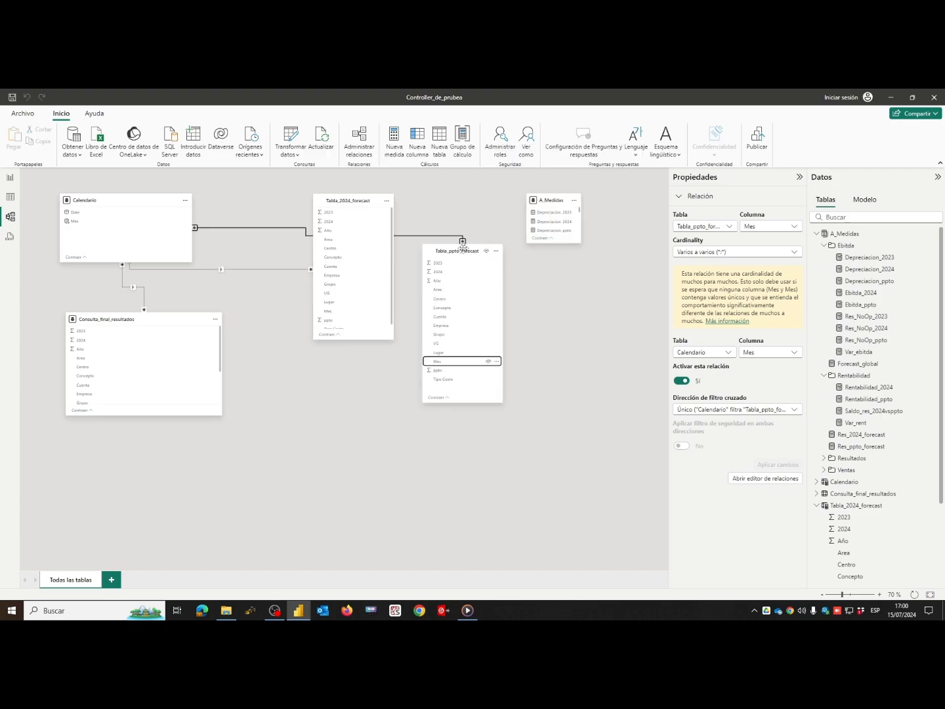
# - In the model view, place Tabla_ppto_forecast below Tabla_2024_forecast and shift Tabla_2024_forecast further away from Calendario
pyautogui.moveTo(464, 246); pyautogui.dragTo(360, 361)
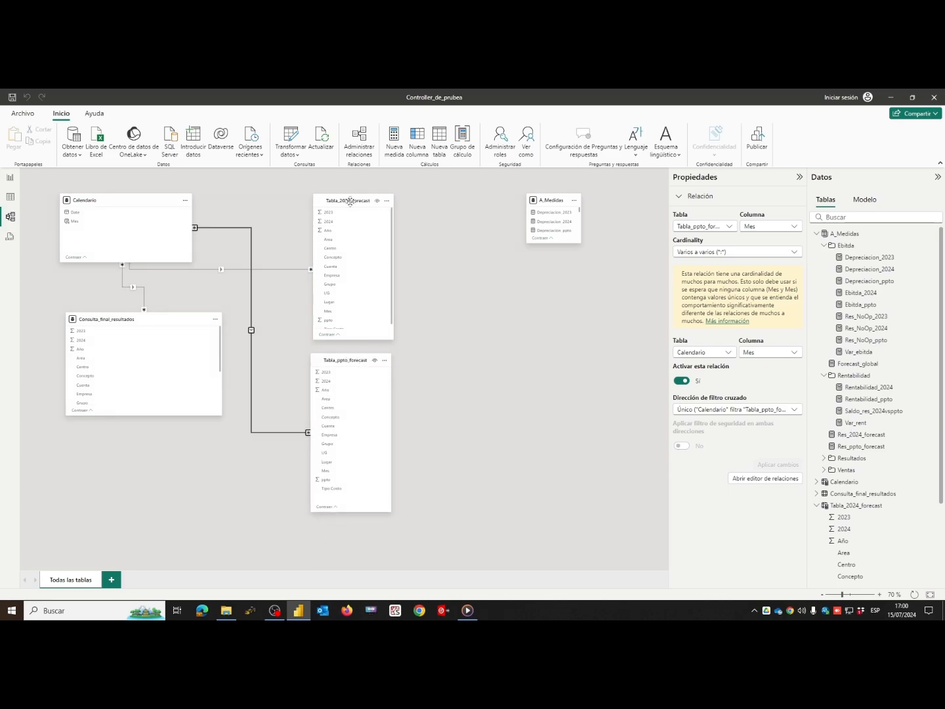
pyautogui.moveTo(350, 200); pyautogui.dragTo(404, 200)
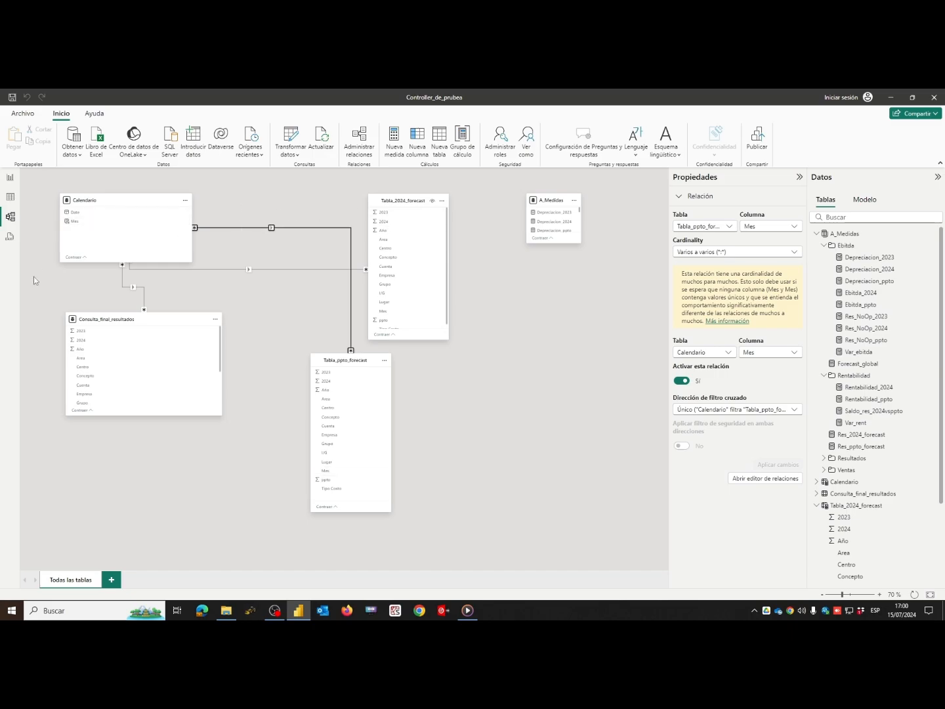
# - On the EERR page, add Mes from Calendario's date hierarchy to the Res_2024_forecast table, then reposition and enlarge the visual
pyautogui.click(10, 178)
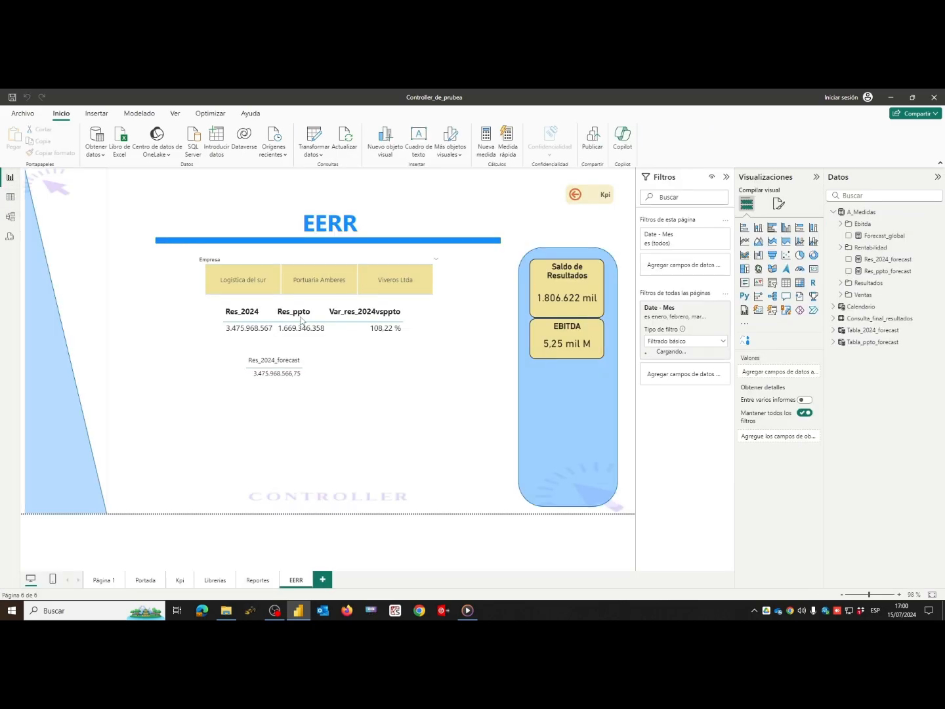
pyautogui.moveTo(304, 381); pyautogui.dragTo(233, 405)
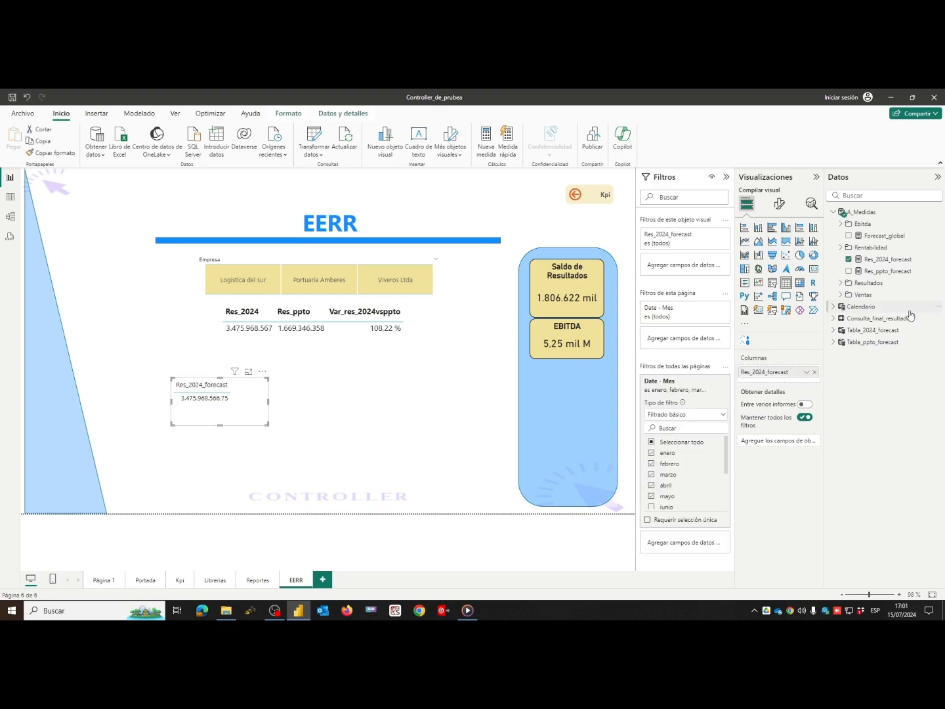
pyautogui.click(834, 306)
pyautogui.moveTo(887, 370); pyautogui.dragTo(771, 371)
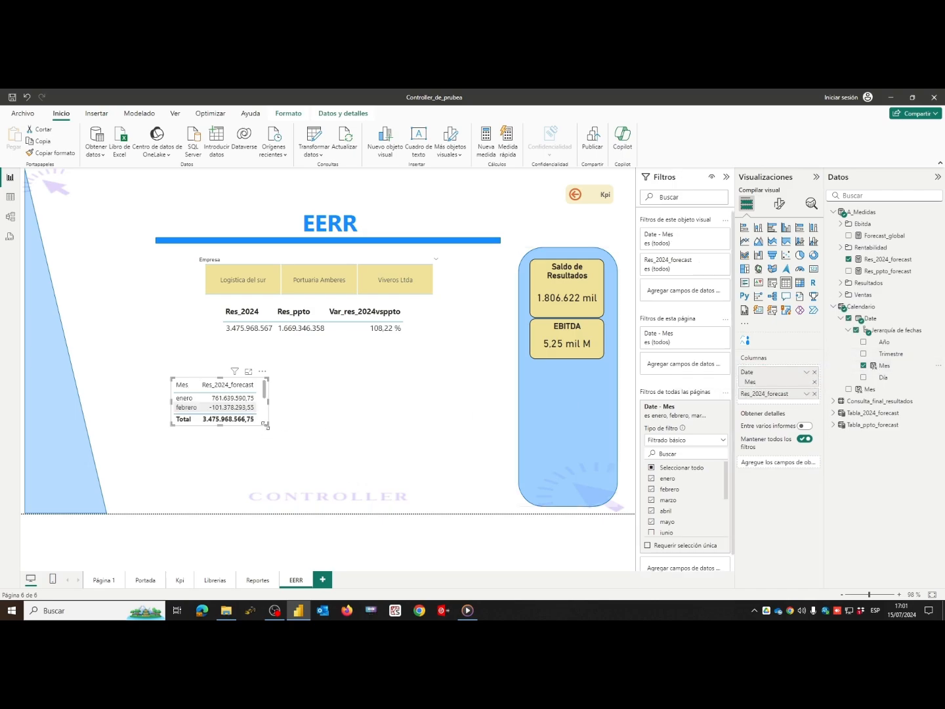
pyautogui.moveTo(266, 425); pyautogui.dragTo(227, 424)
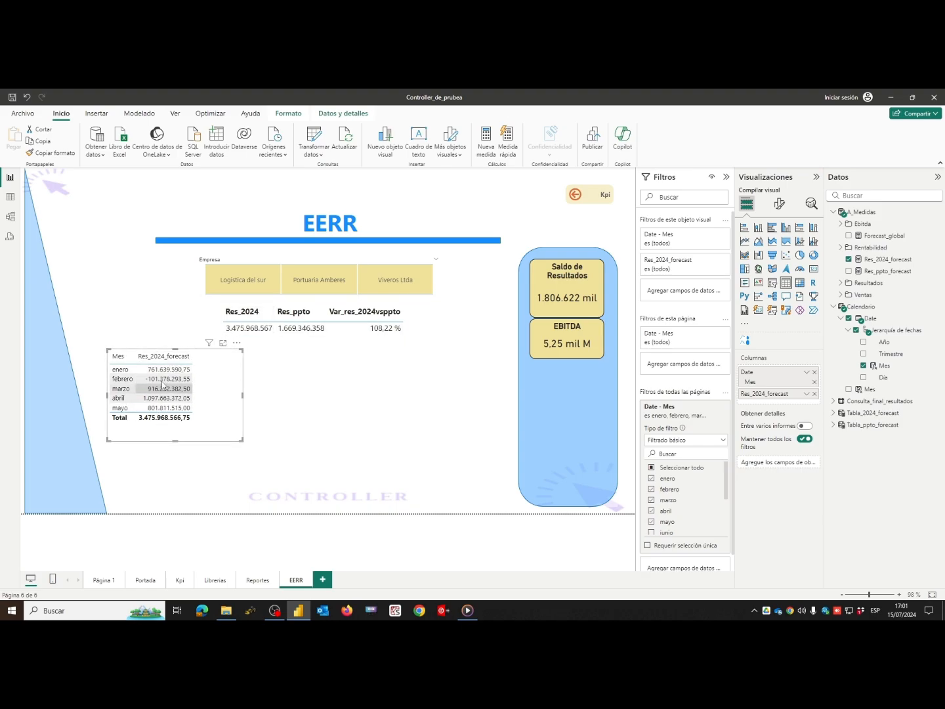
pyautogui.moveTo(243, 439); pyautogui.dragTo(343, 493)
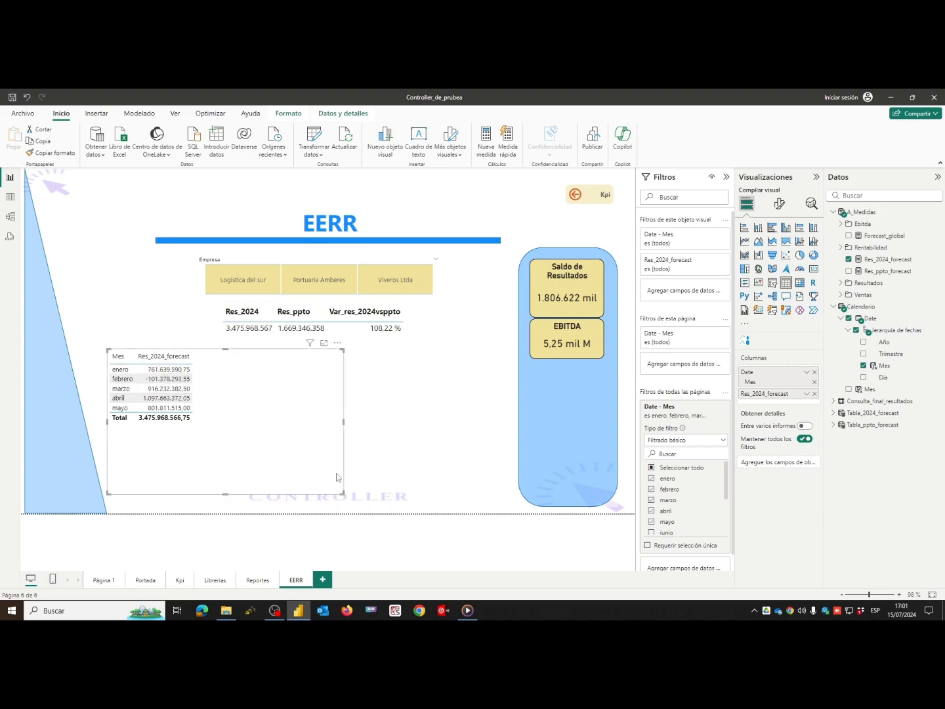
# - Add Res_ppto_forecast to the monthly table and select all months in the Date - Mes filter for all pages
pyautogui.click(848, 271)
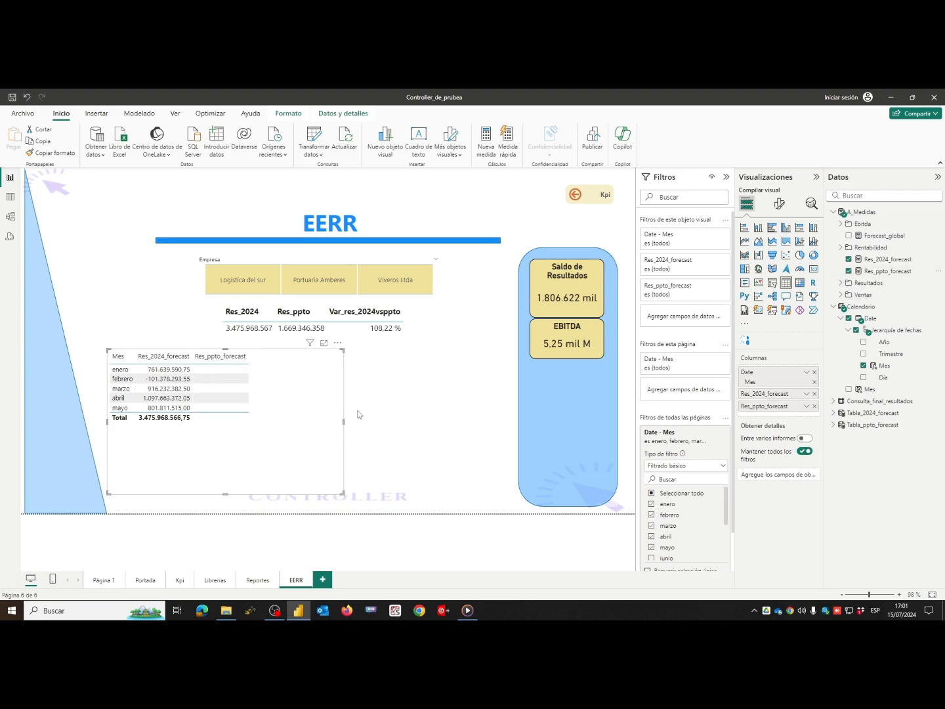
pyautogui.click(870, 424)
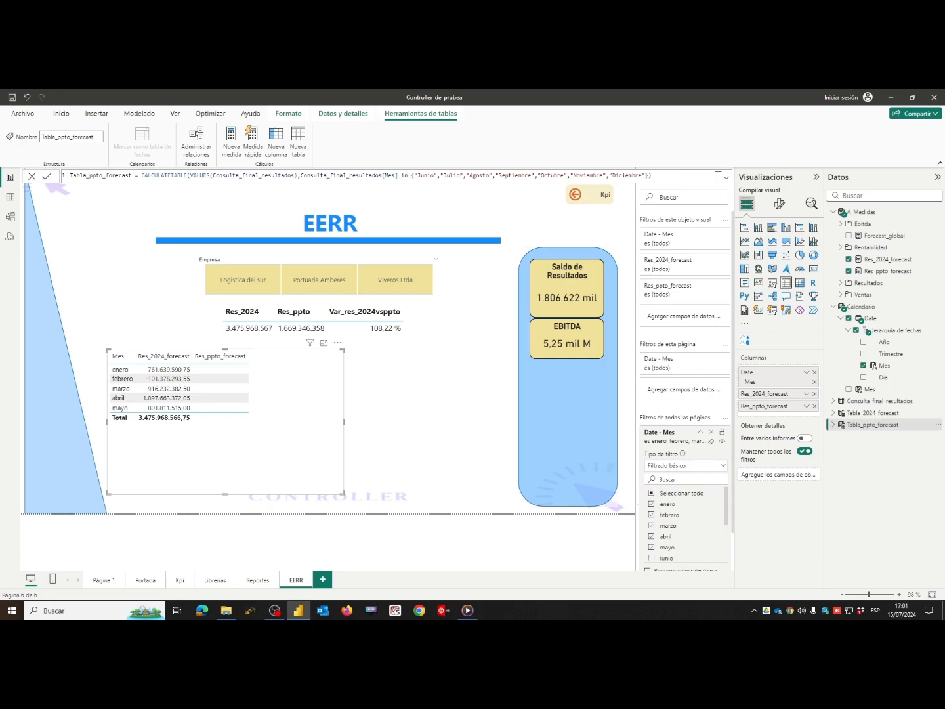
pyautogui.scroll(-1, 681, 482)
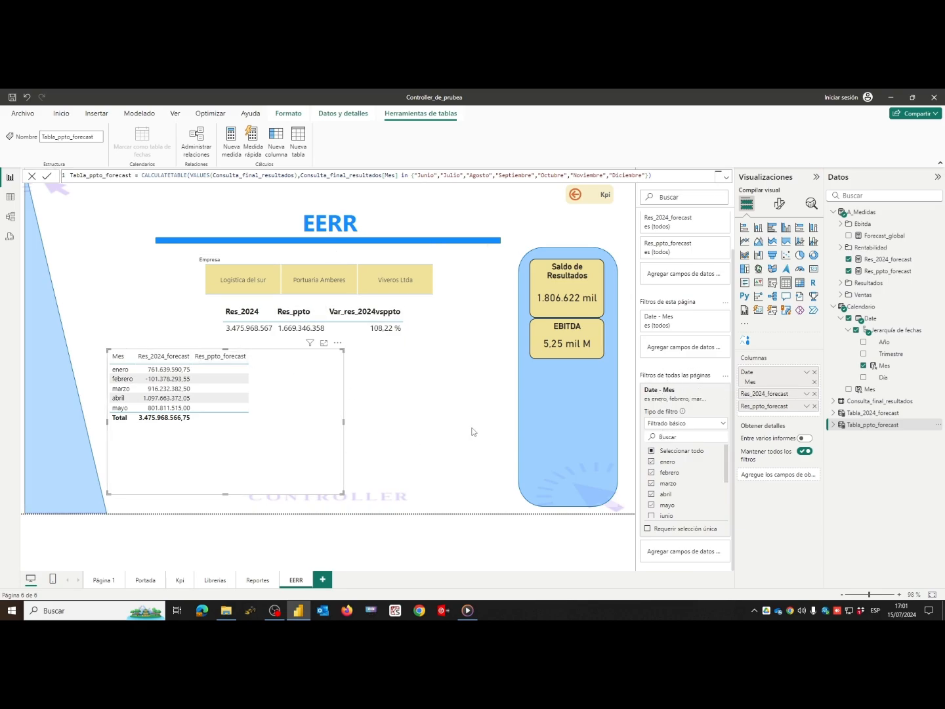
pyautogui.click(497, 445)
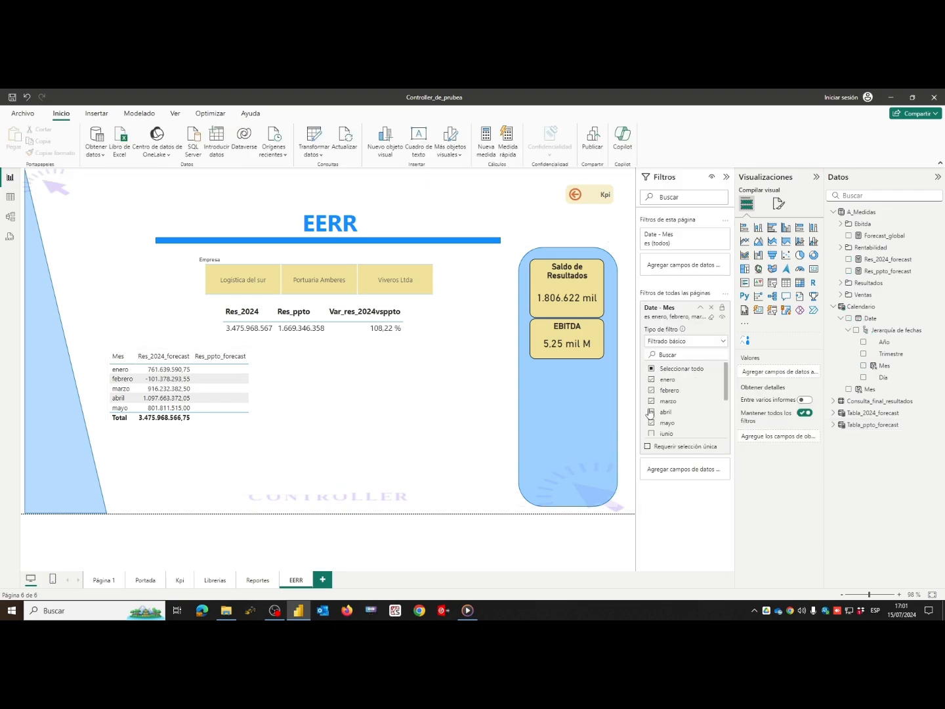
pyautogui.click(651, 370)
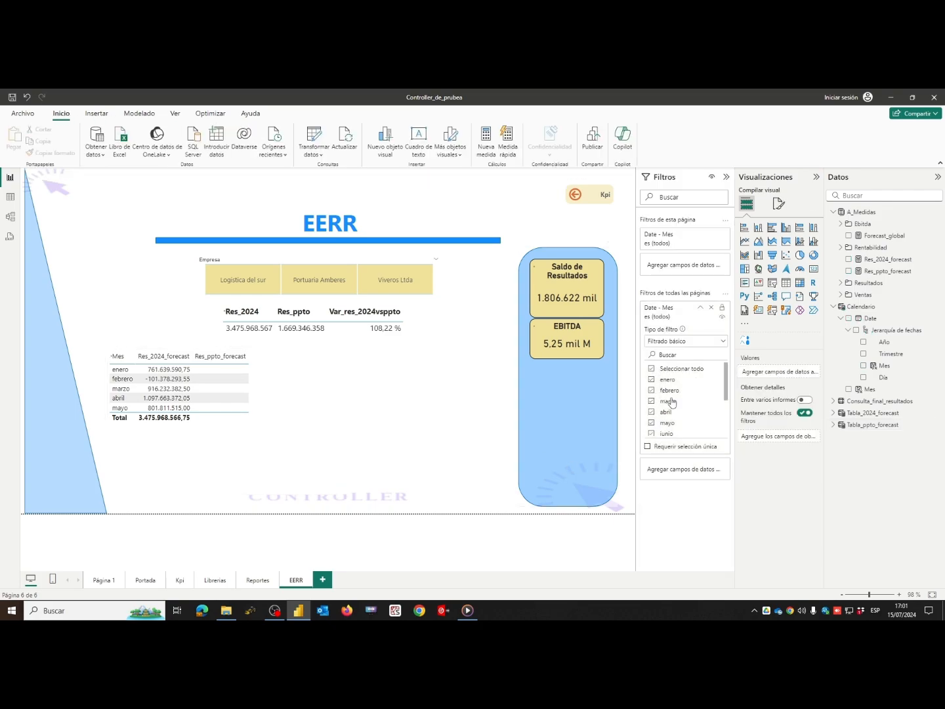
pyautogui.click(700, 308)
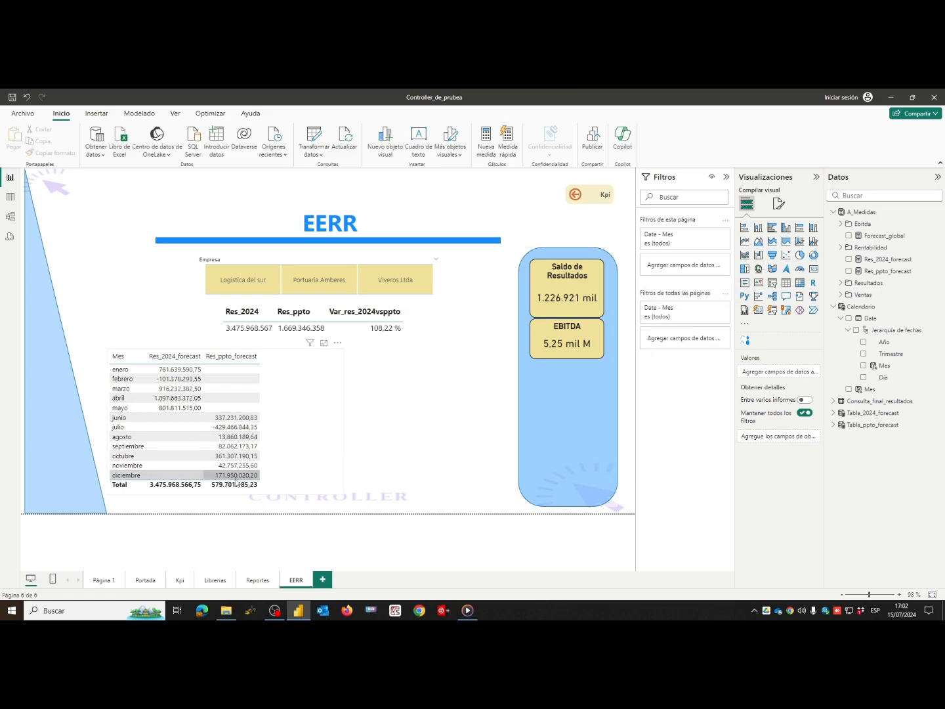
# - Add Forecast_global to the monthly table and centre the visual beneath the existing results table
pyautogui.click(334, 415)
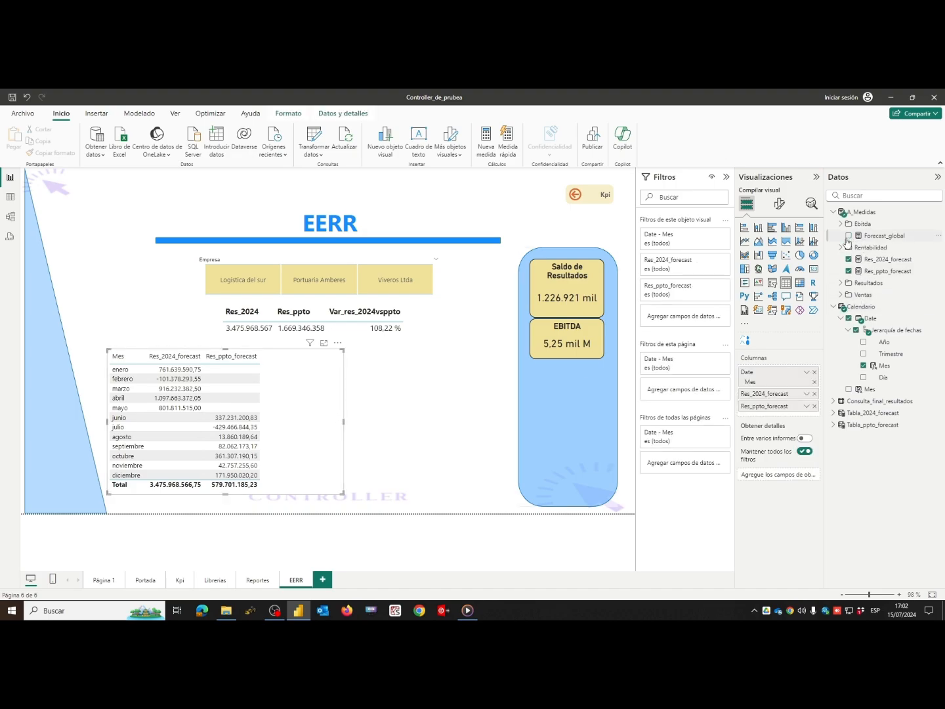
pyautogui.click(848, 236)
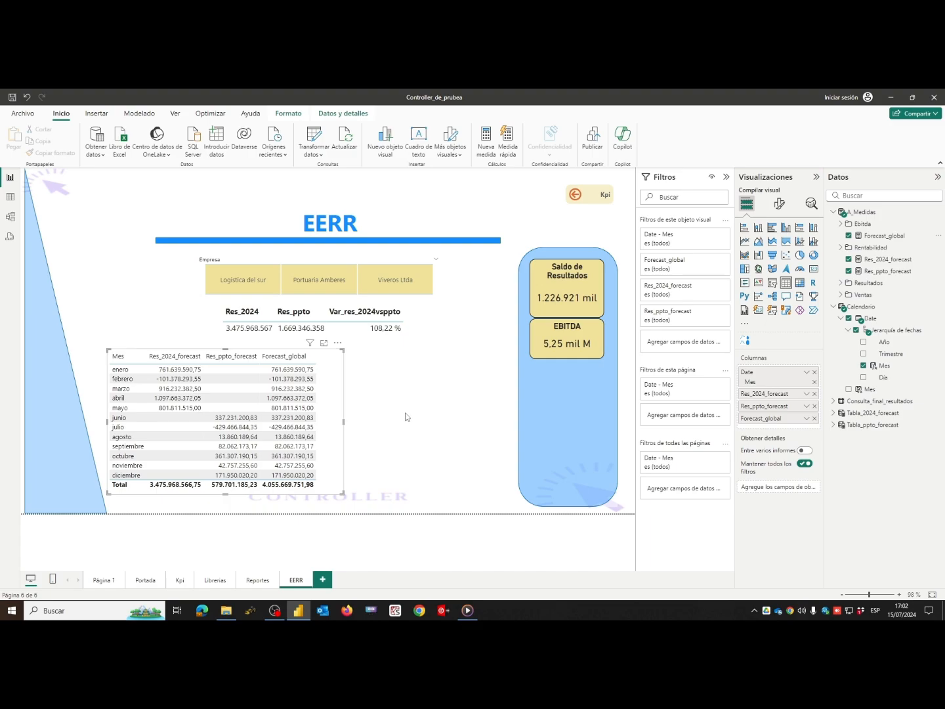
pyautogui.moveTo(334, 453); pyautogui.dragTo(382, 449)
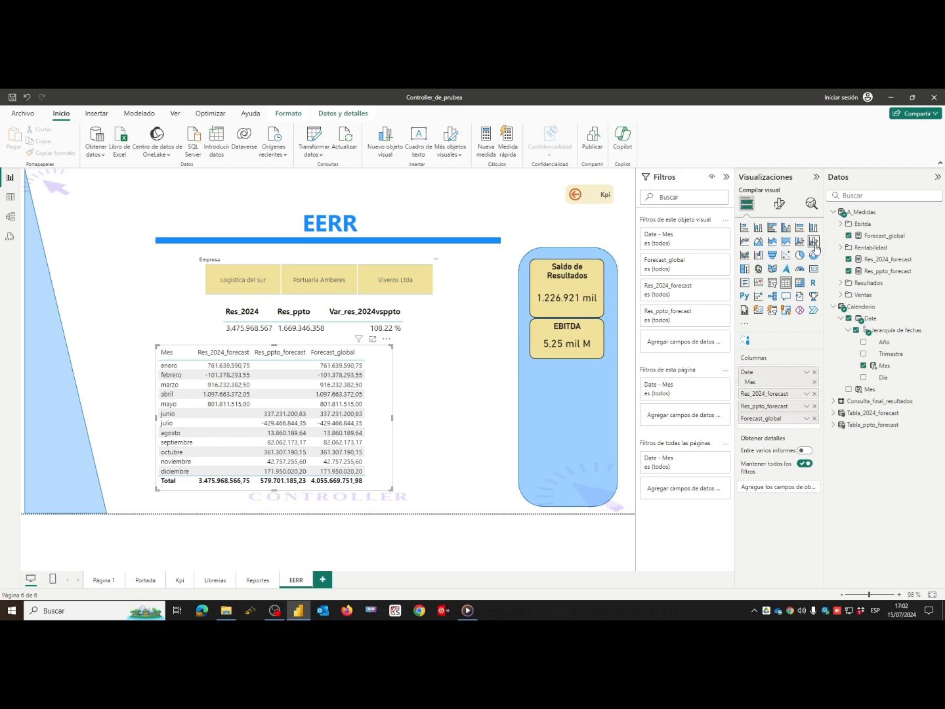
# - Convert the monthly table to a compact line chart with Forecast_global first on the Y axis and Res_ppto_forecast removed
pyautogui.click(744, 240)
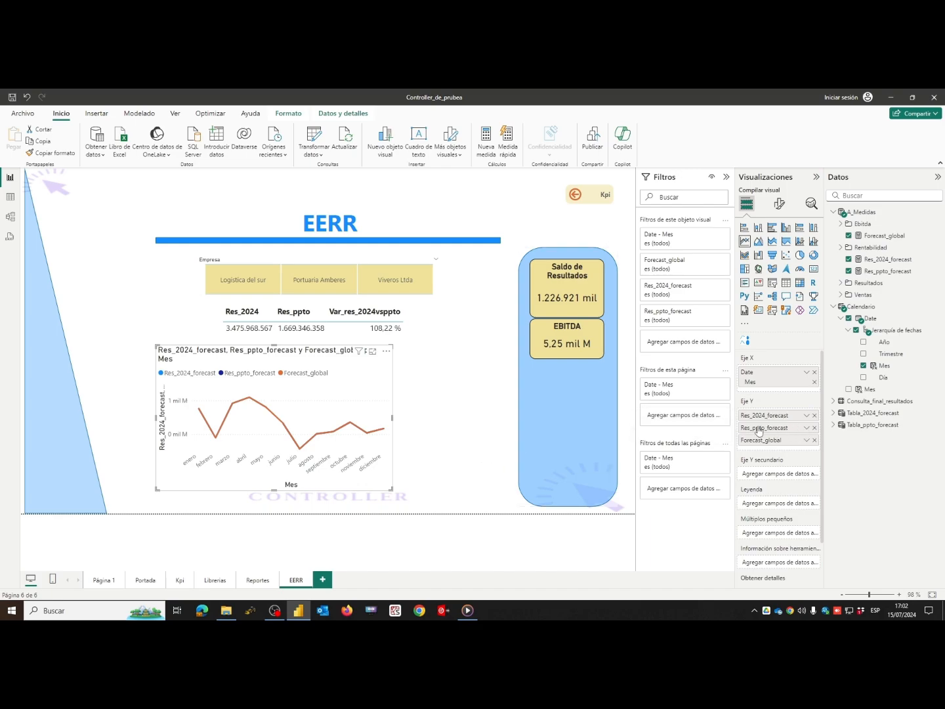
pyautogui.moveTo(748, 441); pyautogui.dragTo(777, 417)
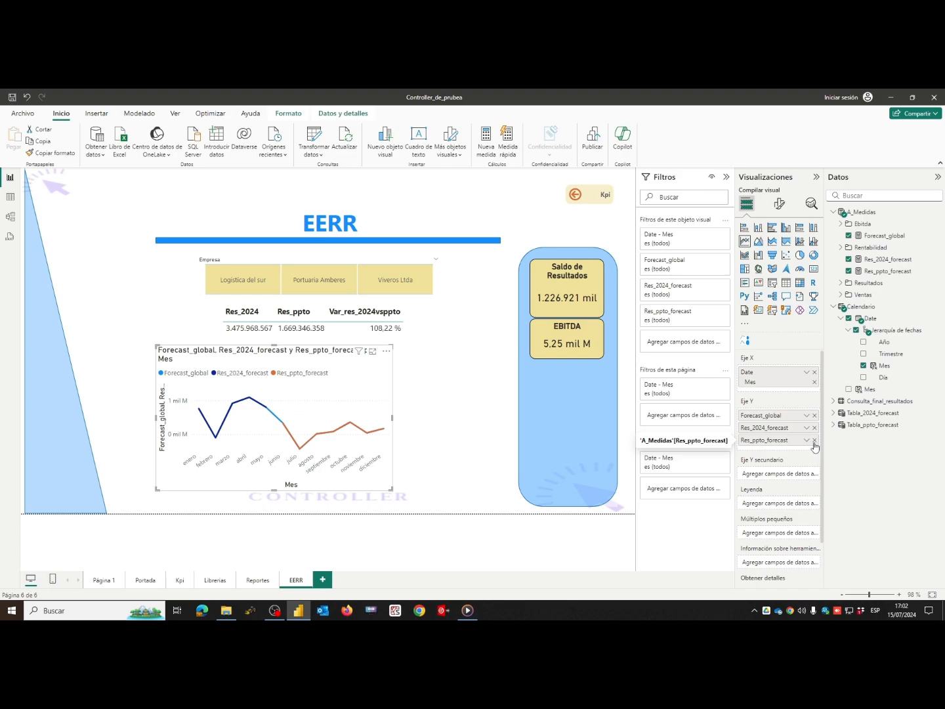
pyautogui.click(814, 441)
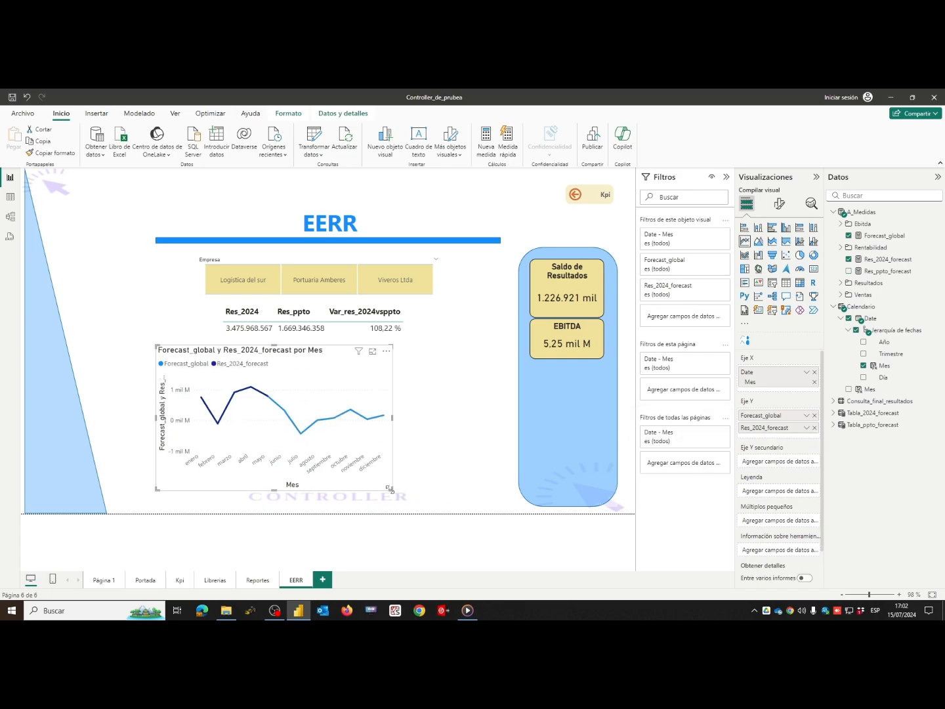
pyautogui.moveTo(391, 489); pyautogui.dragTo(406, 447)
pyautogui.moveTo(356, 370); pyautogui.dragTo(343, 399)
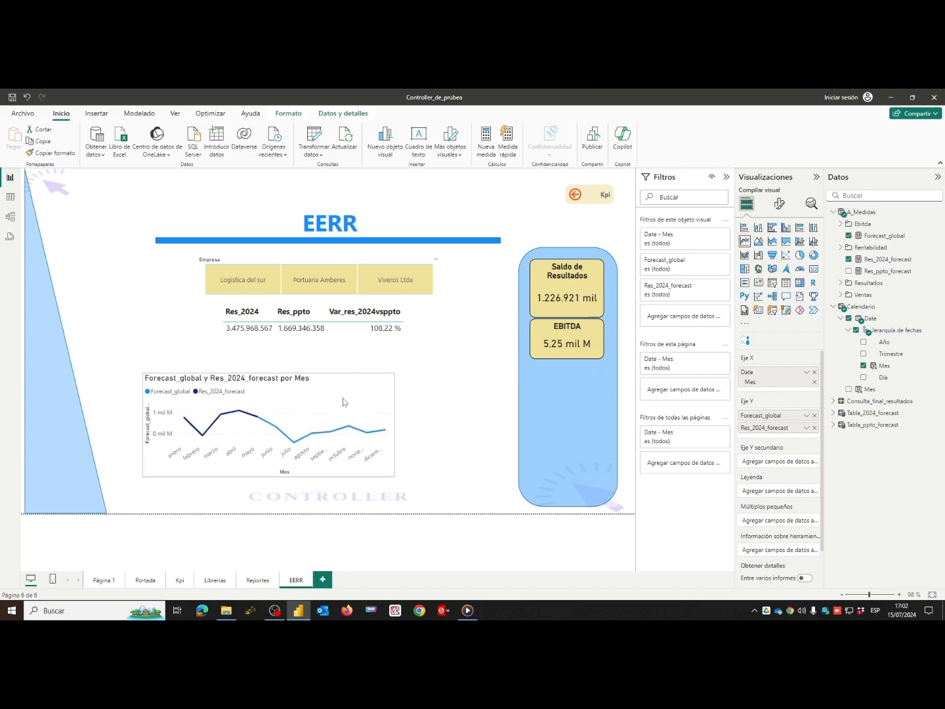
# - Set the line style of the chart's Forecast_global series to Guiones
pyautogui.click(778, 205)
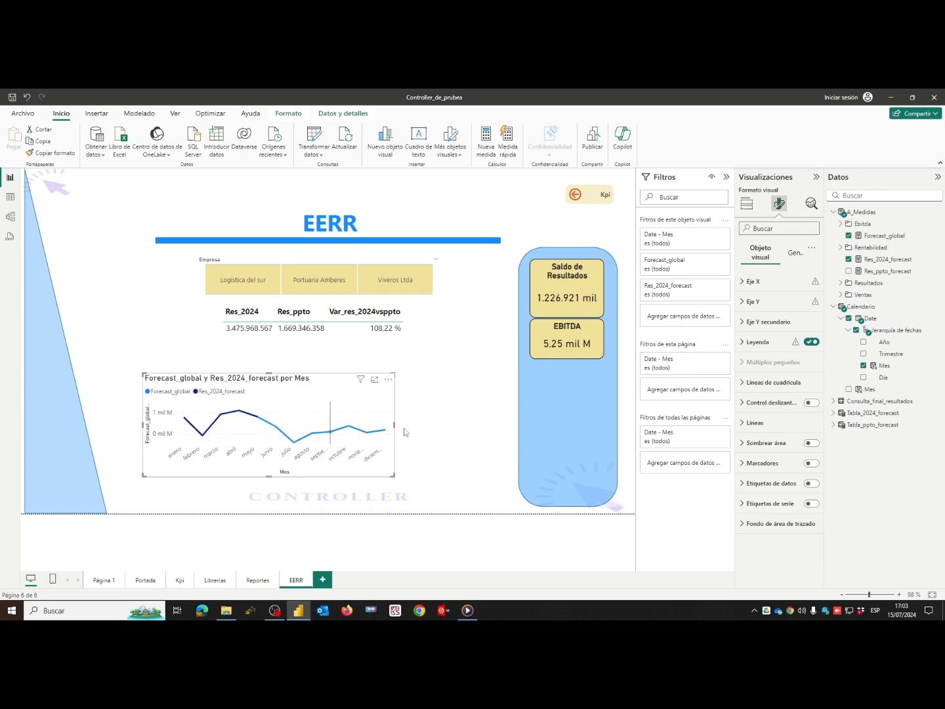
pyautogui.click(745, 425)
pyautogui.scroll(-3, 772, 416)
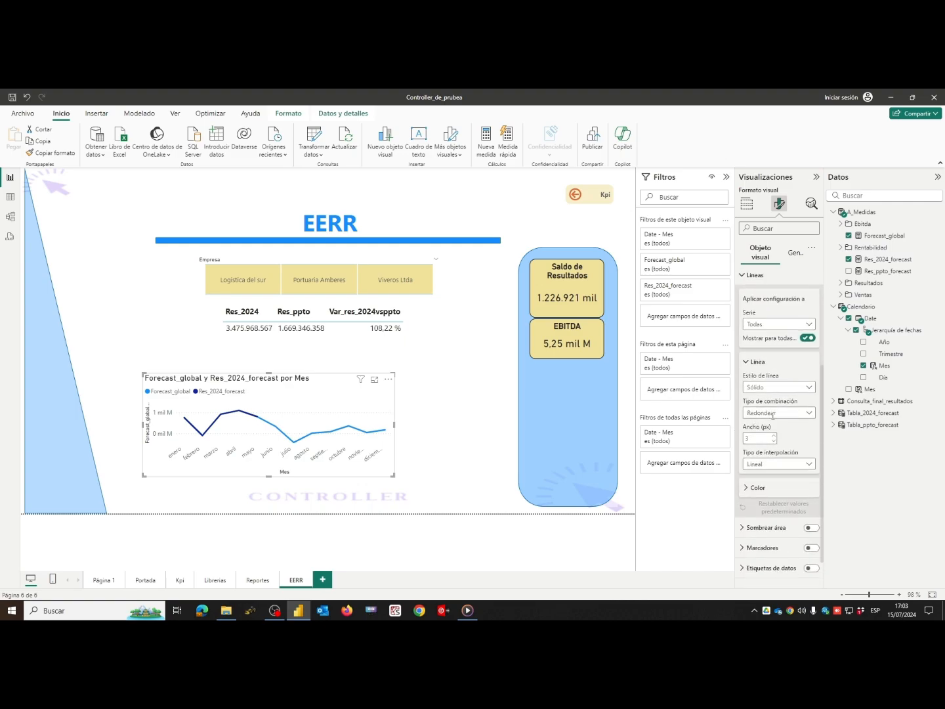
pyautogui.click(773, 331)
pyautogui.click(772, 347)
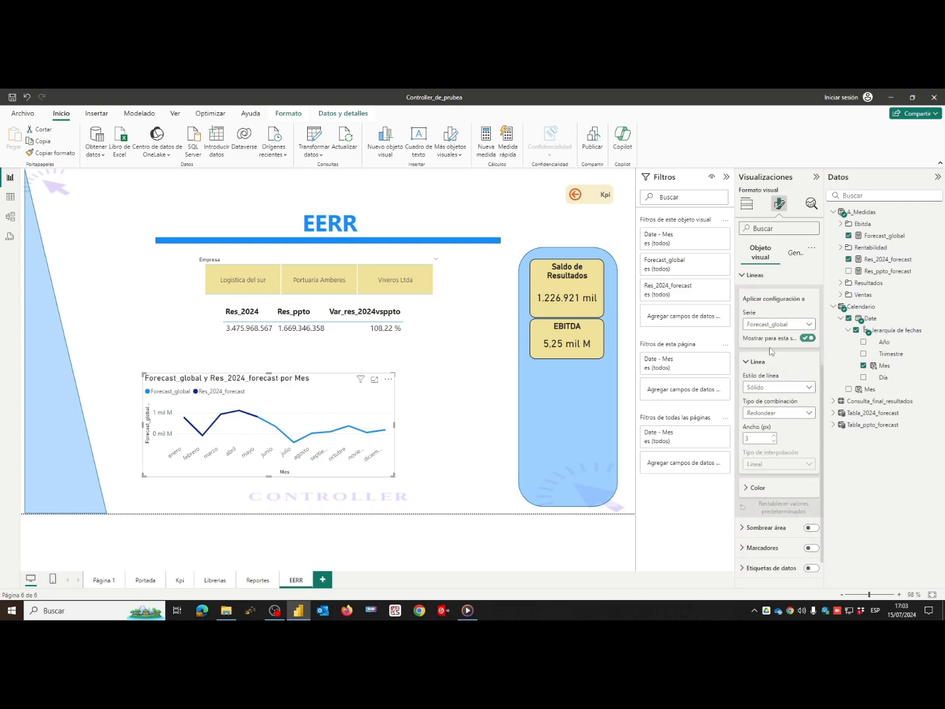
pyautogui.click(782, 387)
pyautogui.click(773, 413)
# - Colour the Forecast_global line dark yellow and collapse the line settings
pyautogui.scroll(-2, 773, 464)
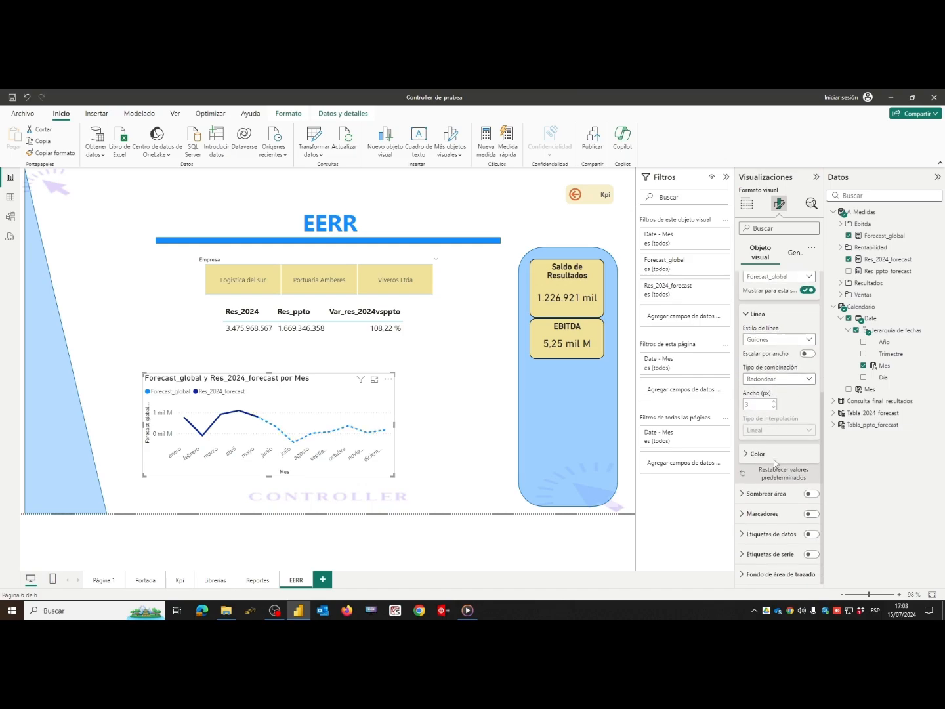
pyautogui.click(750, 459)
pyautogui.click(759, 481)
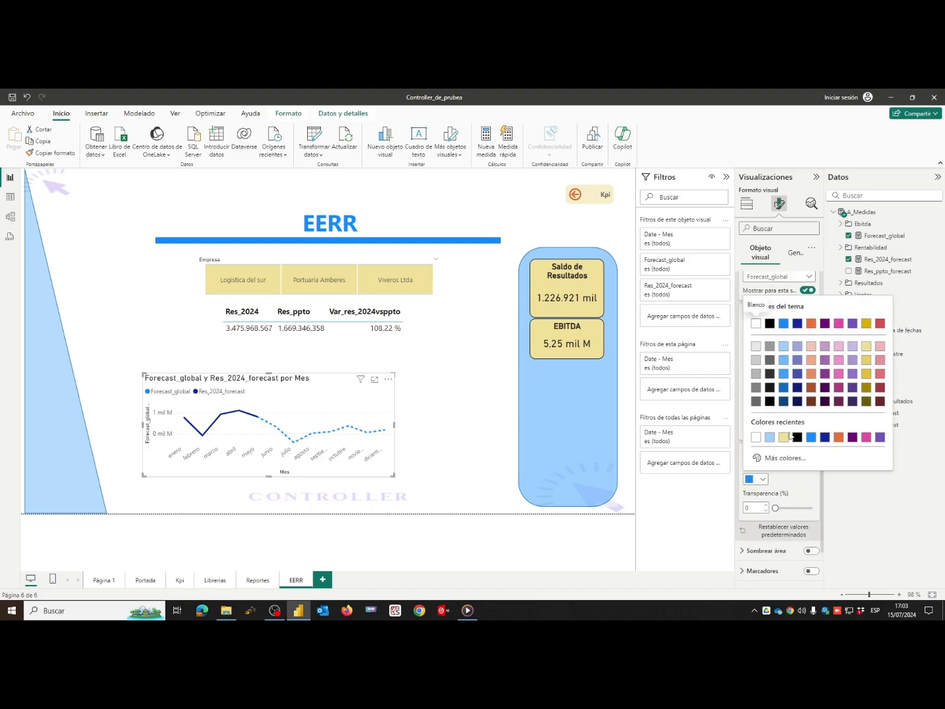
pyautogui.click(783, 443)
pyautogui.click(756, 480)
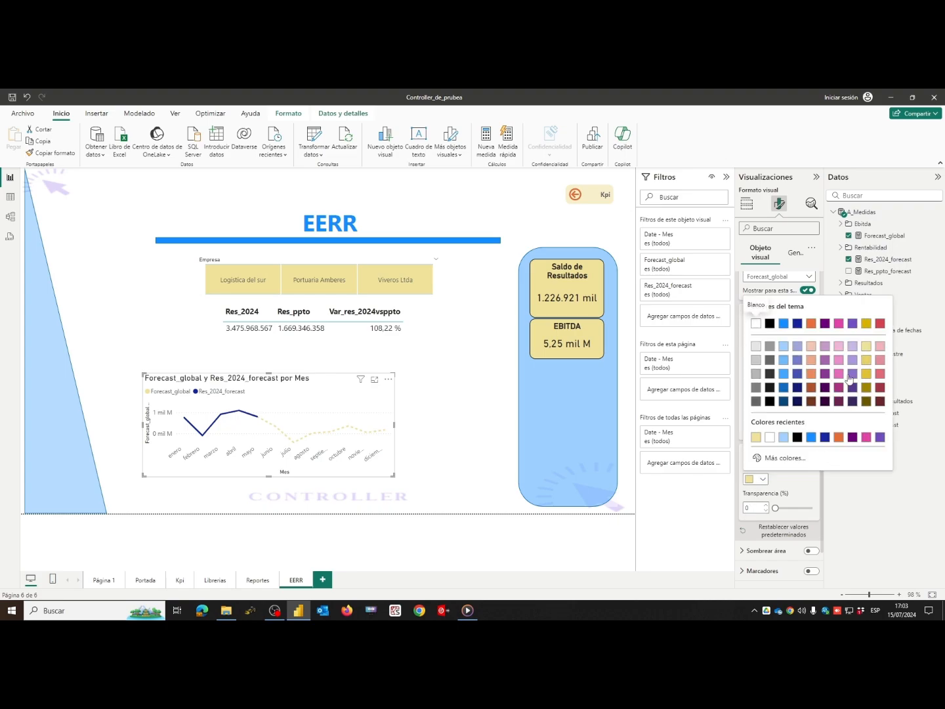
pyautogui.click(866, 389)
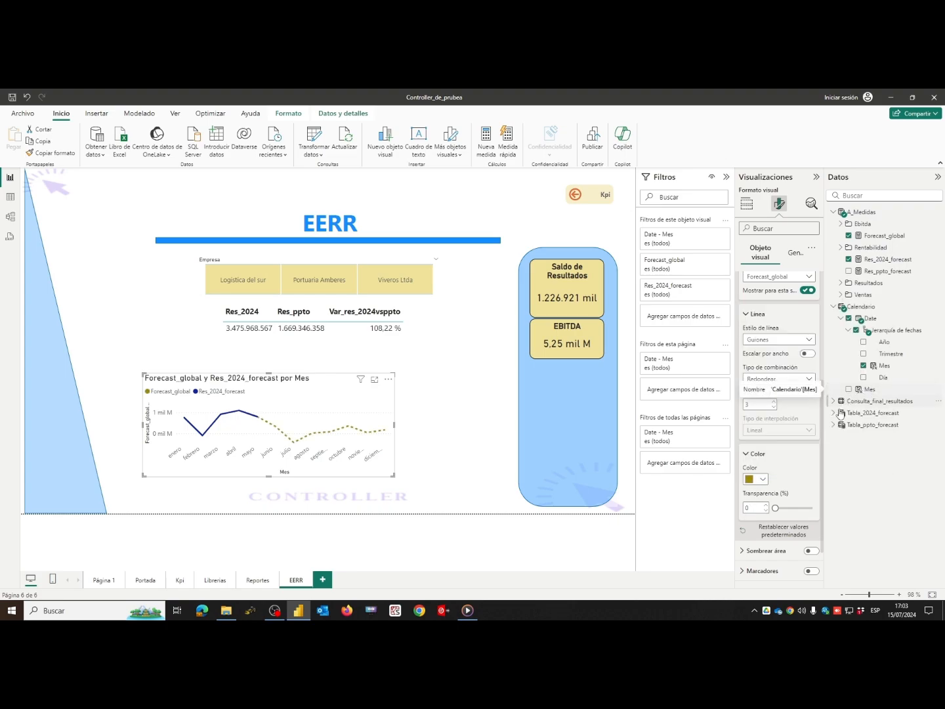
pyautogui.scroll(-2, 776, 473)
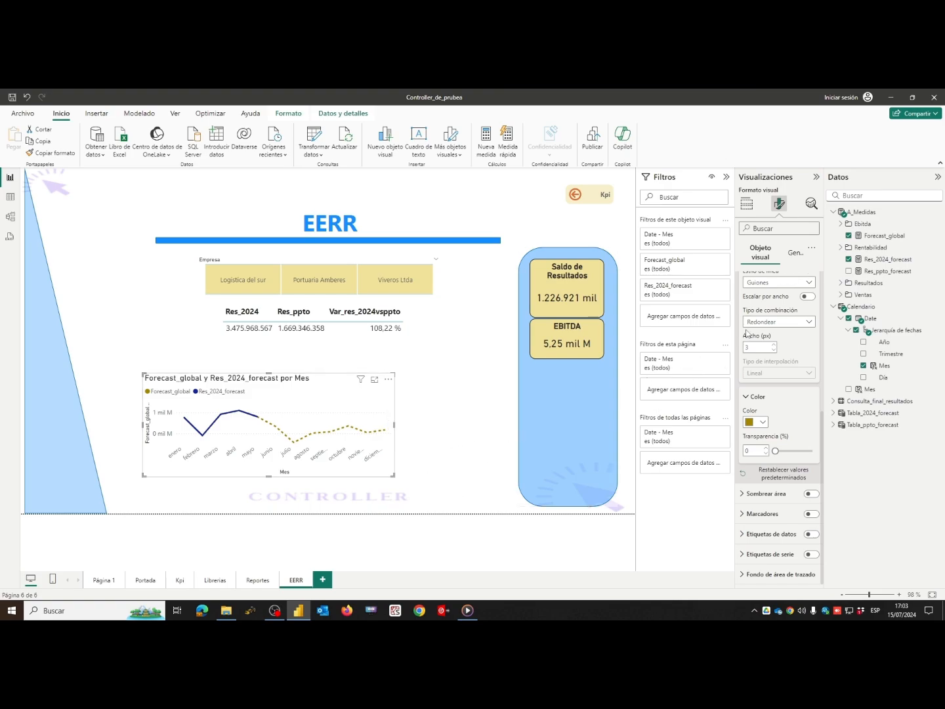
pyautogui.scroll(8, 742, 428)
pyautogui.click(745, 423)
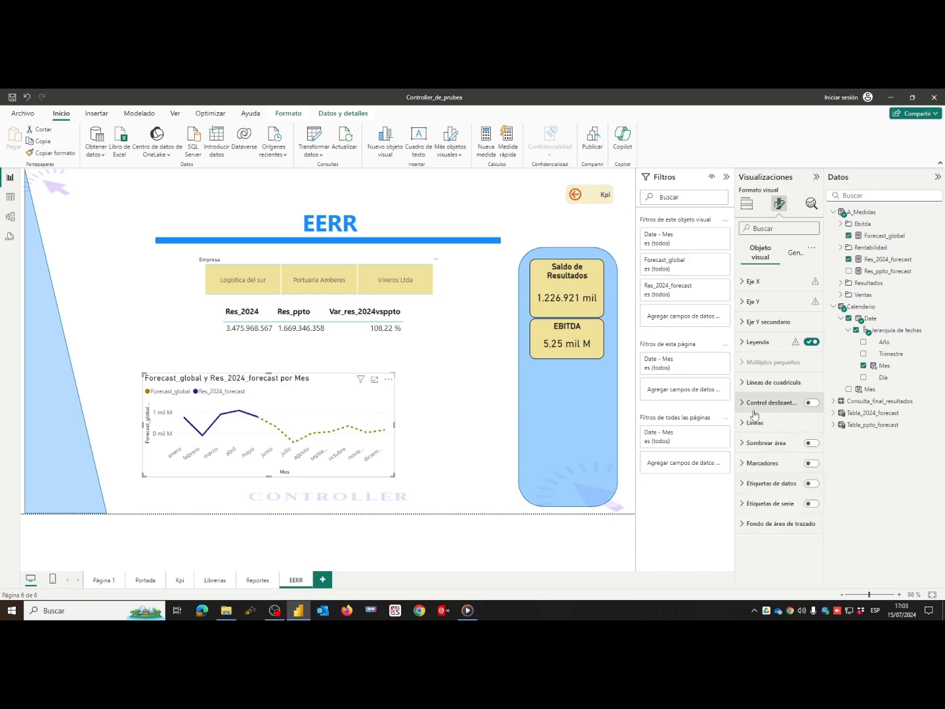
# - Turn on data labels for the line chart and enlarge the chart to give them more room
pyautogui.click(813, 484)
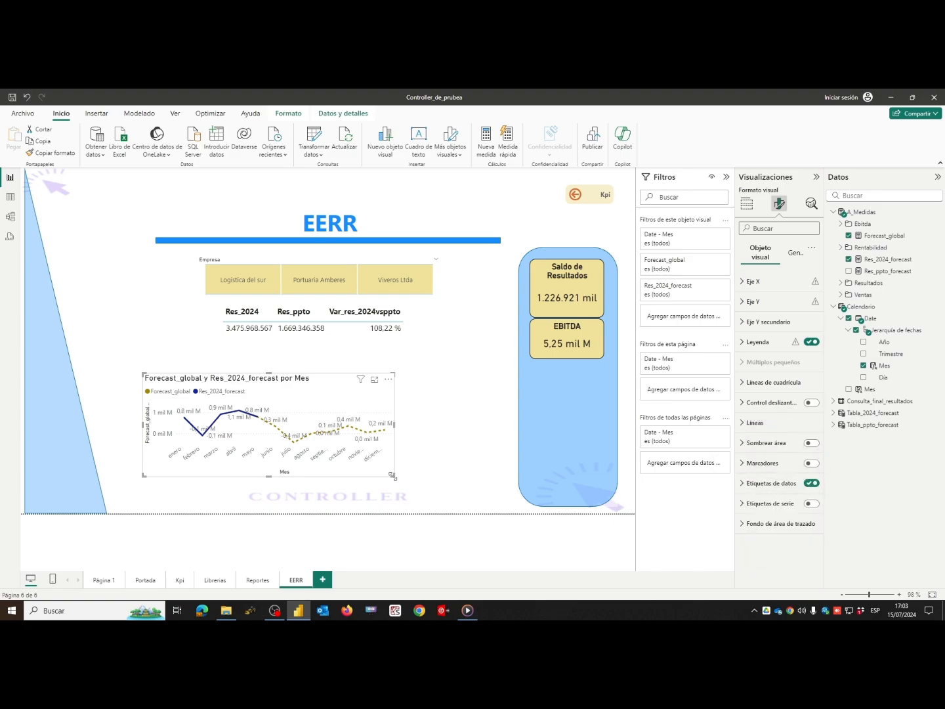
pyautogui.moveTo(393, 477); pyautogui.dragTo(438, 493)
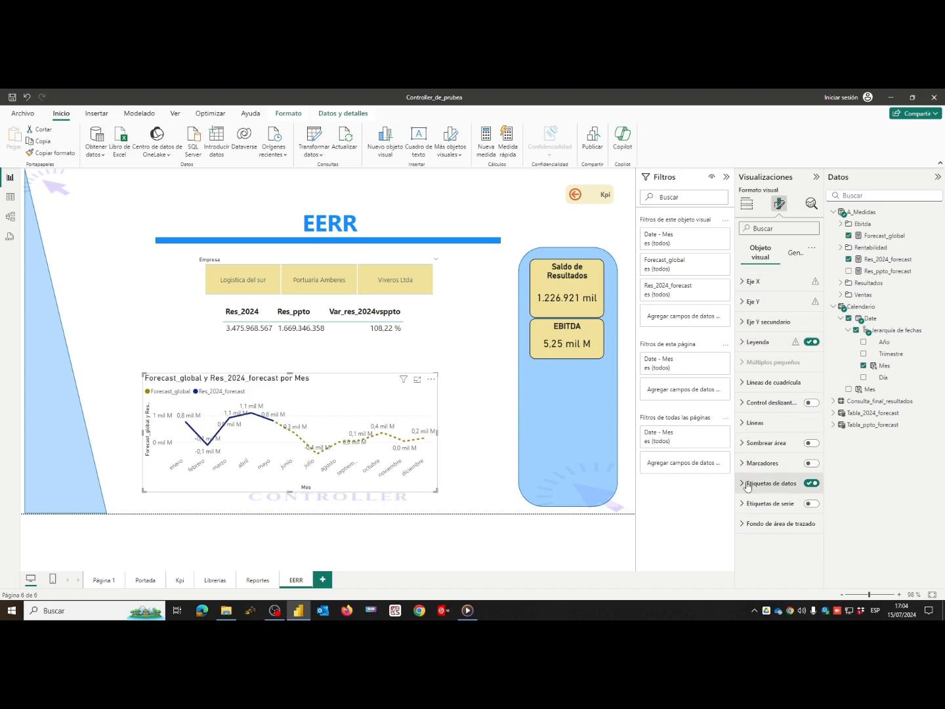
# - Set the value colour of the Res_2024_forecast data labels to white and collapse the data label settings
pyautogui.click(768, 483)
pyautogui.scroll(-5, 800, 320)
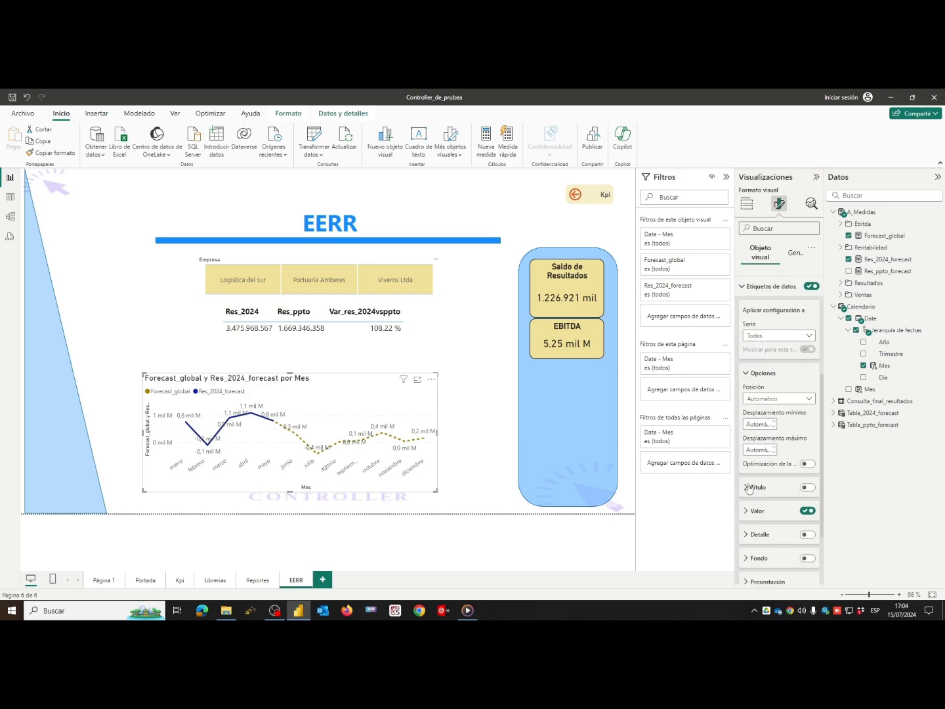
pyautogui.scroll(2, 774, 324)
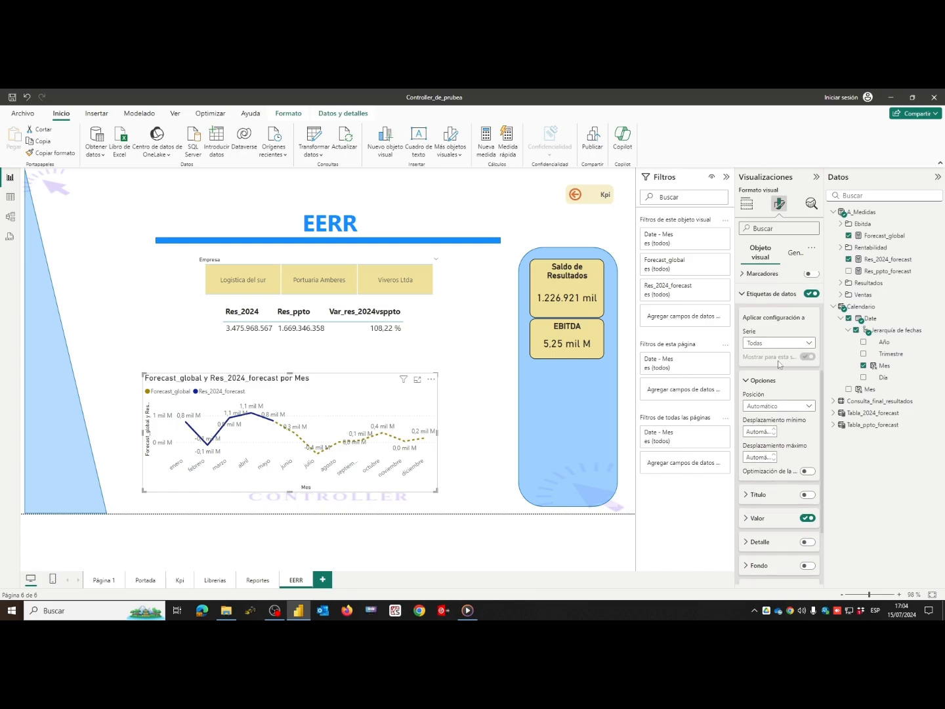
pyautogui.click(762, 345)
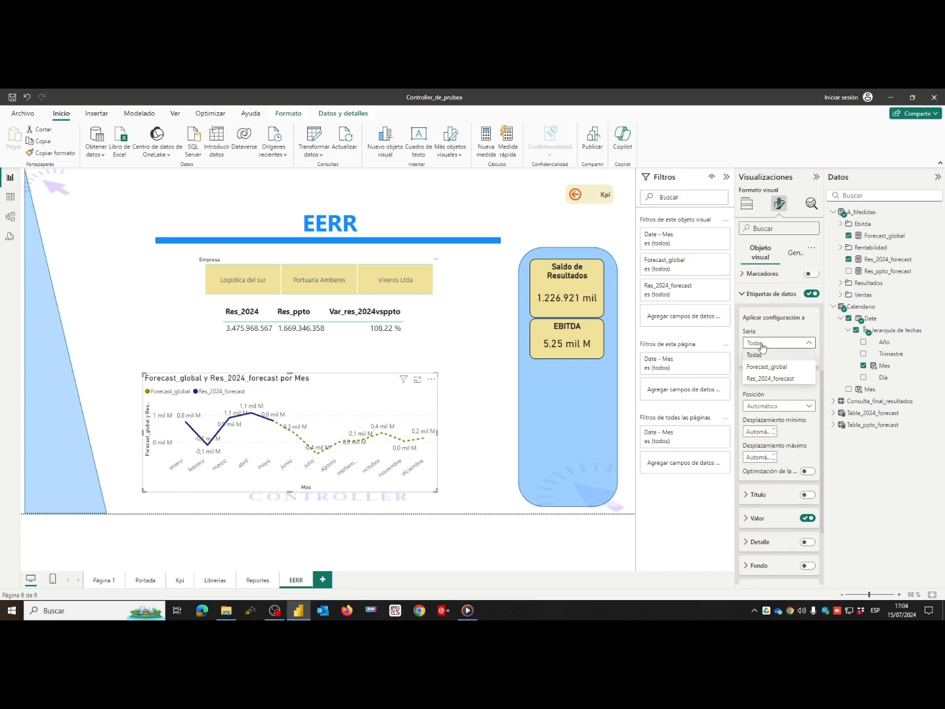
pyautogui.click(758, 380)
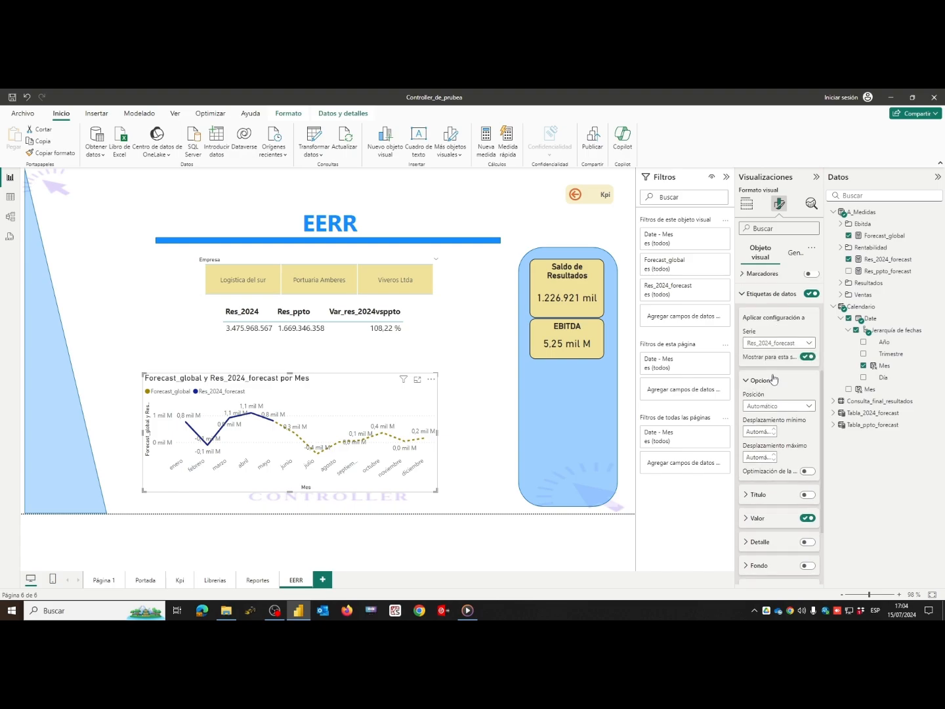
pyautogui.scroll(-3, 771, 444)
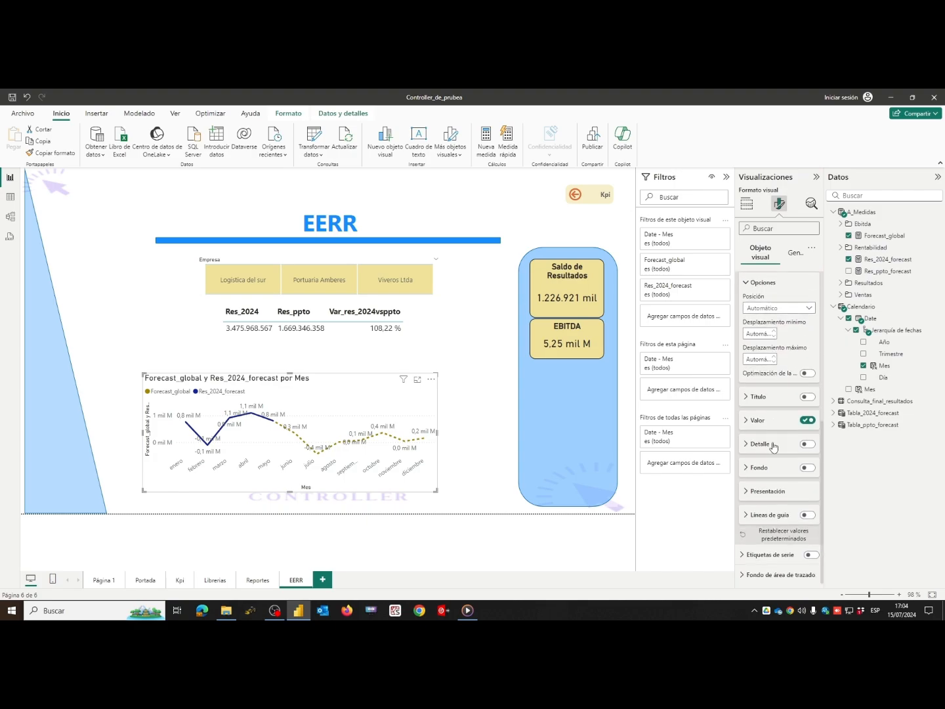
pyautogui.click(748, 420)
pyautogui.scroll(-2, 754, 426)
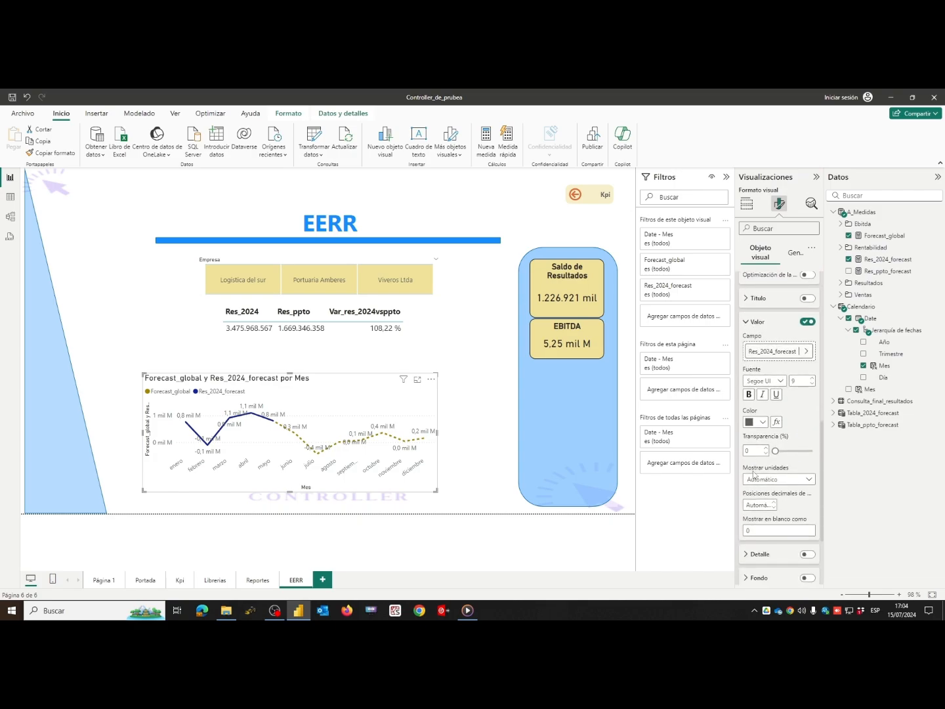
pyautogui.click(763, 422)
pyautogui.click(783, 381)
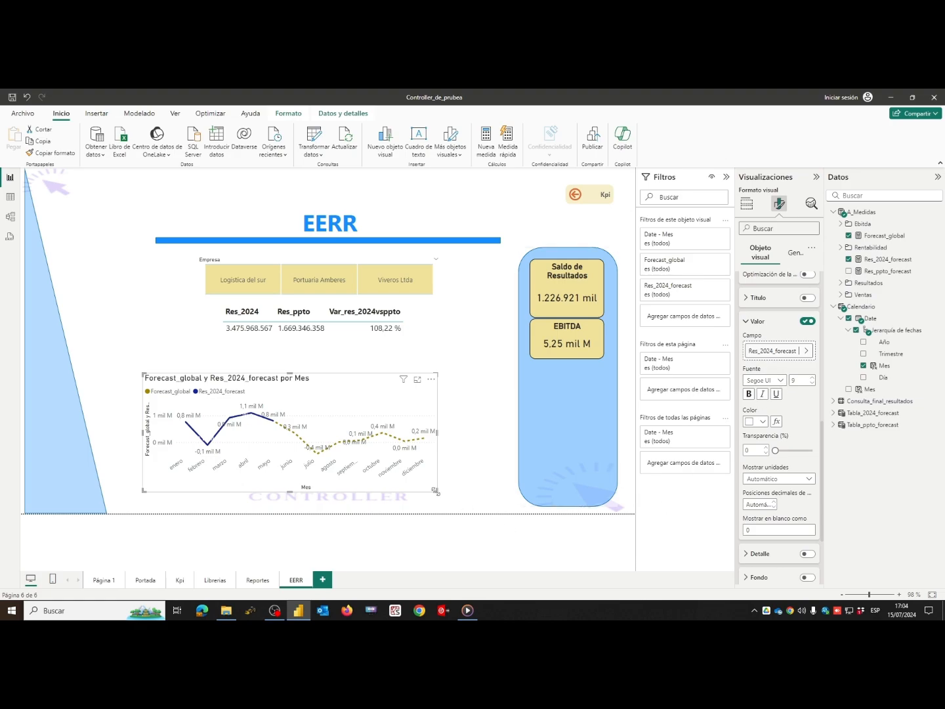
pyautogui.scroll(5, 778, 361)
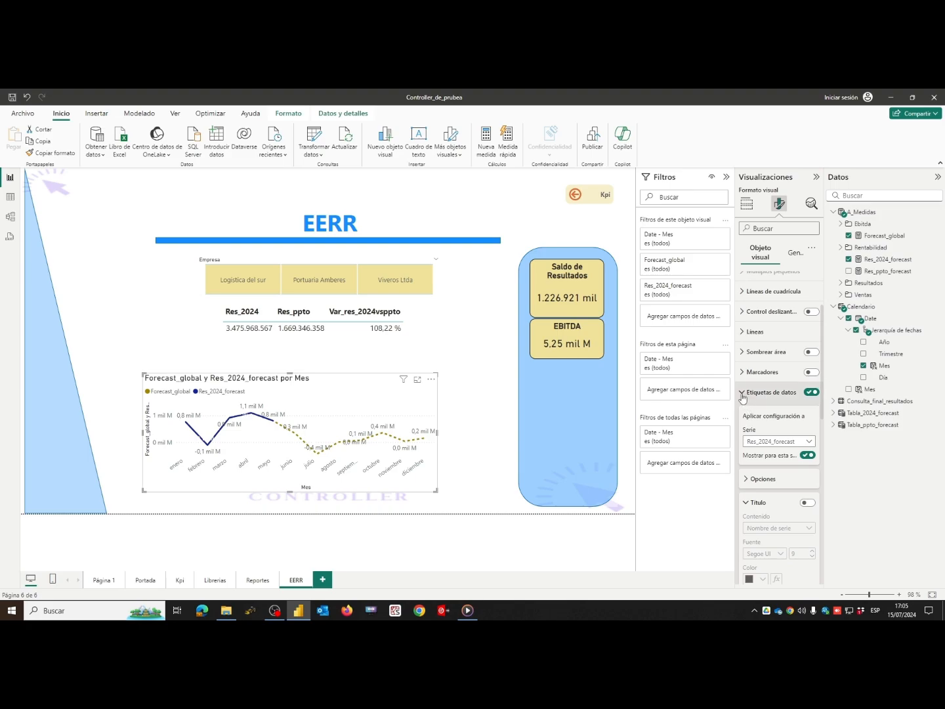
pyautogui.click(742, 393)
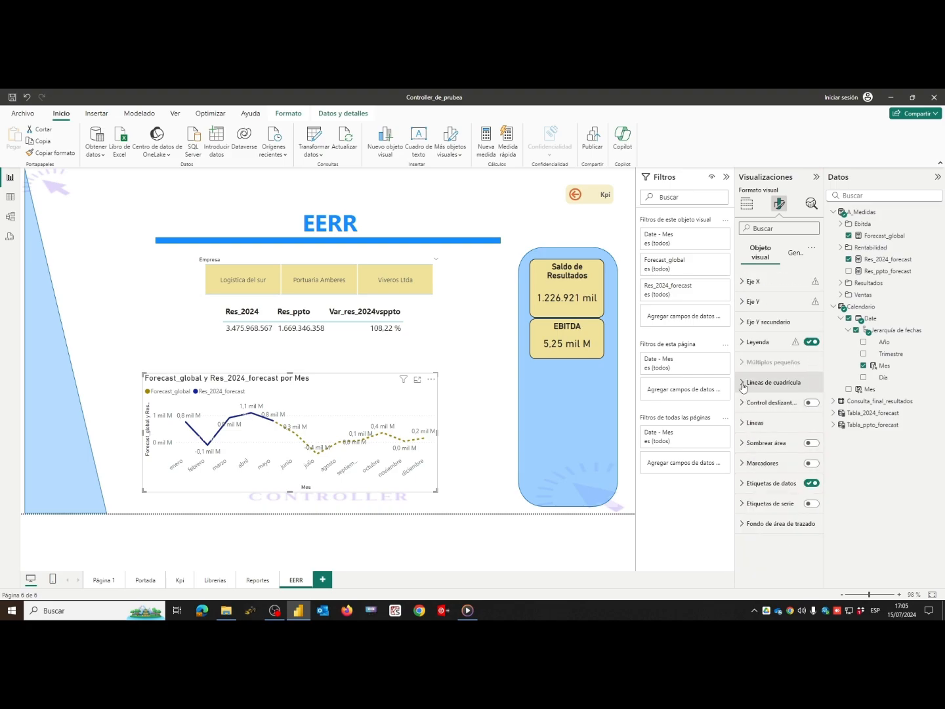
# - Show the Forecast_global data label values in Millones
pyautogui.click(742, 484)
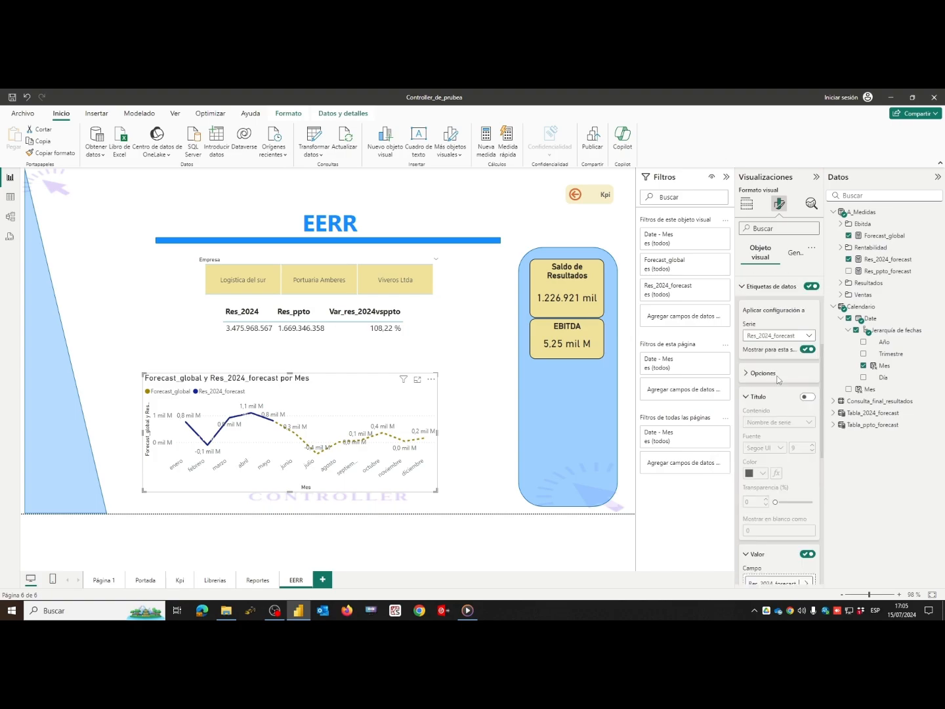
pyautogui.click(773, 338)
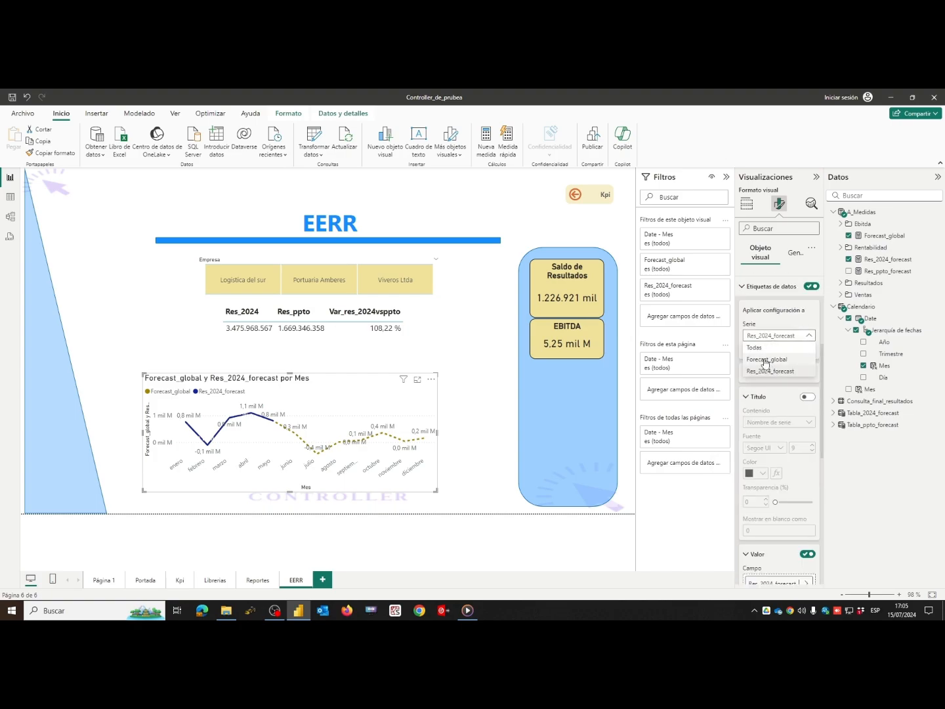
pyautogui.click(765, 360)
pyautogui.click(766, 403)
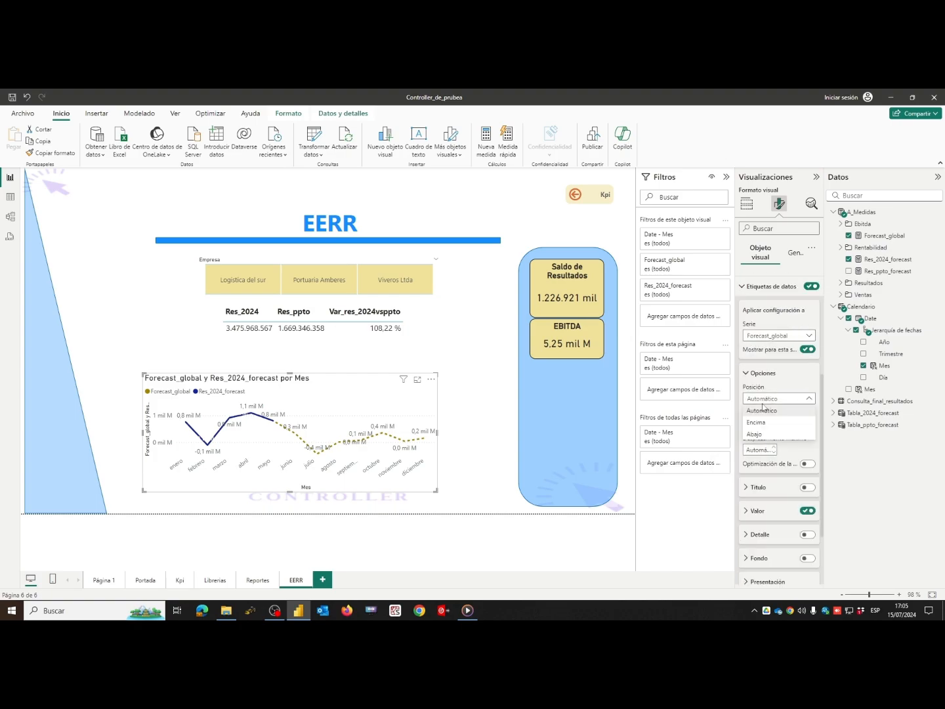
pyautogui.click(792, 382)
pyautogui.scroll(-2, 758, 474)
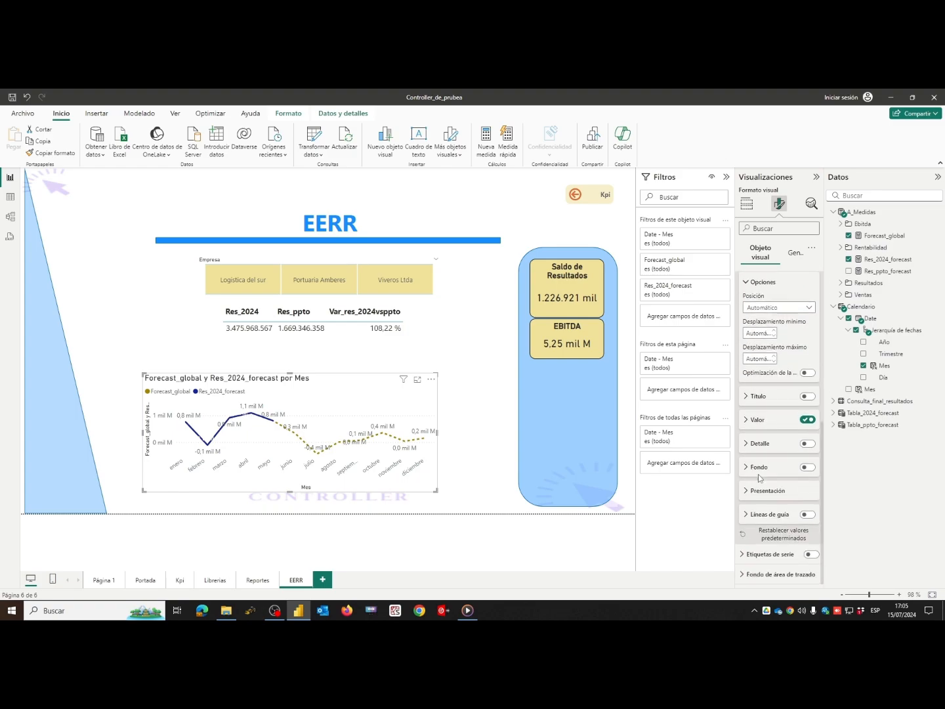
pyautogui.click(755, 419)
pyautogui.scroll(-5, 779, 466)
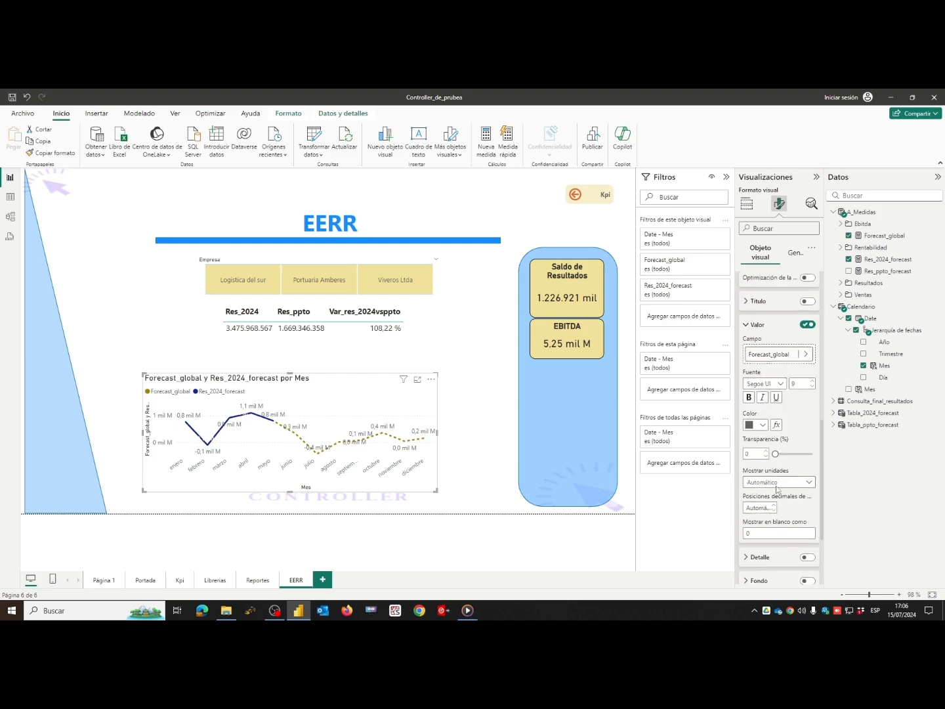
pyautogui.click(779, 381)
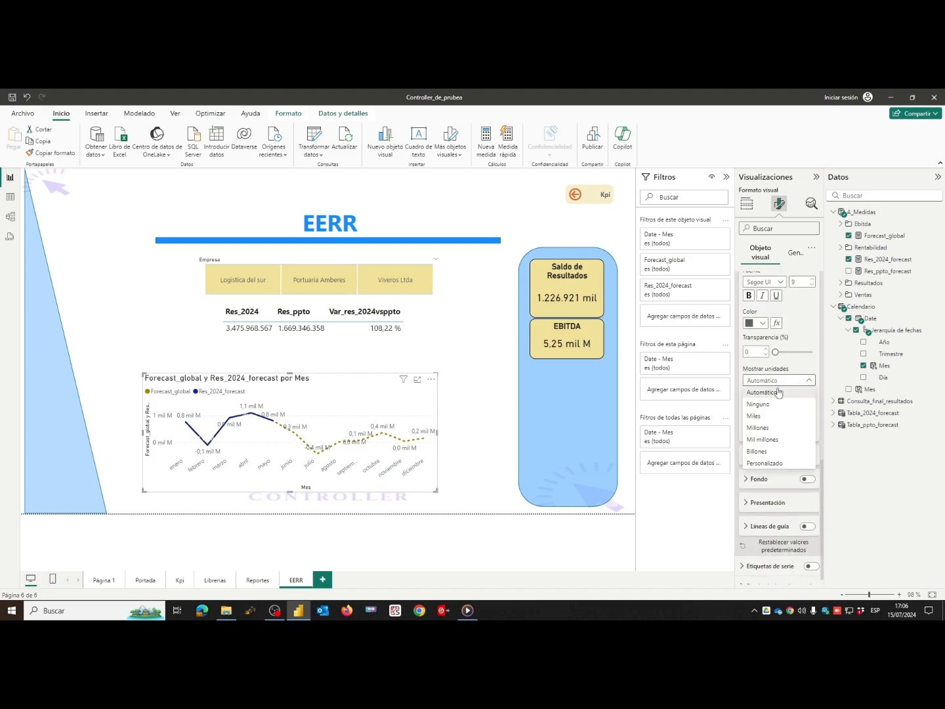
pyautogui.click(771, 427)
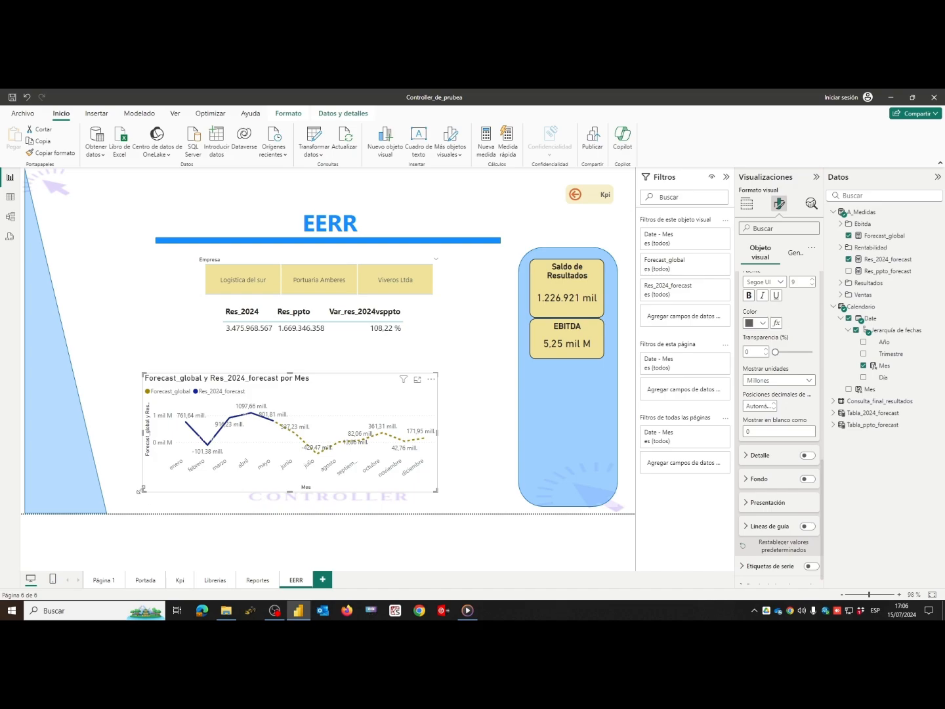
# - Enlarge the line chart and reposition it closer beneath the Res_2024 and Res_ppto summary table
pyautogui.moveTo(139, 490); pyautogui.dragTo(118, 469)
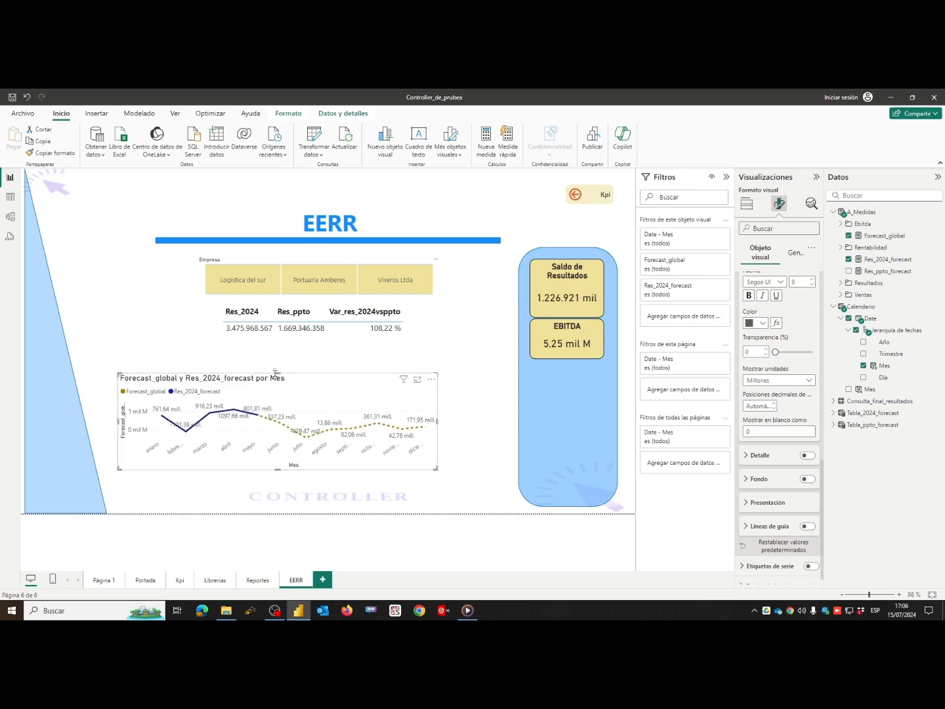
pyautogui.moveTo(286, 373); pyautogui.dragTo(286, 359)
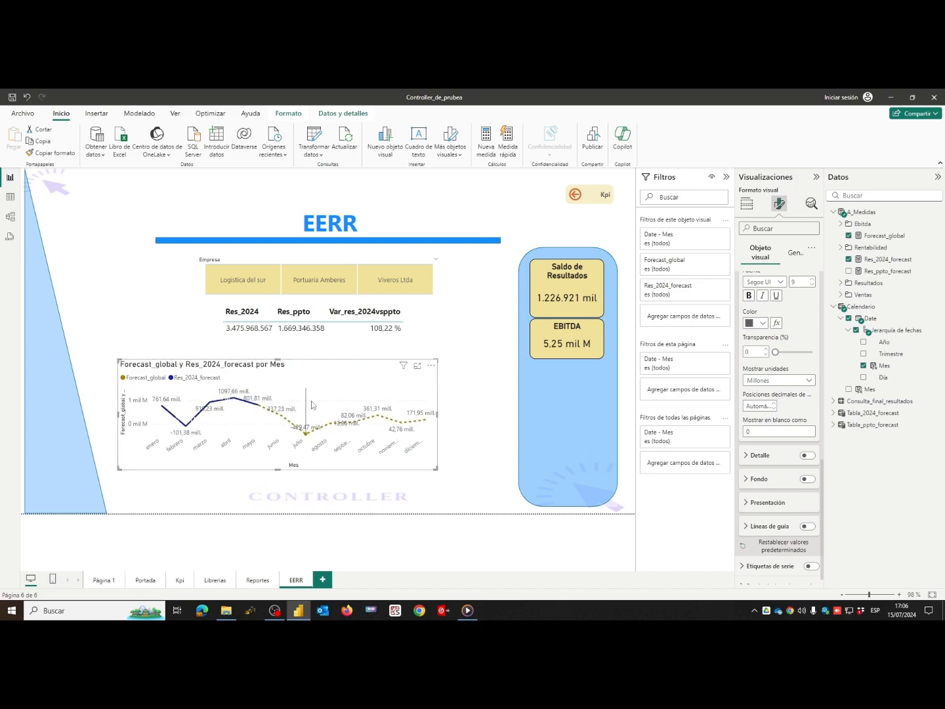
pyautogui.moveTo(278, 469); pyautogui.dragTo(281, 485)
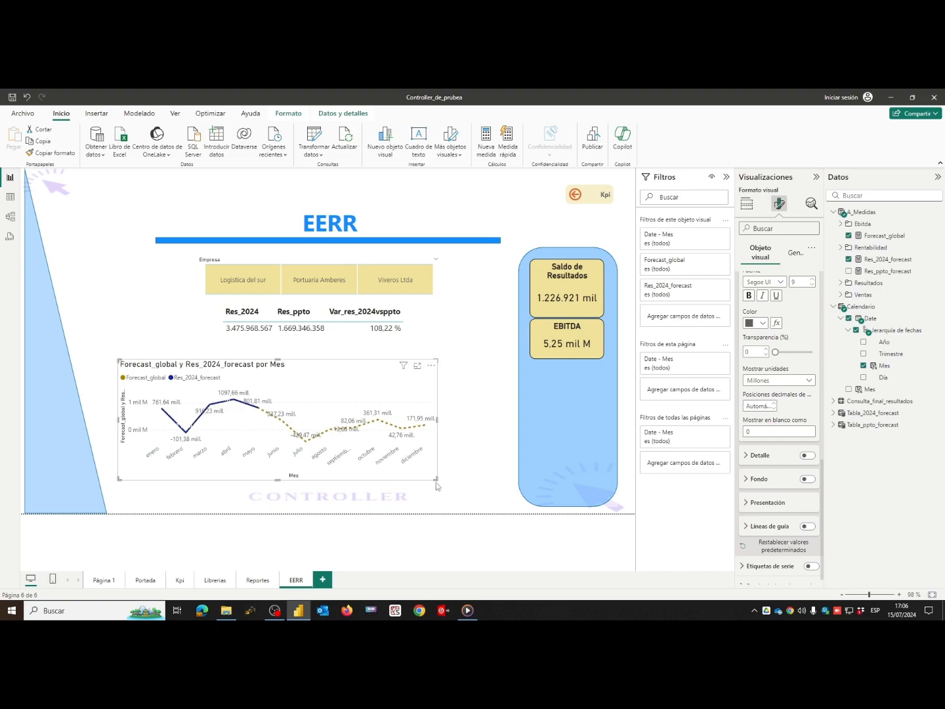
pyautogui.moveTo(438, 486)
pyautogui.mouseDown()
pyautogui.moveTo(437, 502)
pyautogui.moveTo(397, 499)
pyautogui.moveTo(430, 496)
pyautogui.mouseUp()
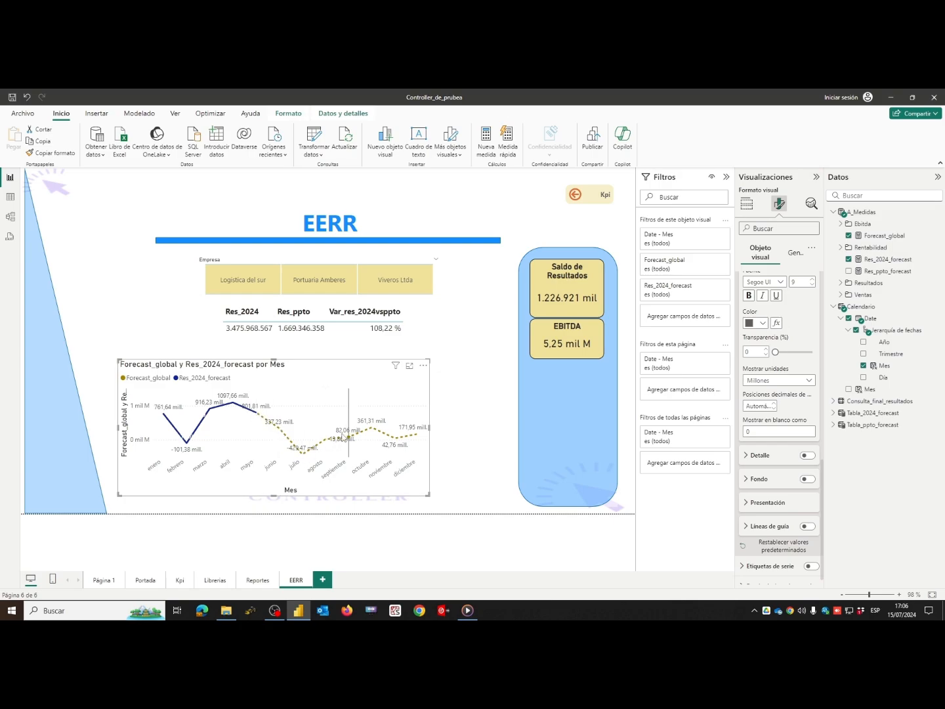
pyautogui.click(469, 432)
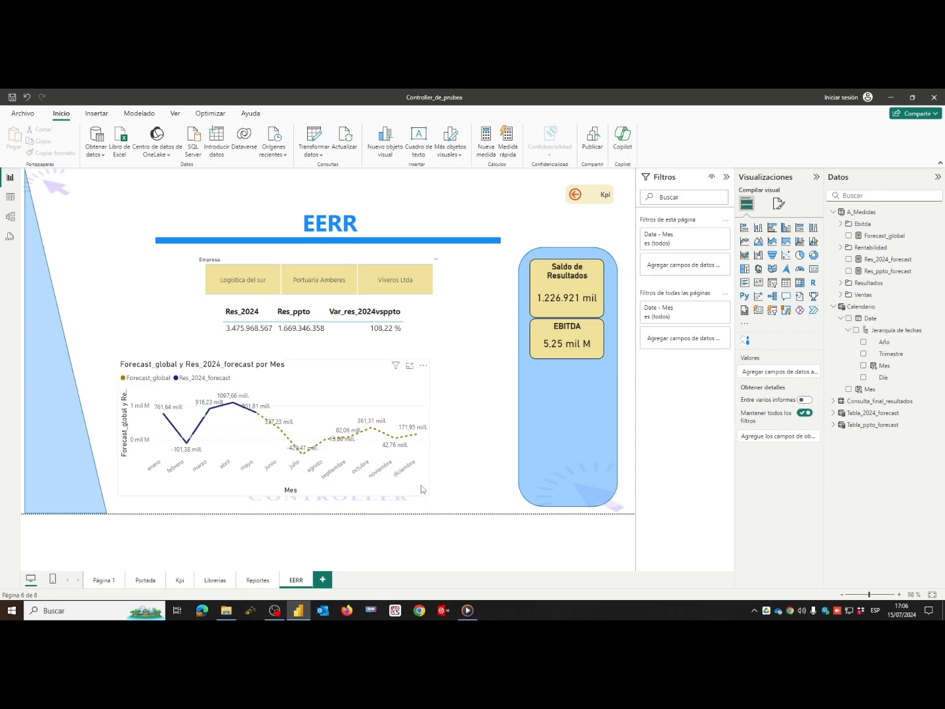
pyautogui.click(438, 480)
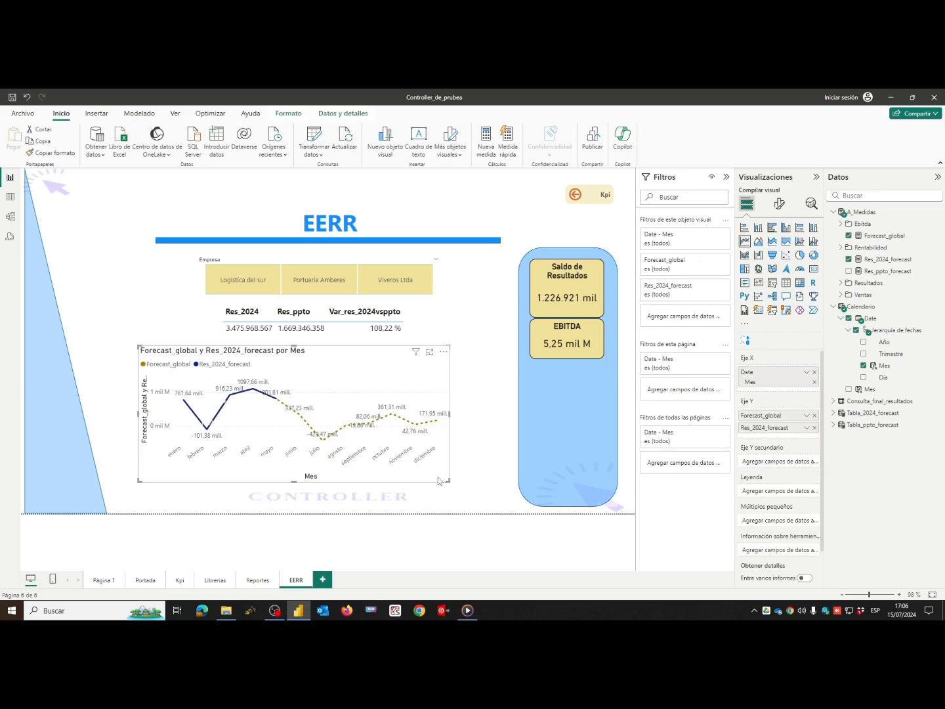
# - Open the line chart's general Efectos settings and shift the chart slightly right and down on the page
pyautogui.click(778, 204)
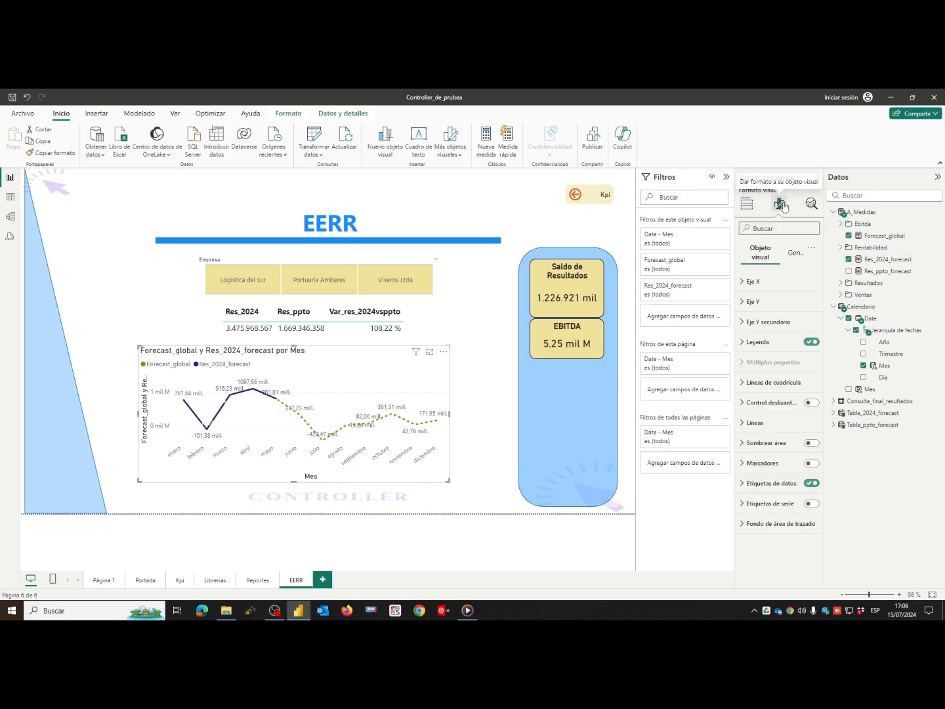
pyautogui.click(794, 254)
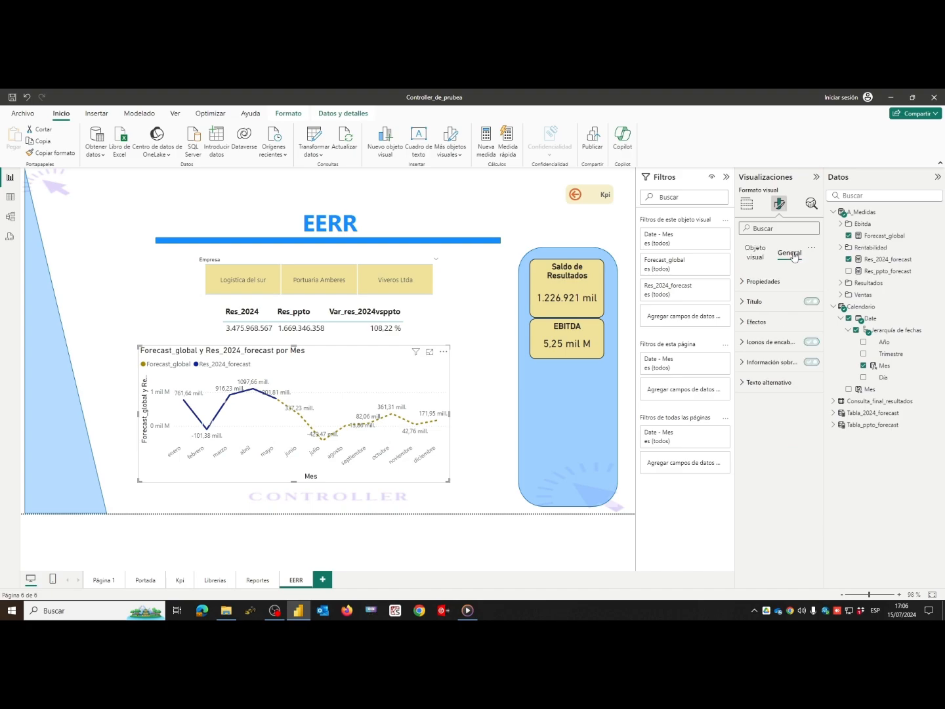
pyautogui.click(743, 323)
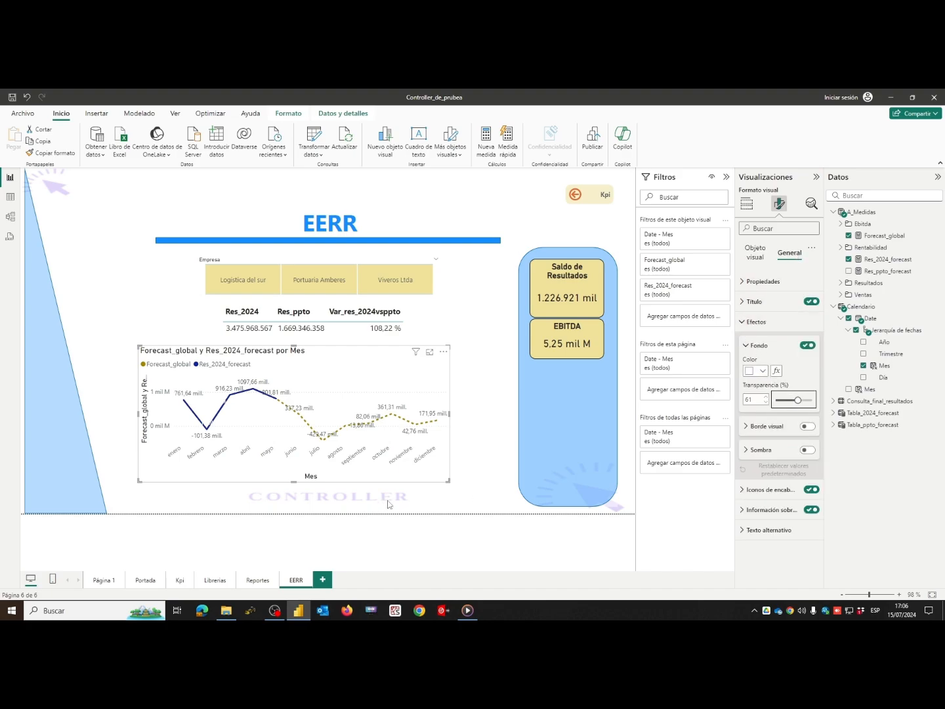
pyautogui.moveTo(328, 483); pyautogui.dragTo(387, 484)
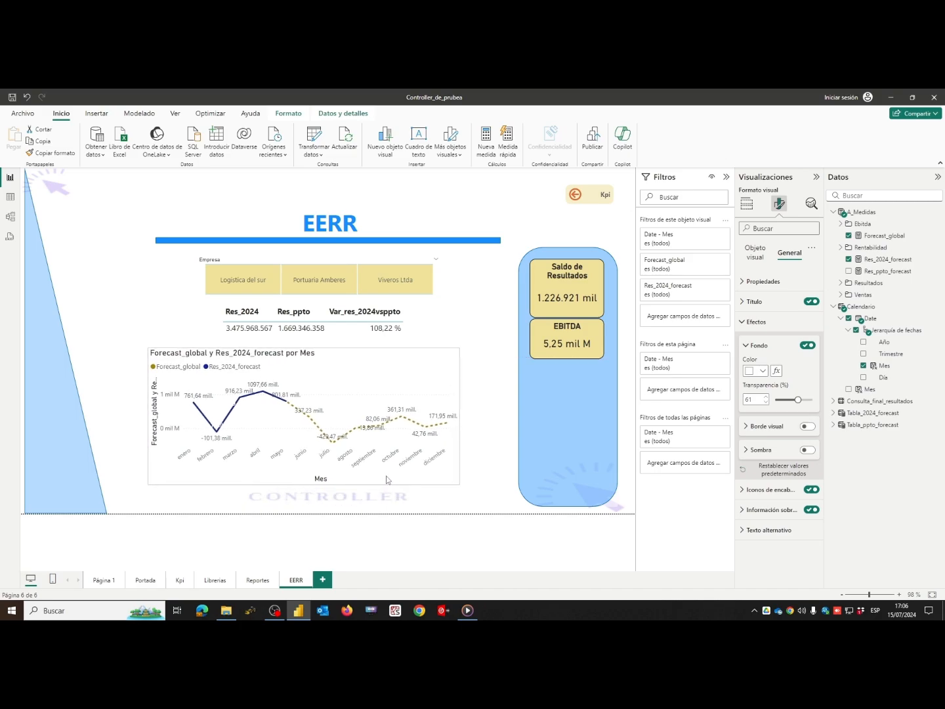
pyautogui.click(387, 480)
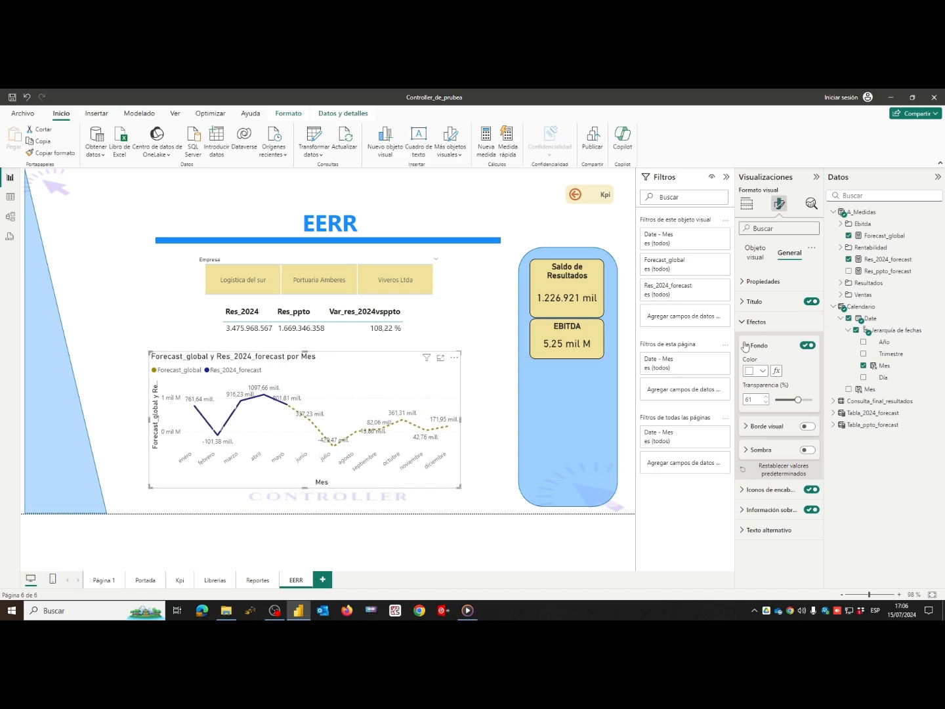
# - Add a black visual border to the line chart with 12 px rounded corners, and deselect the chart
pyautogui.click(747, 322)
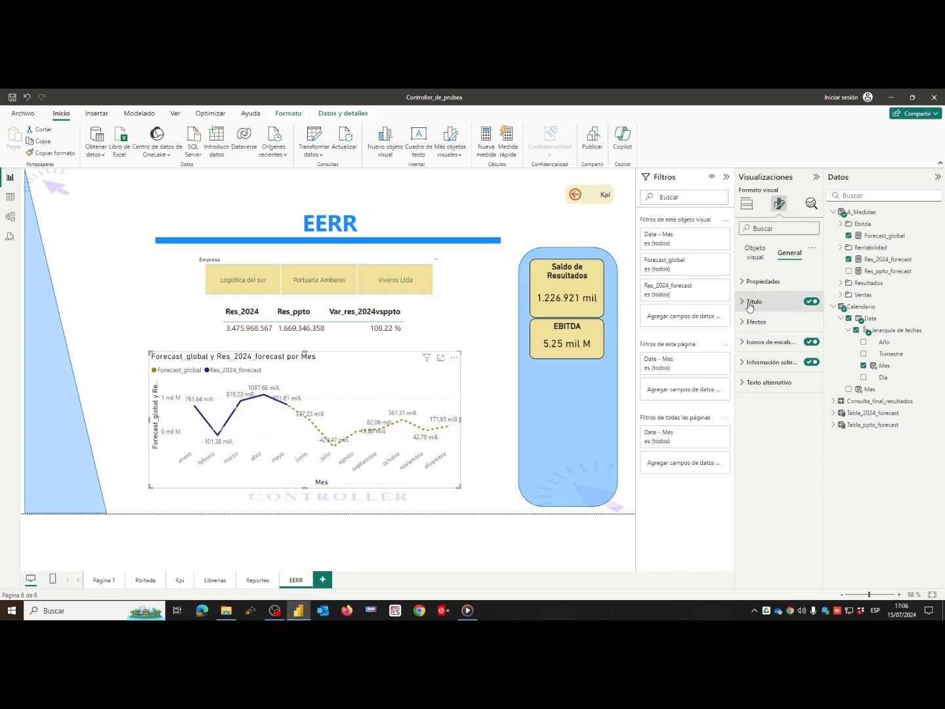
pyautogui.click(746, 322)
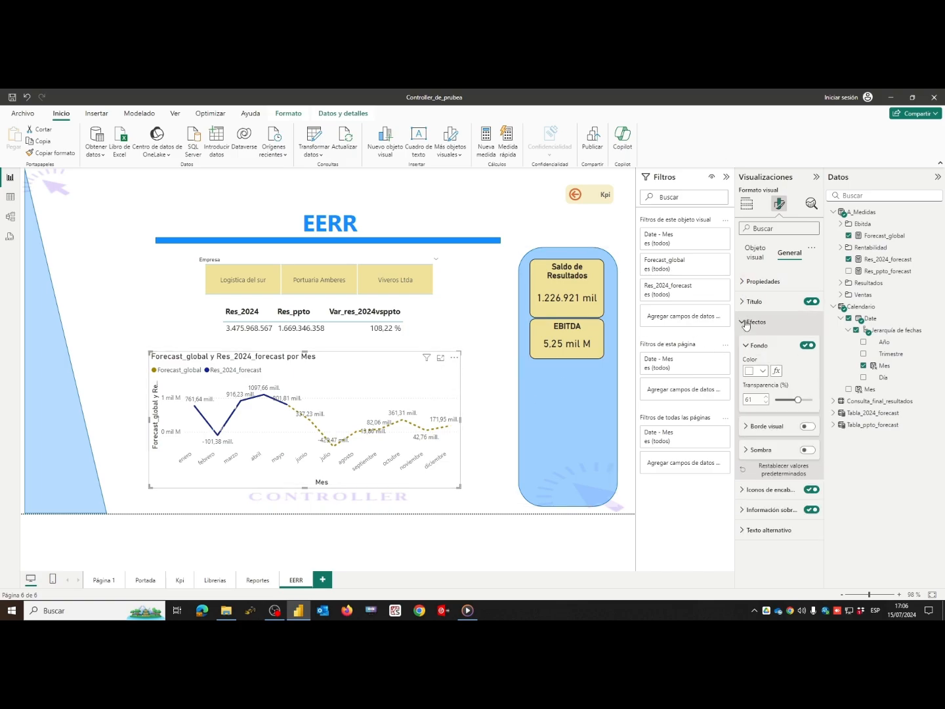
pyautogui.click(753, 427)
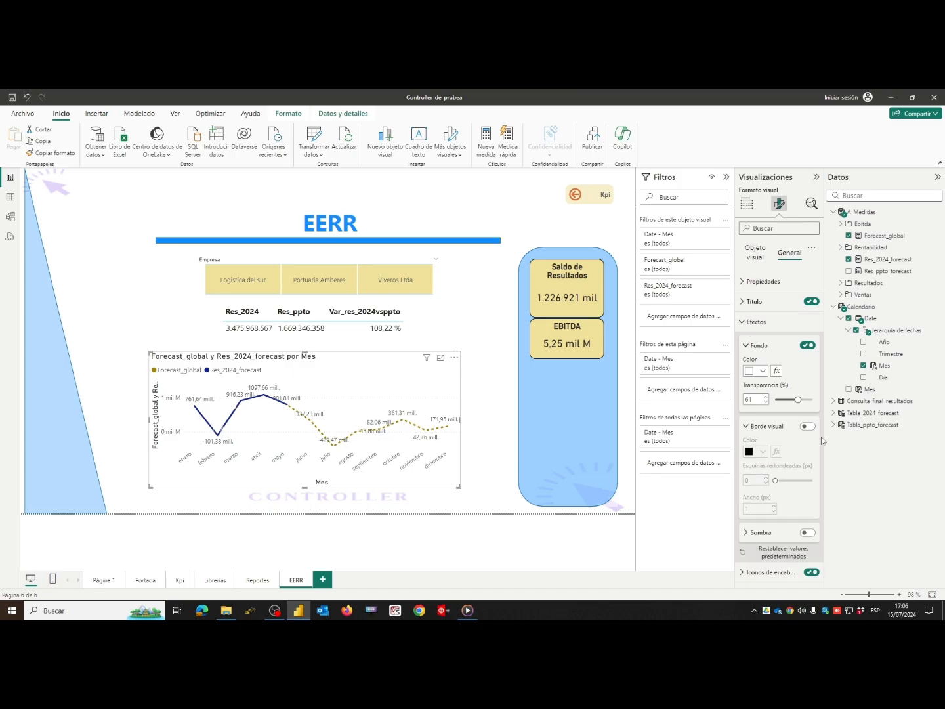
pyautogui.click(807, 426)
pyautogui.click(776, 480)
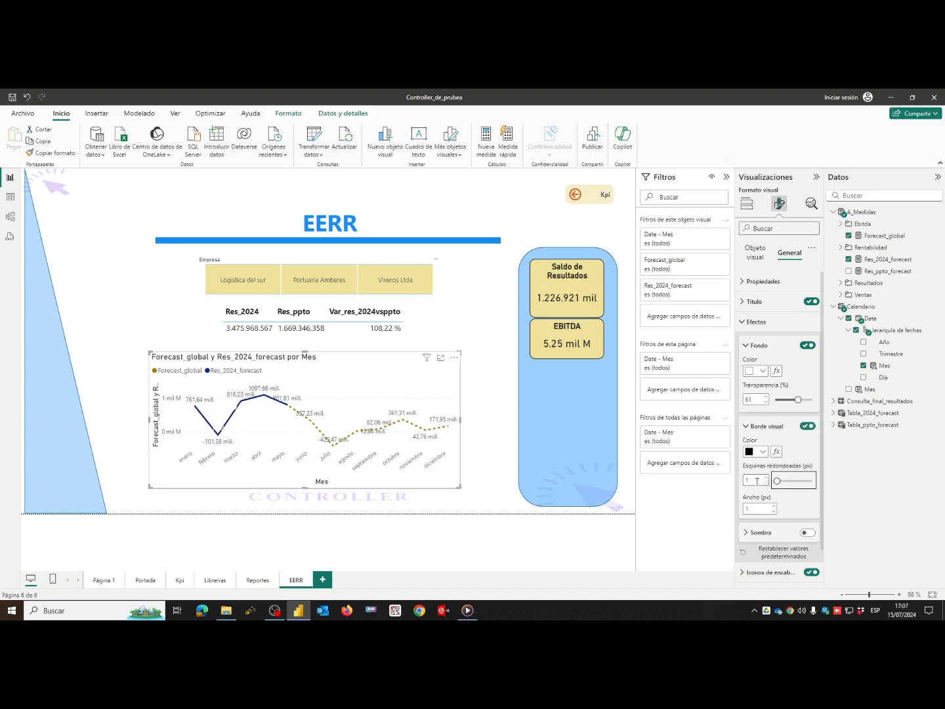
pyautogui.doubleClick(752, 482)
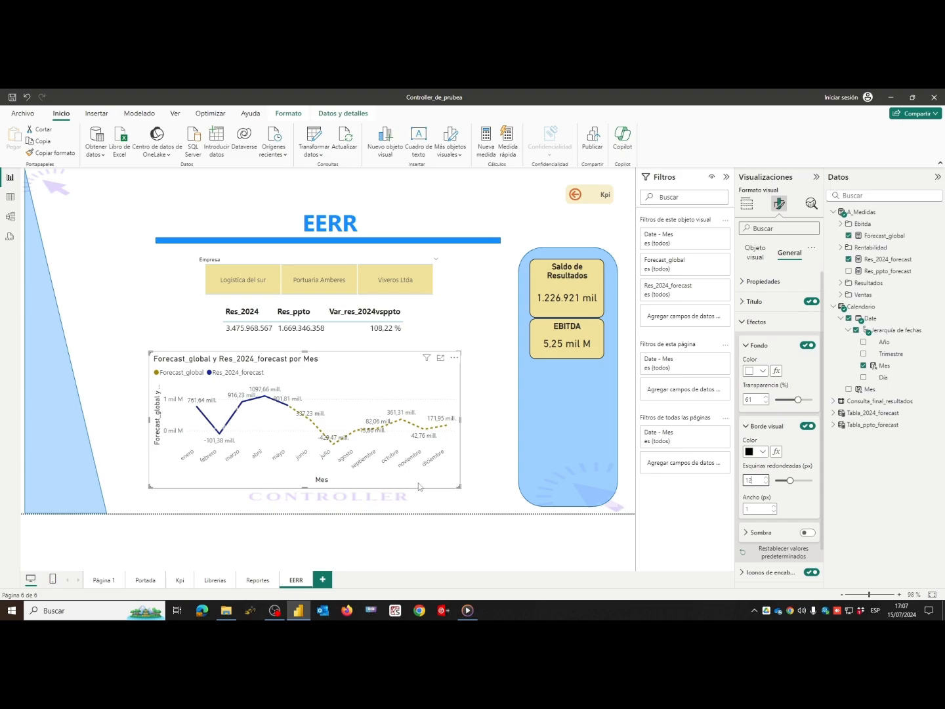
pyautogui.click(467, 464)
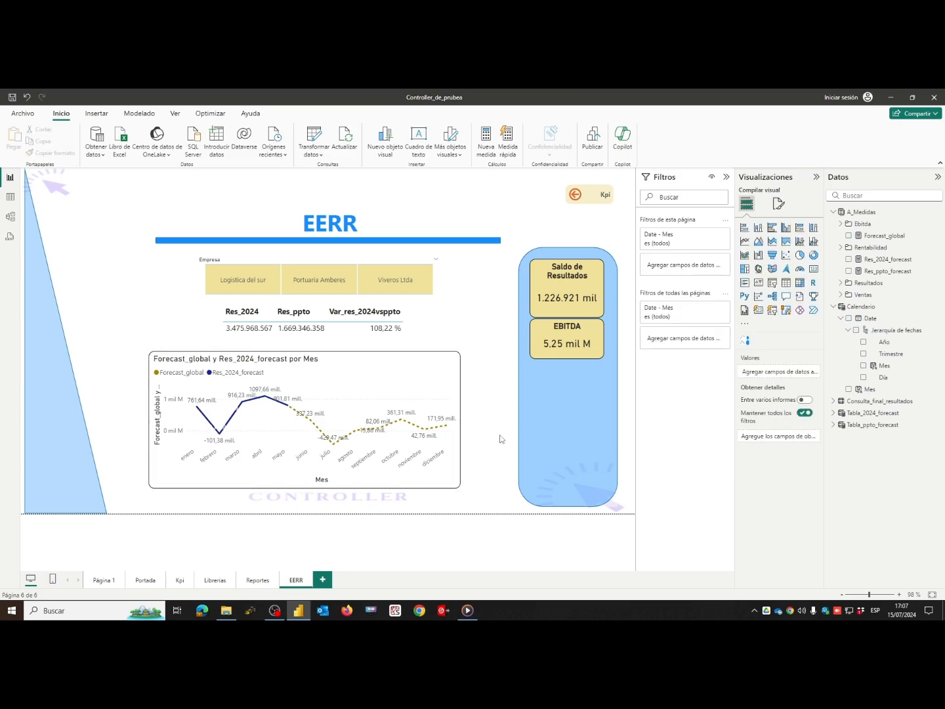
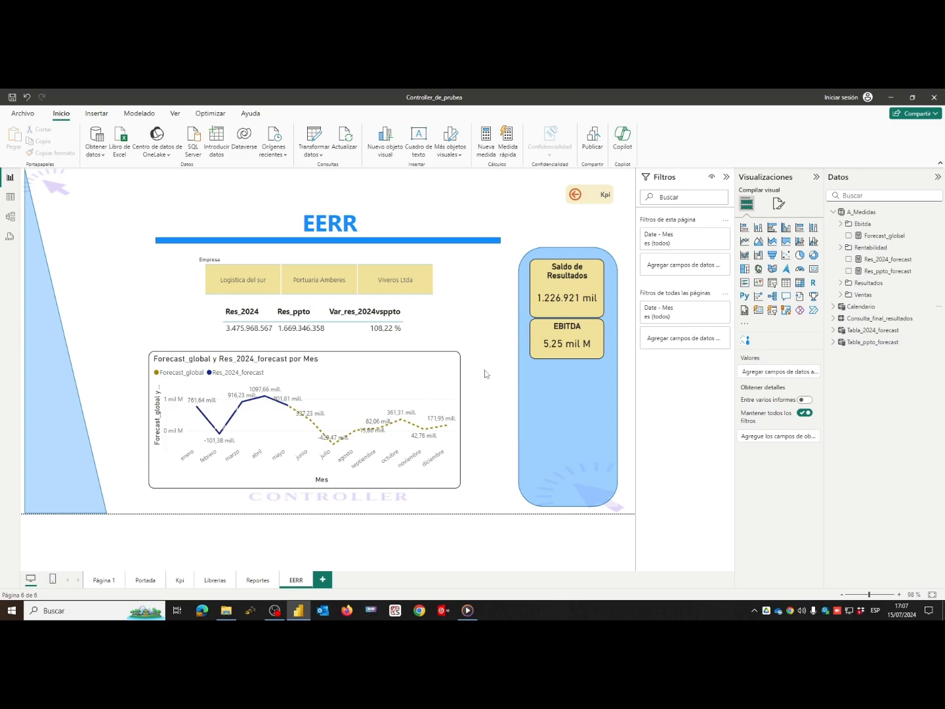
# - Follow the EERR page's Kpi link to the KPI page
pyautogui.keyDown('ctrl'); pyautogui.click(587, 196); pyautogui.keyUp('ctrl')
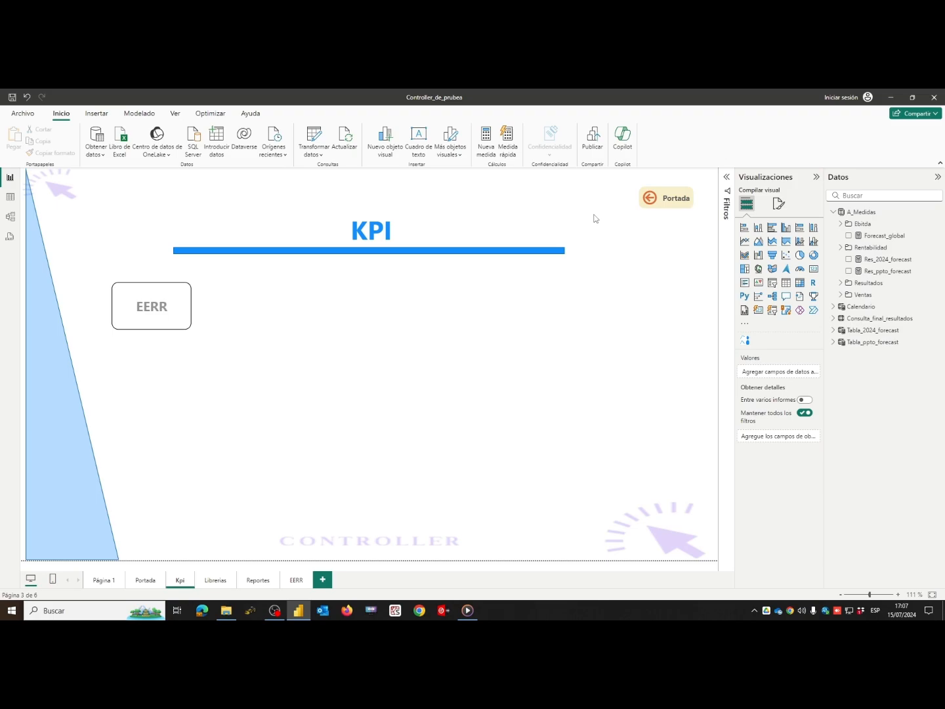
# - Duplicate the EERR button on the KPI page, place the copy beside the original, and change its text to Flujo Caja
pyautogui.click(150, 325)
pyautogui.hotkey('ctrl', 'c')
pyautogui.hotkey('ctrl', 'v')
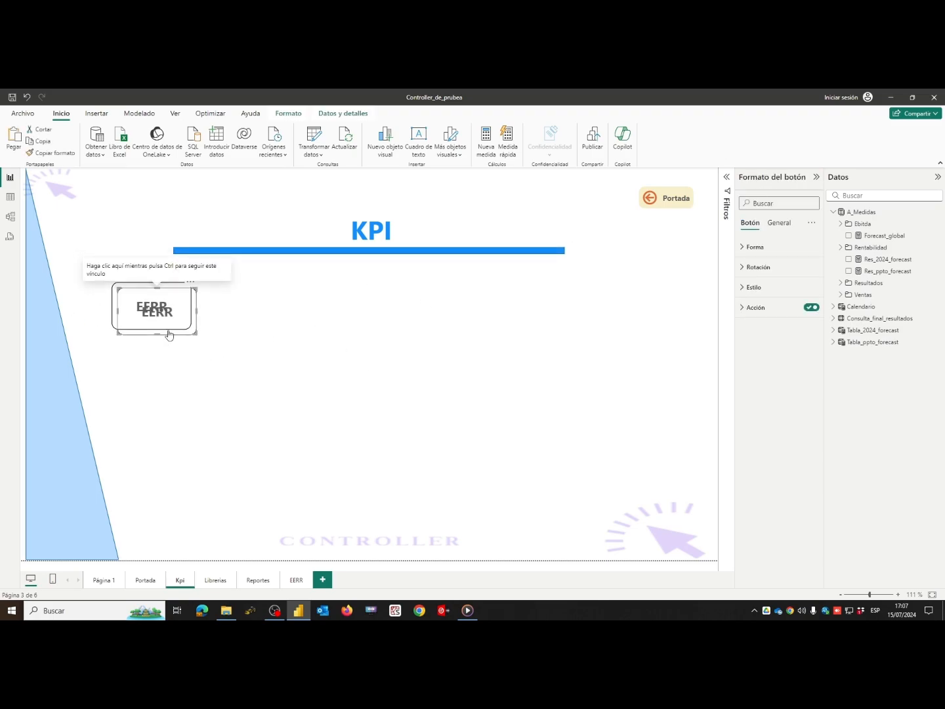
pyautogui.moveTo(166, 326); pyautogui.dragTo(262, 326)
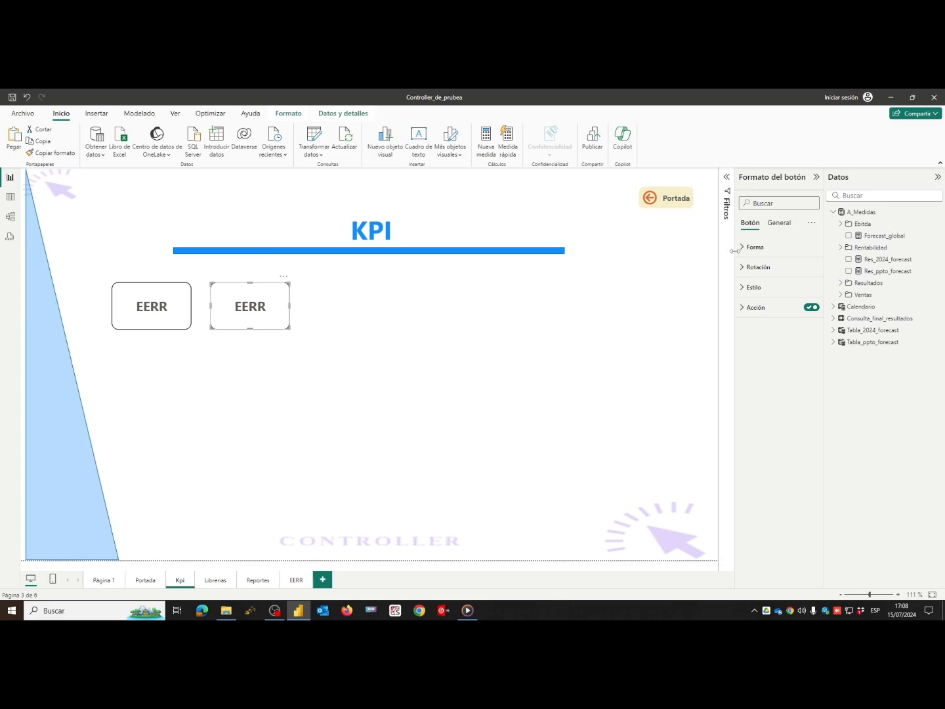
pyautogui.click(745, 287)
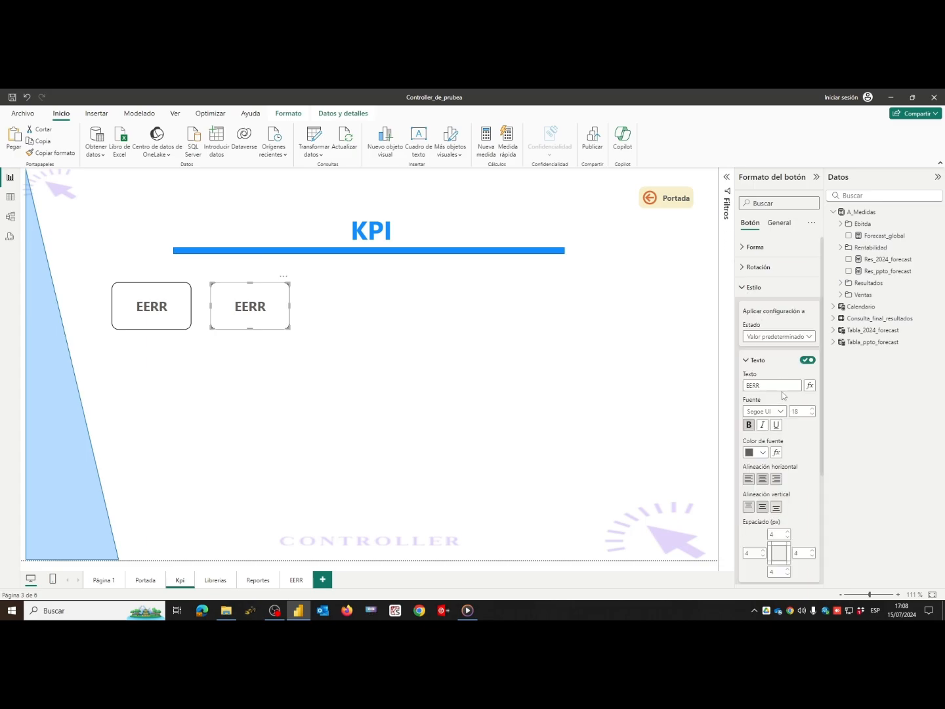
pyautogui.doubleClick(758, 386)
pyautogui.write('Flujo Caja')
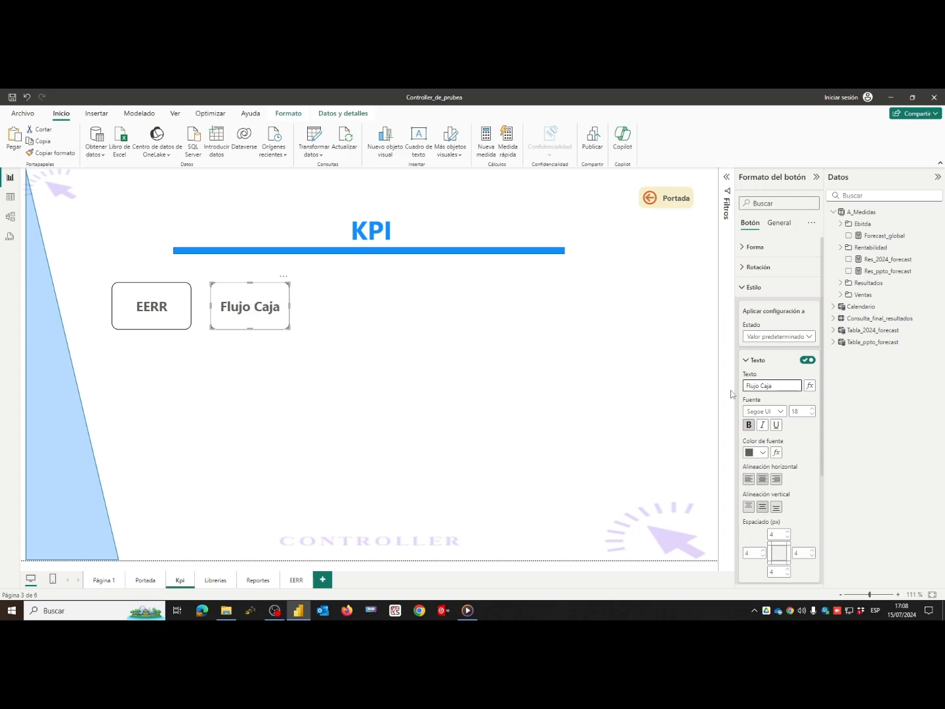
pyautogui.click(404, 382)
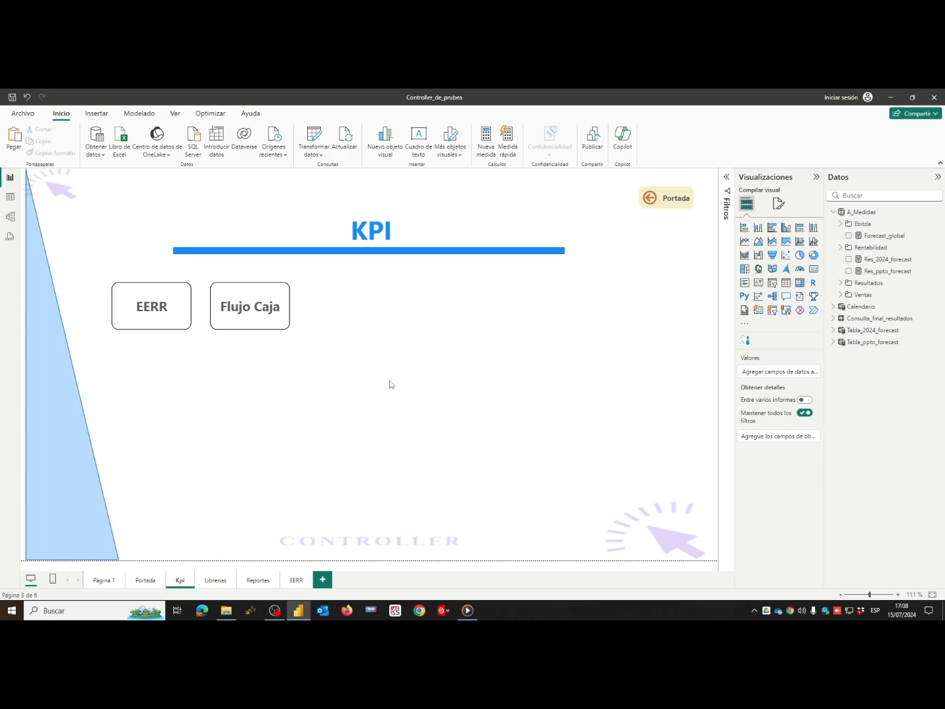
# - Follow the Flujo Caja button to the EERR page, duplicate that page, and rename the copy Flujo caja
pyautogui.keyDown('ctrl'); pyautogui.click(254, 316); pyautogui.keyUp('ctrl')
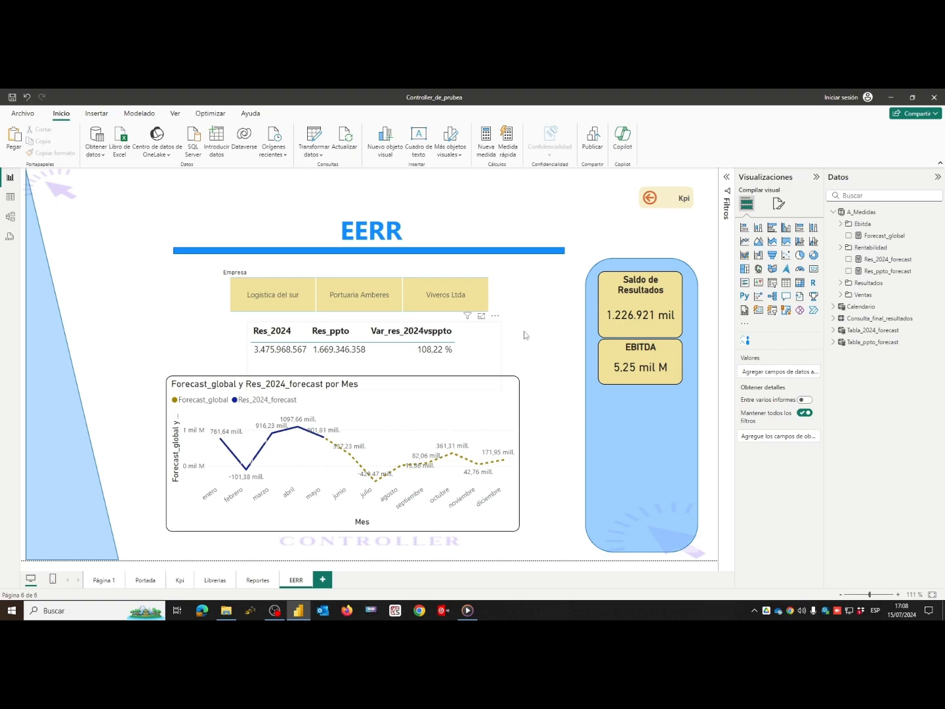
pyautogui.rightClick(303, 581)
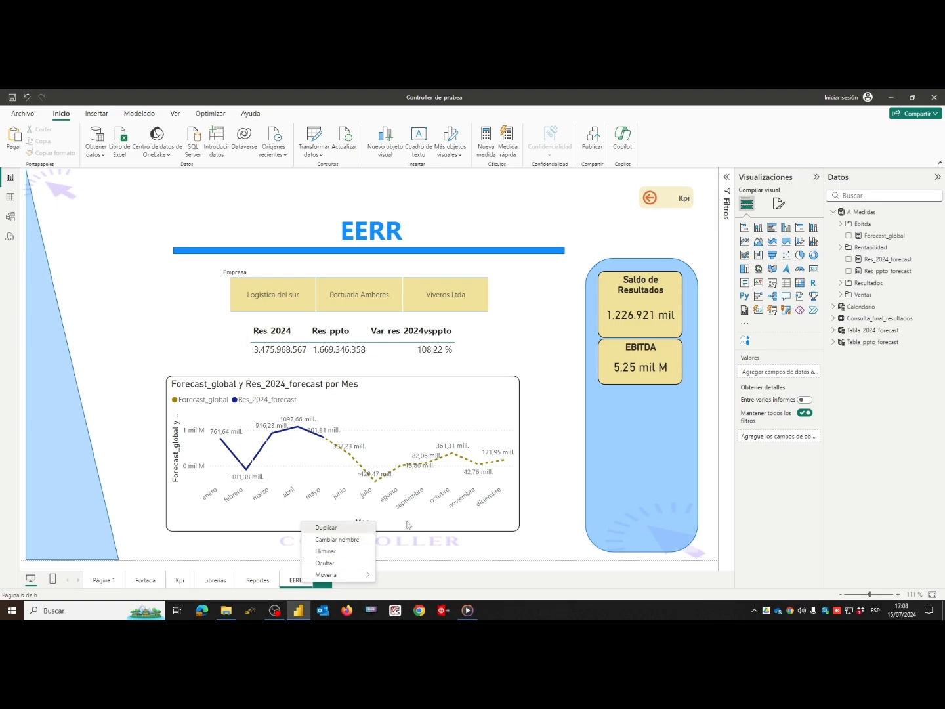
pyautogui.click(328, 527)
pyautogui.doubleClick(366, 582)
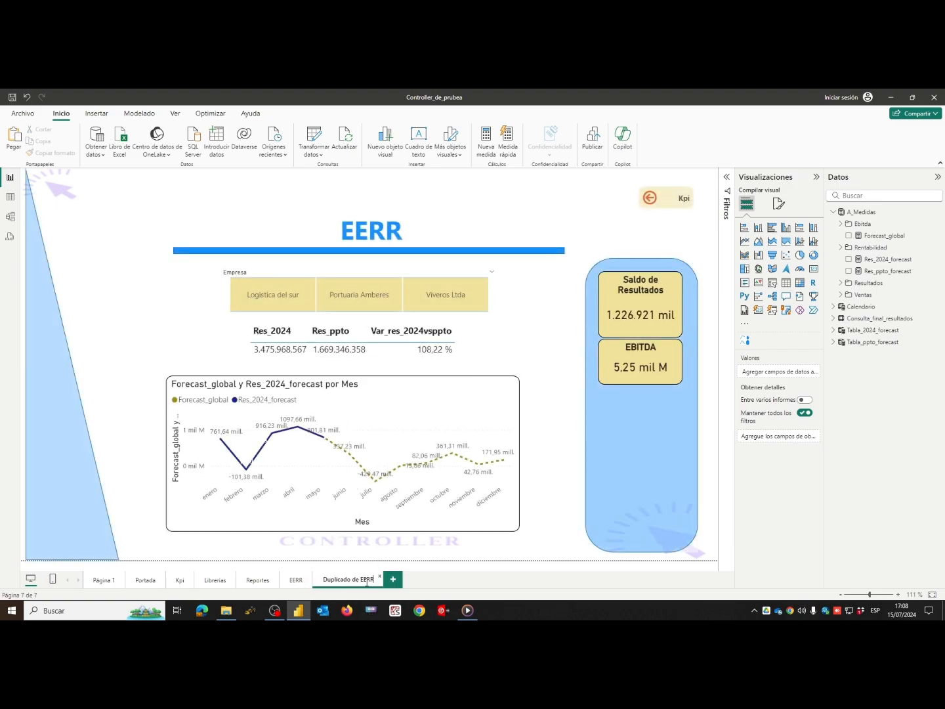
pyautogui.moveTo(374, 582); pyautogui.dragTo(307, 584)
pyautogui.write('F')
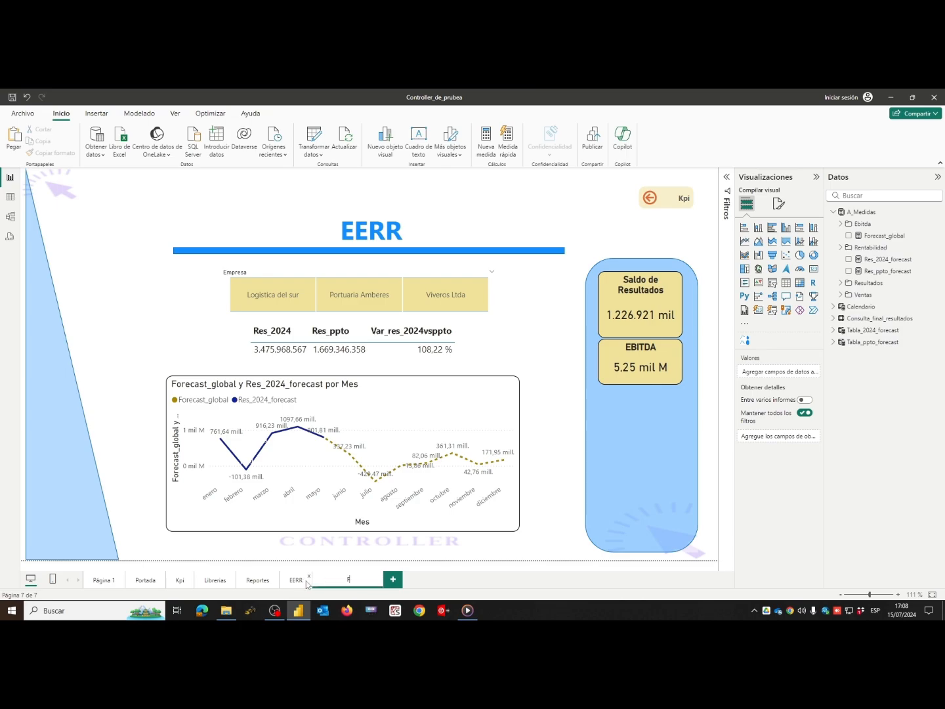
pyautogui.write('lujo caja')
pyautogui.press('Return')
# - Delete the line chart, summary table, Empresa slicer, and the EBITDA and Saldo de Resultados cards from the Flujo caja page
pyautogui.click(495, 419)
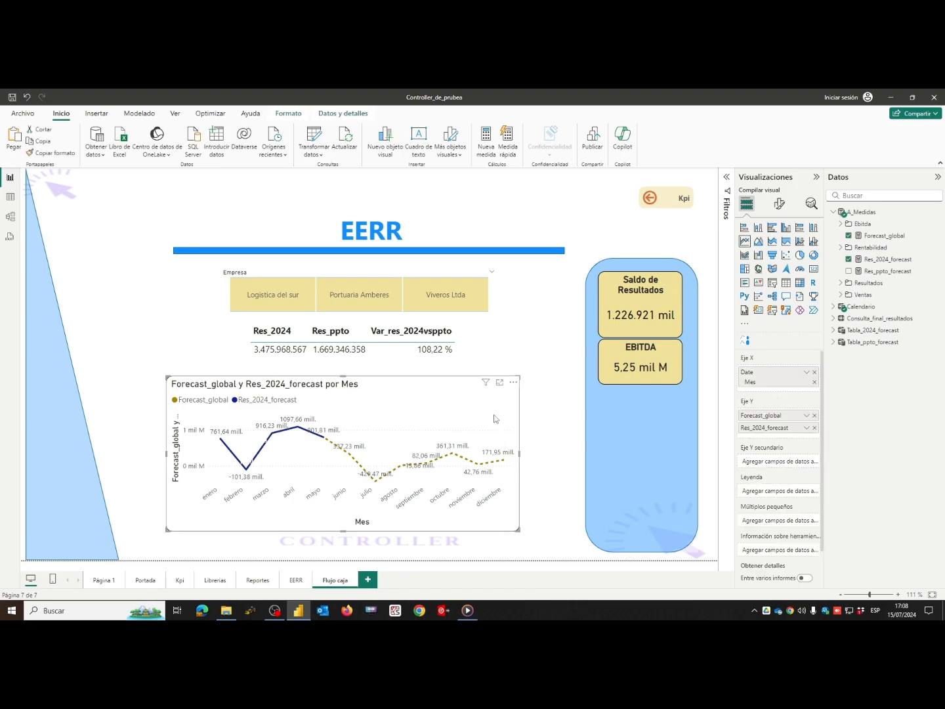
pyautogui.press('Delete')
pyautogui.click(475, 334)
pyautogui.press('Delete')
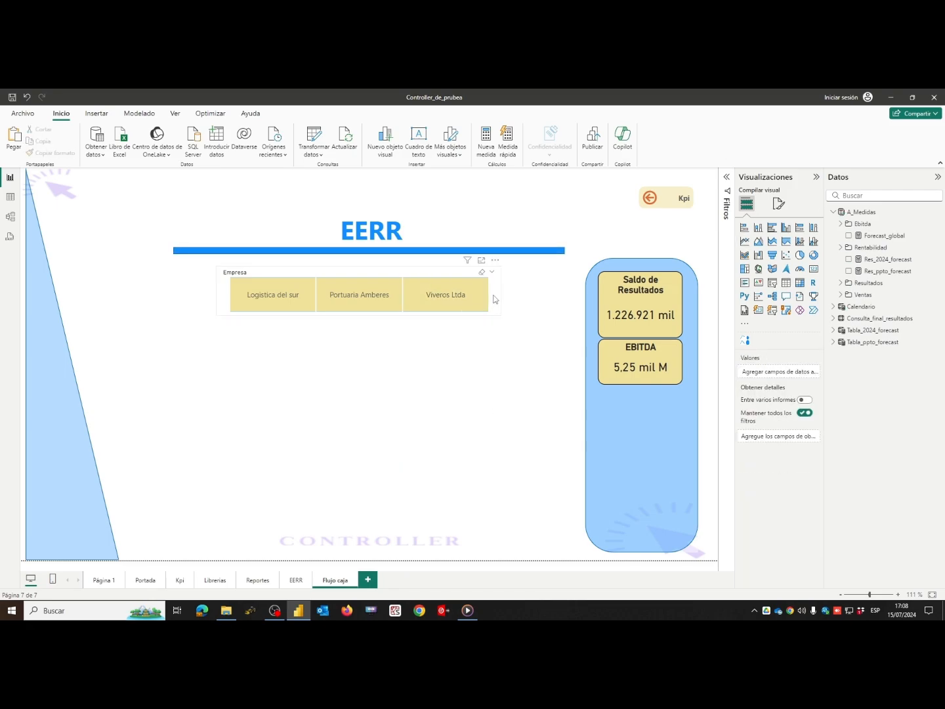
pyautogui.click(493, 298)
pyautogui.press('Delete')
pyautogui.click(650, 361)
pyautogui.press('Delete')
pyautogui.click(660, 302)
pyautogui.press('Delete')
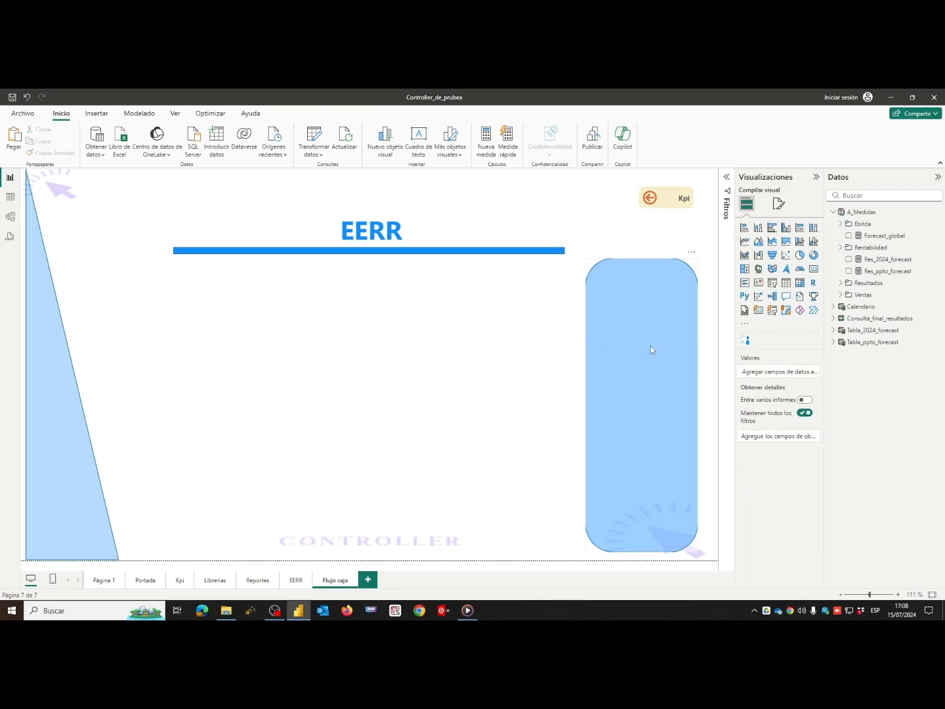
# - Replace the Flujo caja page's title text with FLUJO CAJA and deselect the text box
pyautogui.moveTo(399, 249); pyautogui.dragTo(294, 234)
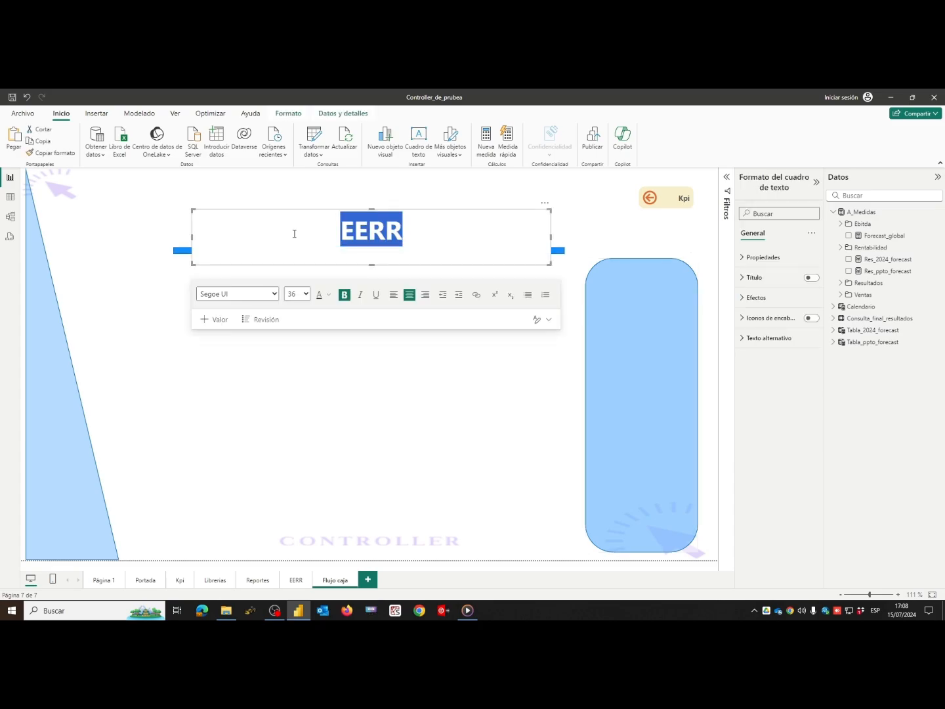
pyautogui.write('FLUJO ')
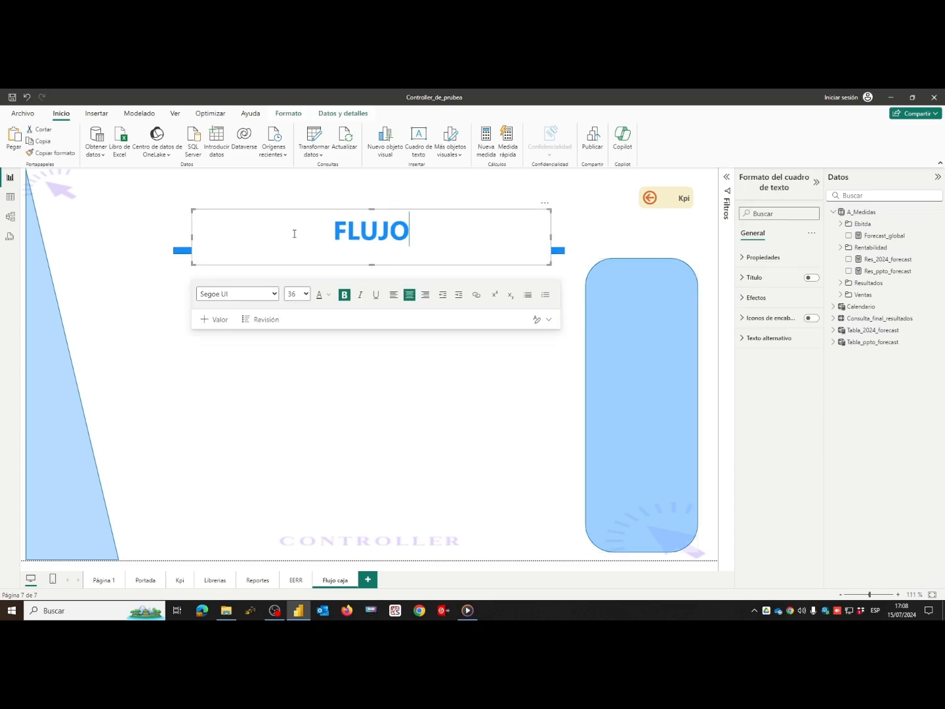
pyautogui.write('CAJA')
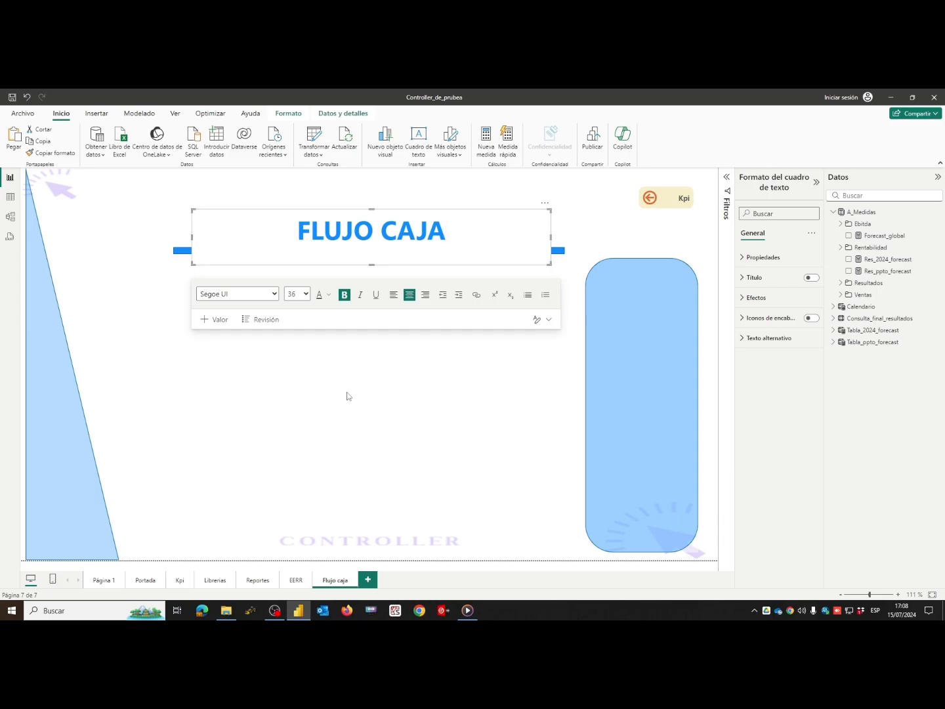
pyautogui.click(348, 395)
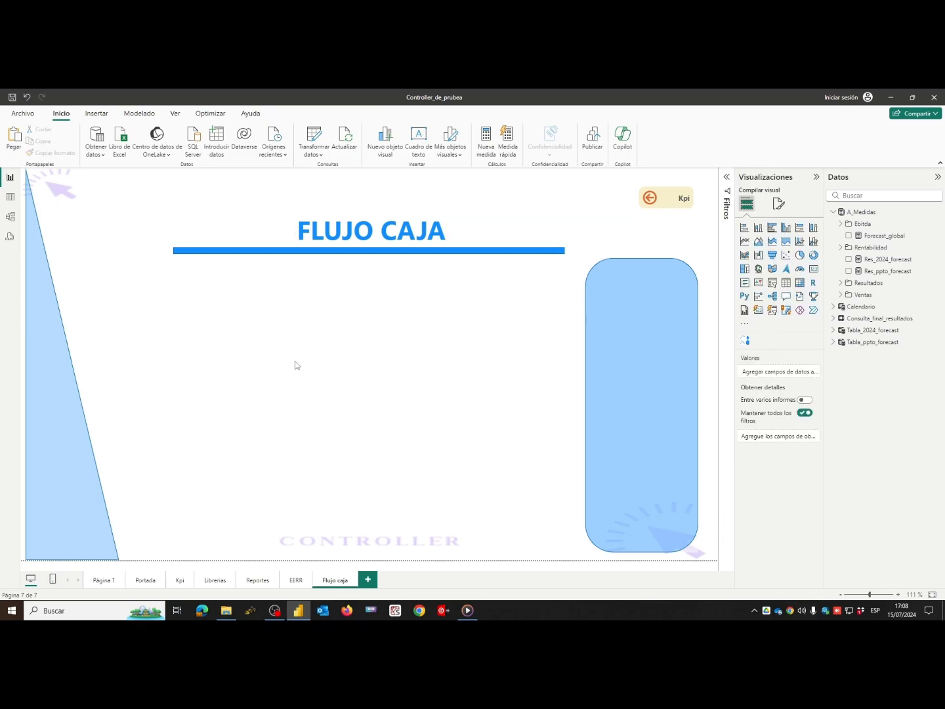
# - Insert a KPI visual on the EERR page and shrink it to fit the blue panel beneath the EBITDA card
pyautogui.click(834, 212)
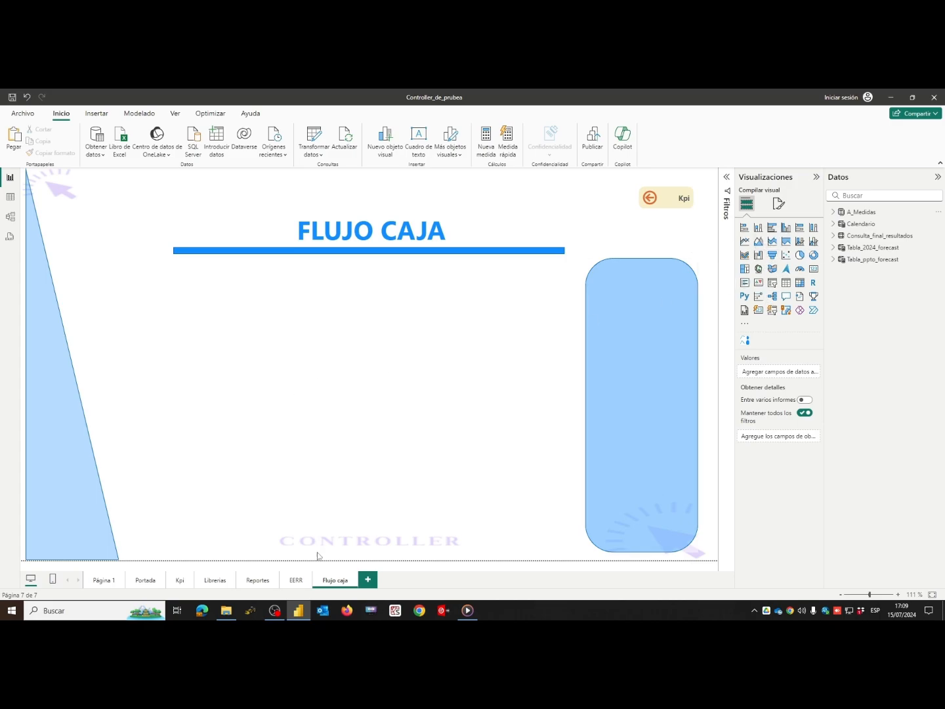
pyautogui.click(295, 580)
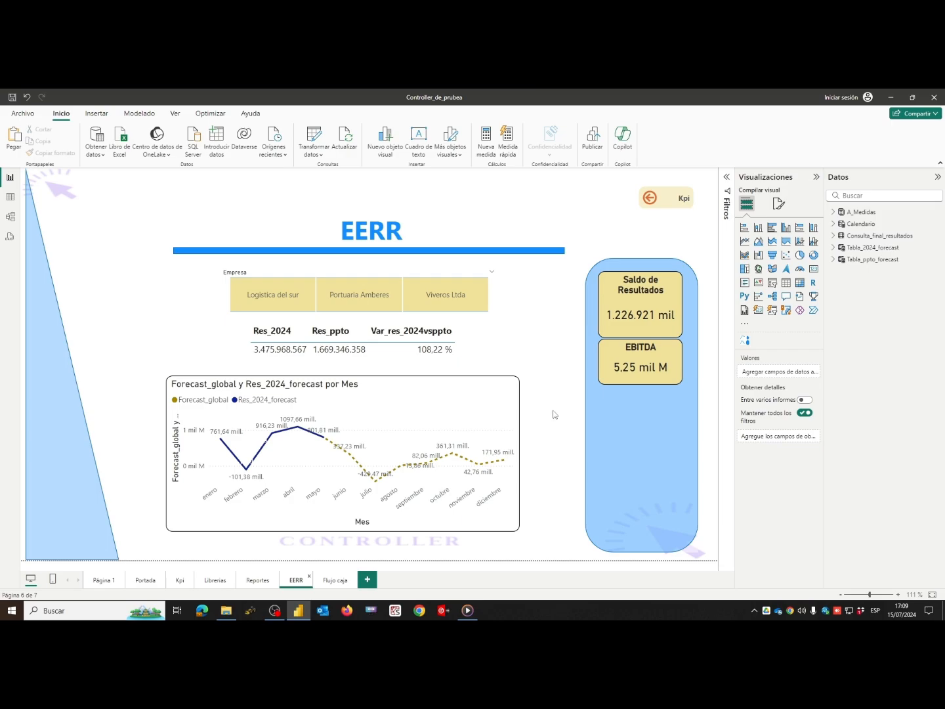
pyautogui.click(759, 286)
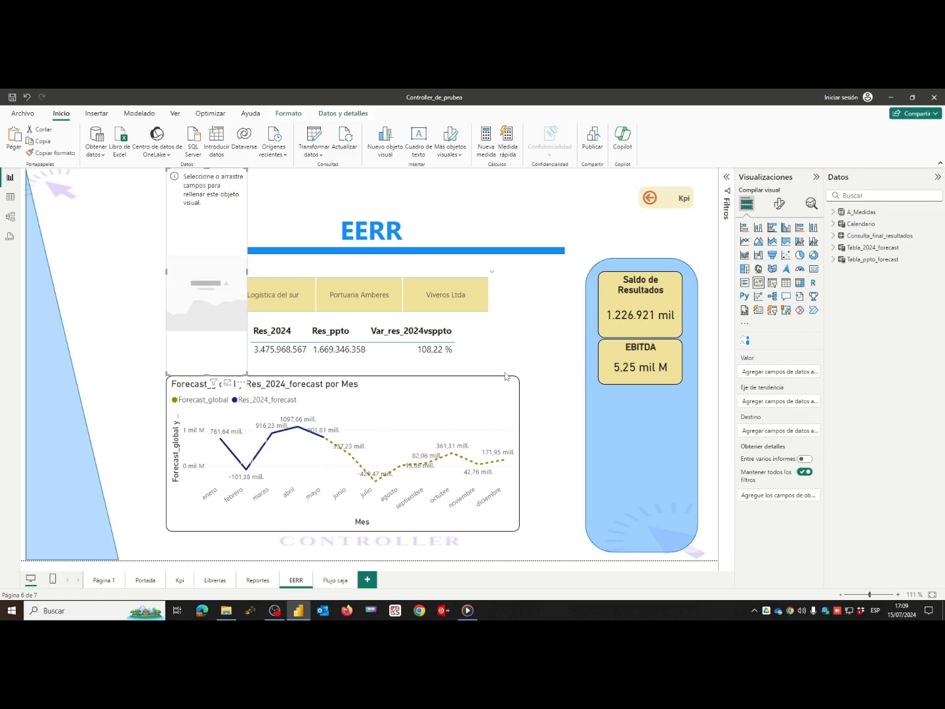
pyautogui.moveTo(244, 372); pyautogui.dragTo(308, 305)
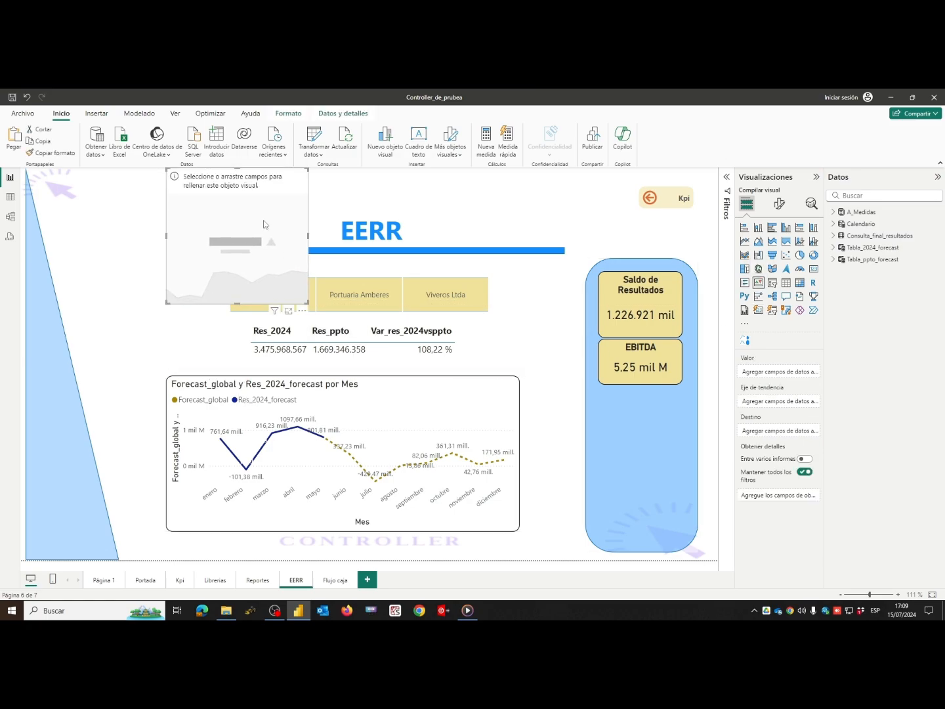
pyautogui.moveTo(257, 204); pyautogui.dragTo(614, 450)
pyautogui.moveTo(662, 546); pyautogui.dragTo(630, 517)
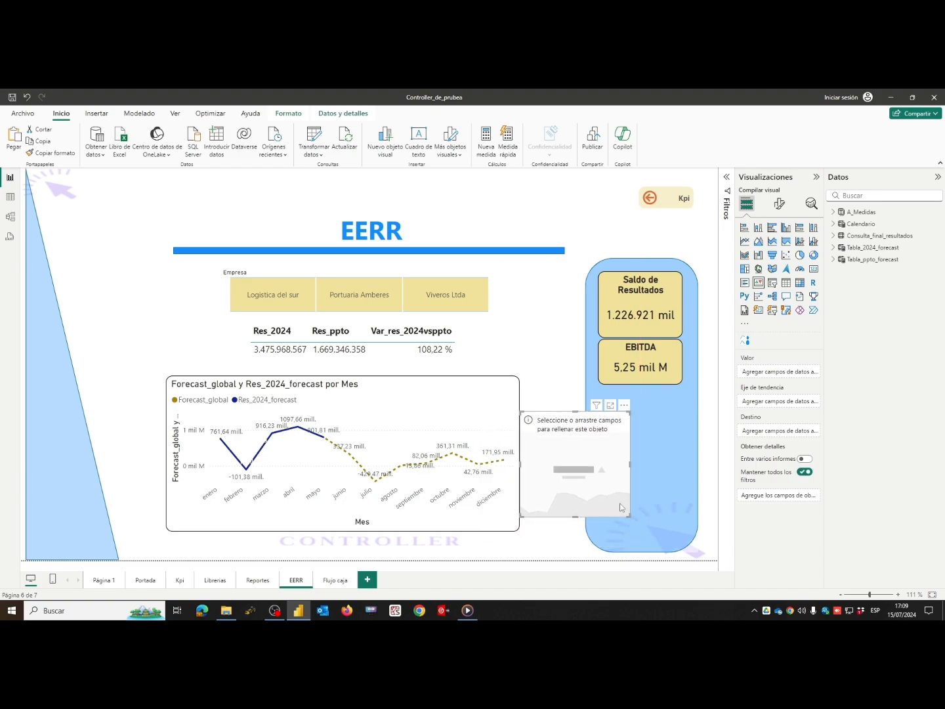
pyautogui.moveTo(593, 474); pyautogui.dragTo(655, 460)
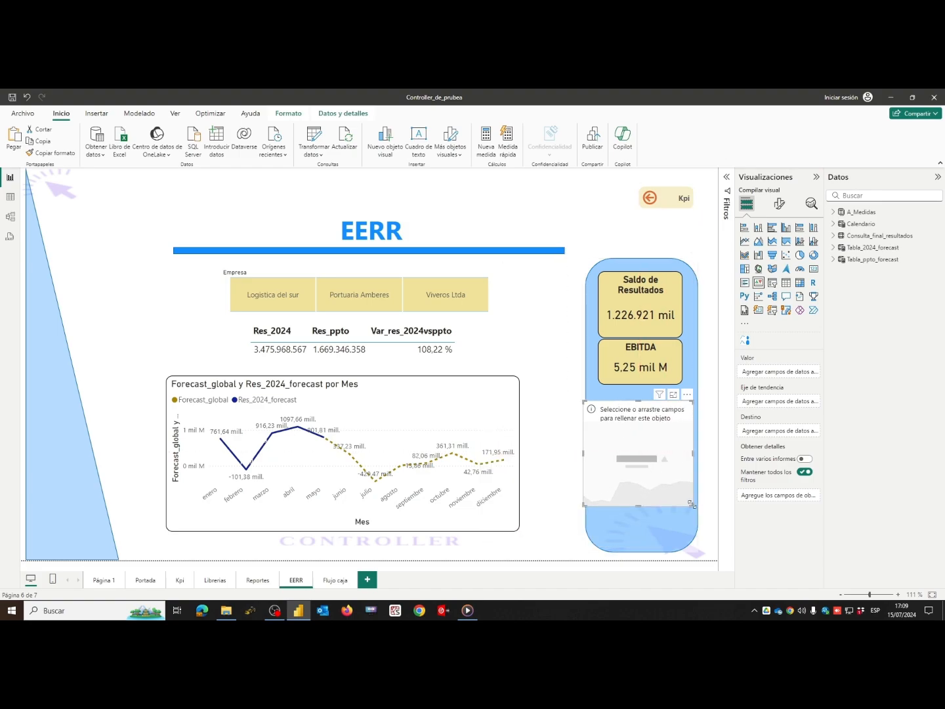
pyautogui.moveTo(694, 505); pyautogui.dragTo(642, 456)
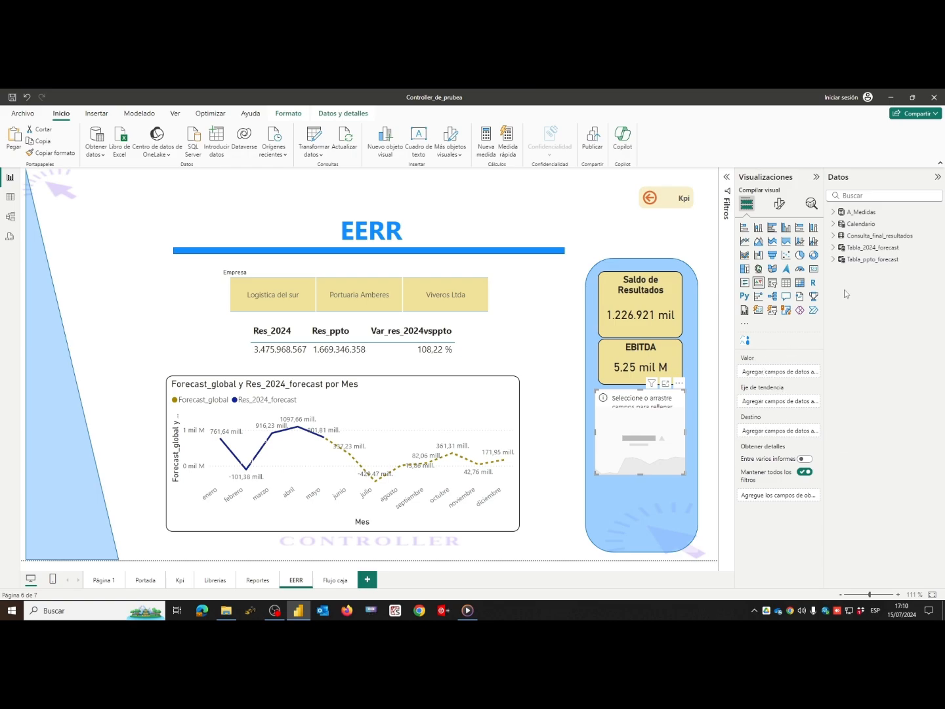
# - Assign Ebitda_2024 as the KPI visual's value, Calendario Año as its trend axis, and Ebitda_ppto as its target
pyautogui.click(833, 212)
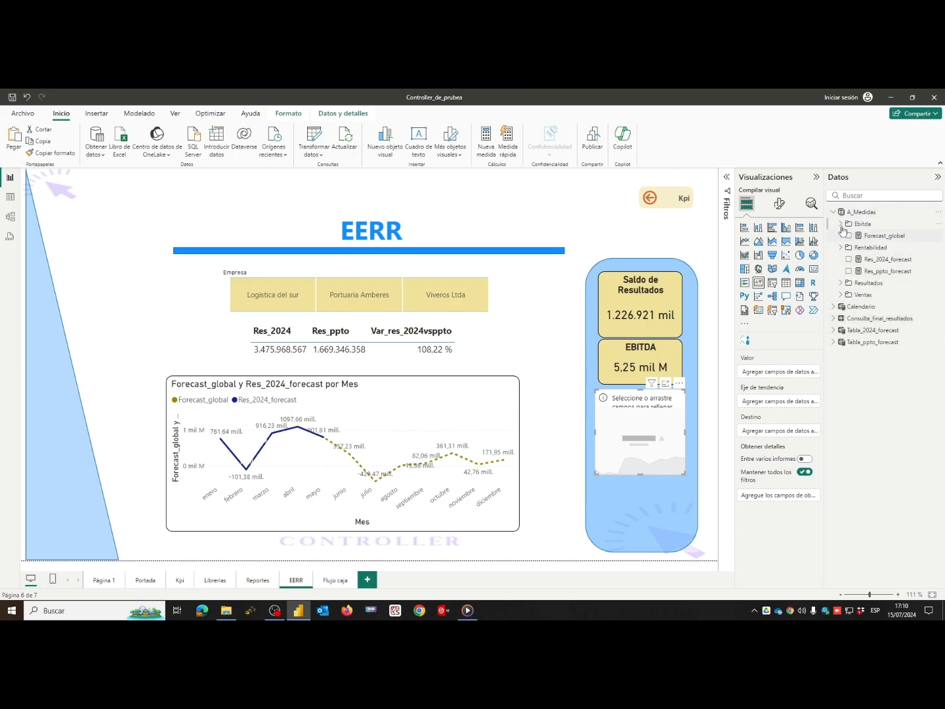
pyautogui.click(840, 224)
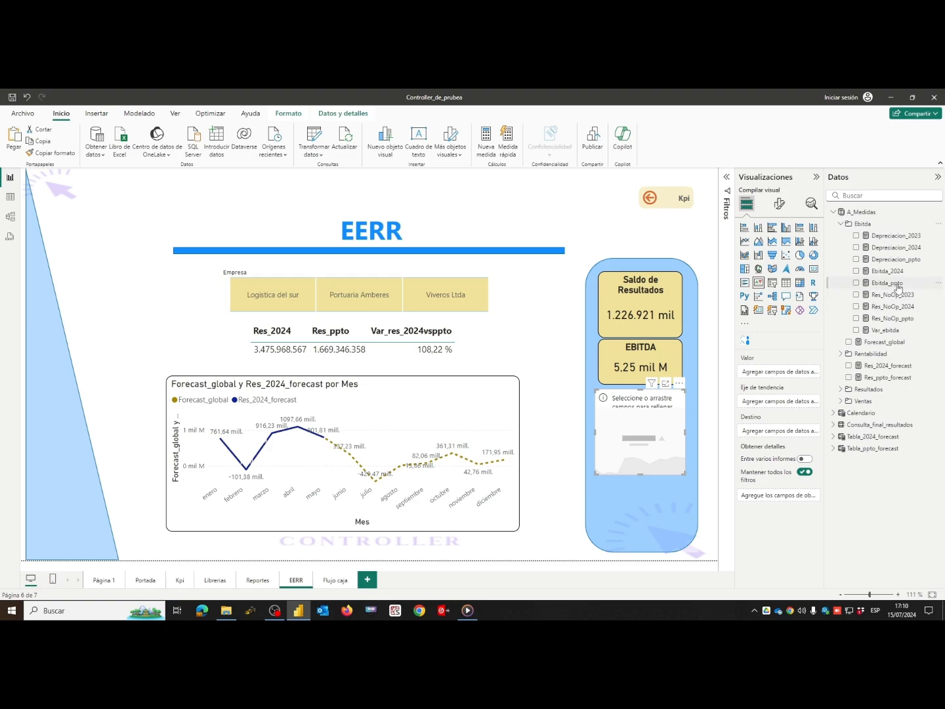
pyautogui.click(857, 271)
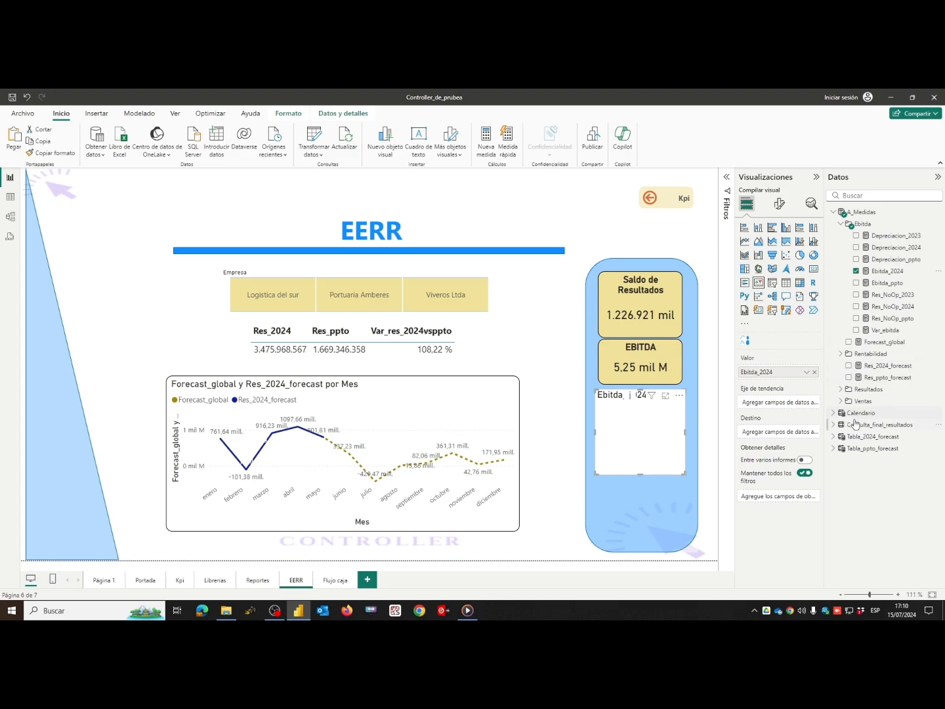
pyautogui.click(833, 413)
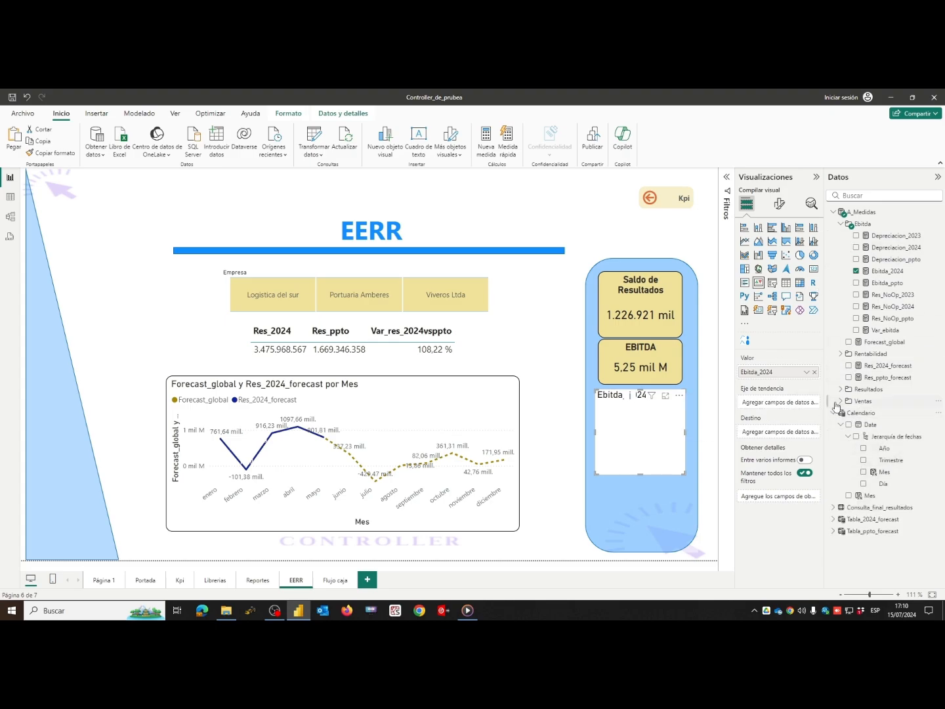
pyautogui.click(863, 449)
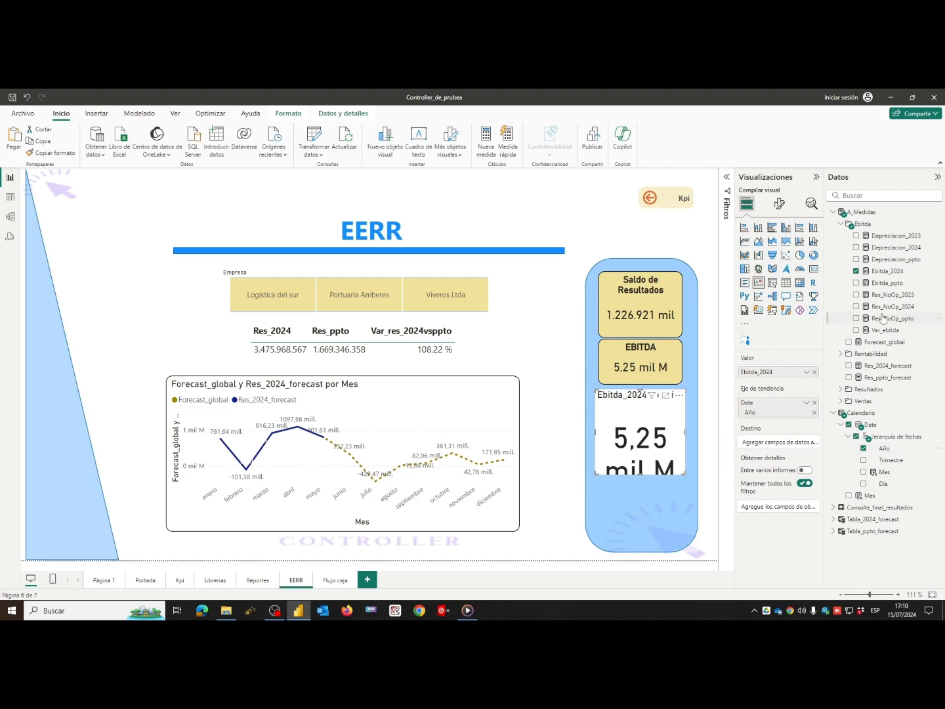
pyautogui.click(857, 283)
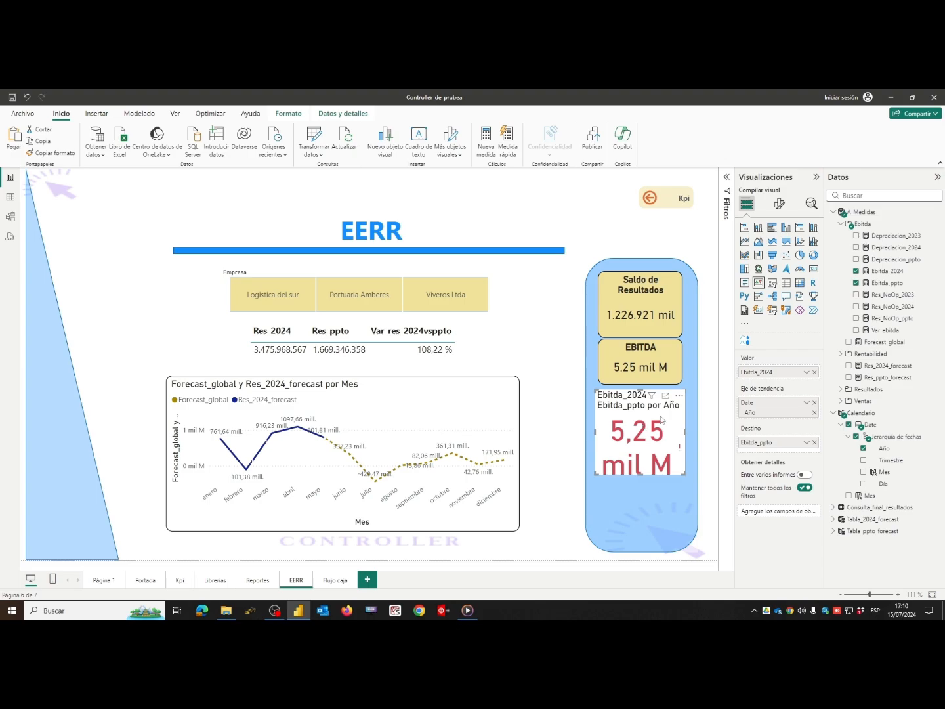
# - Set the font size of the KPI visual's callout value to 26
pyautogui.click(779, 203)
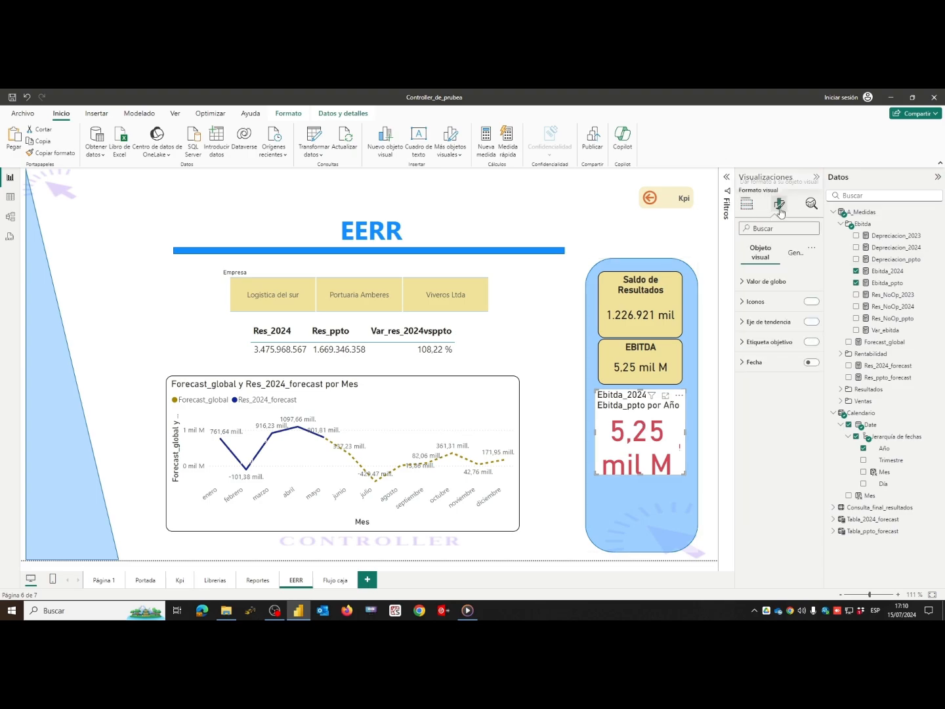
pyautogui.click(764, 281)
pyautogui.moveTo(802, 315); pyautogui.dragTo(777, 325)
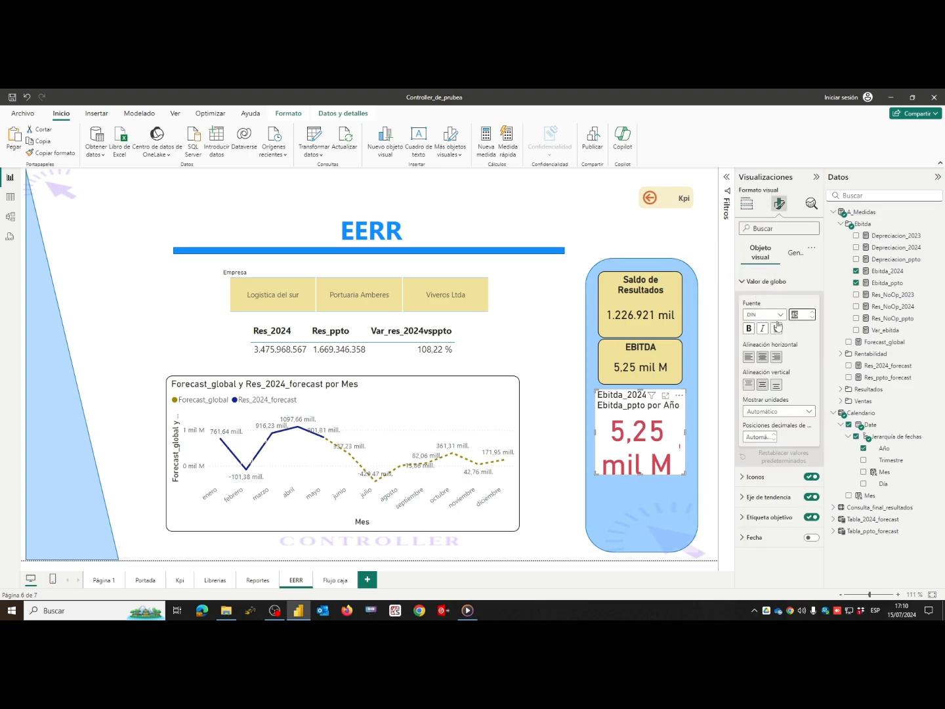
pyautogui.press('BackSpace')
pyautogui.write('32')
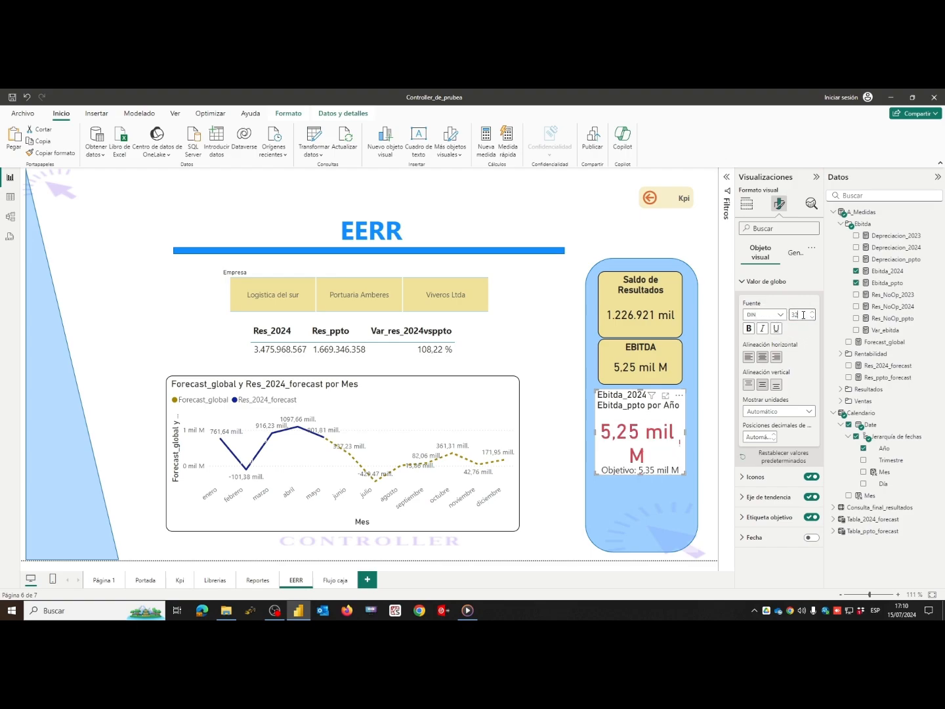
pyautogui.moveTo(802, 314); pyautogui.dragTo(784, 321)
pyautogui.press('Return')
pyautogui.click(626, 410)
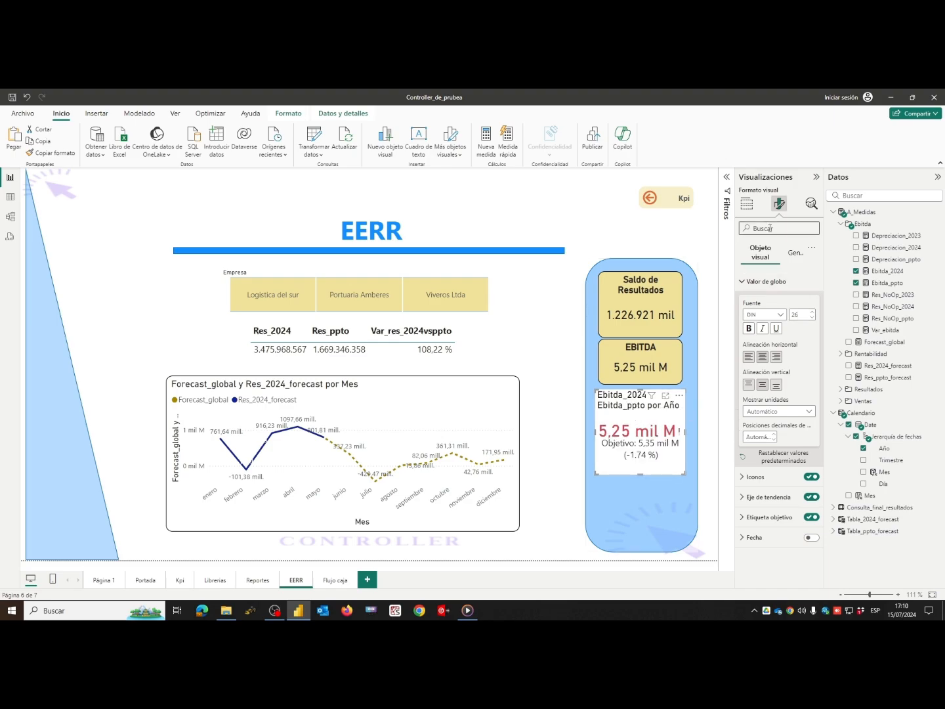
# - Change the KPI visual's title text to Ebitda Comparado and make it bold and horizontally centred
pyautogui.click(793, 253)
pyautogui.click(744, 303)
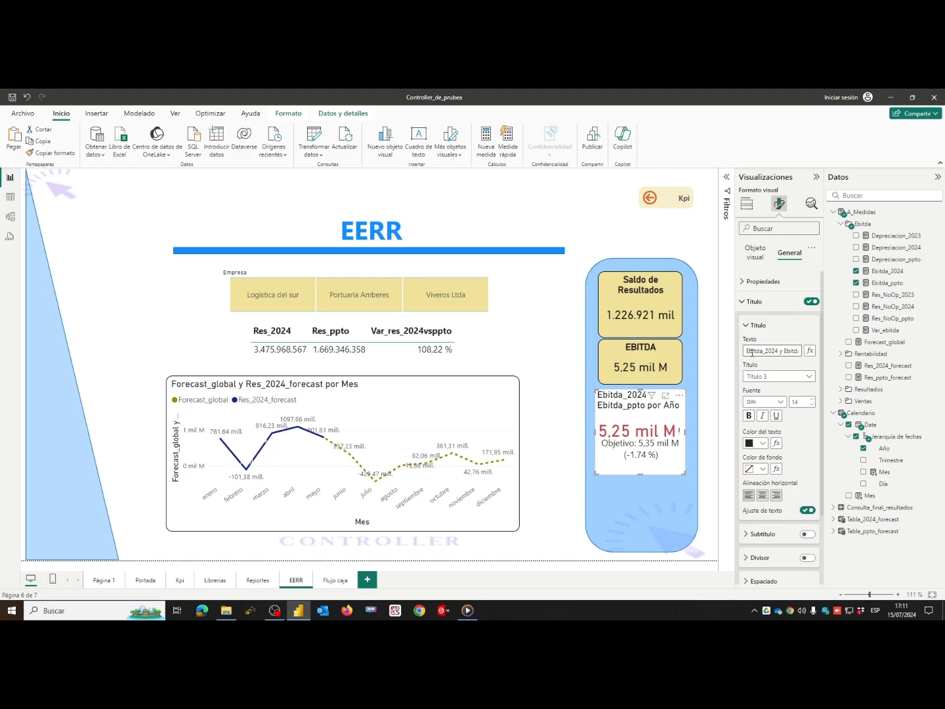
pyautogui.moveTo(746, 351); pyautogui.dragTo(938, 351)
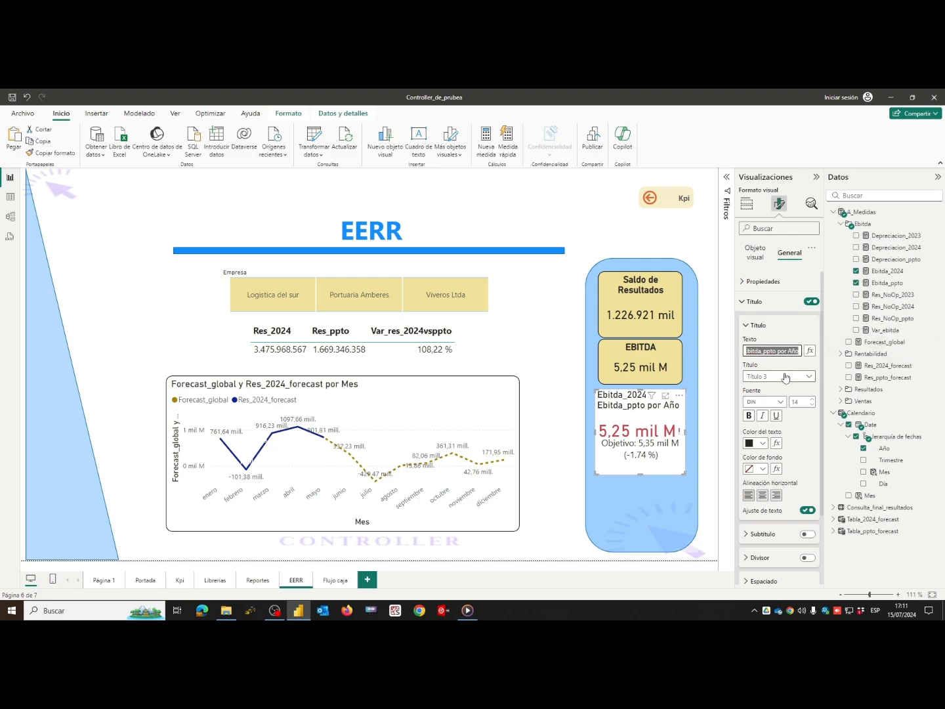
pyautogui.press('BackSpace')
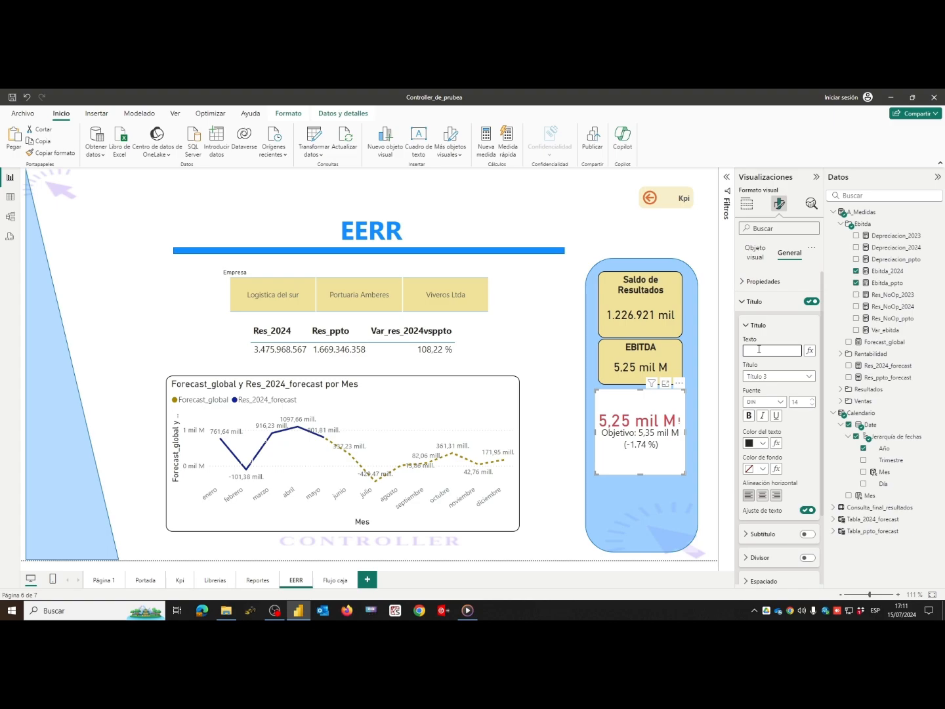
pyautogui.write('eBITDA COMPARADO')
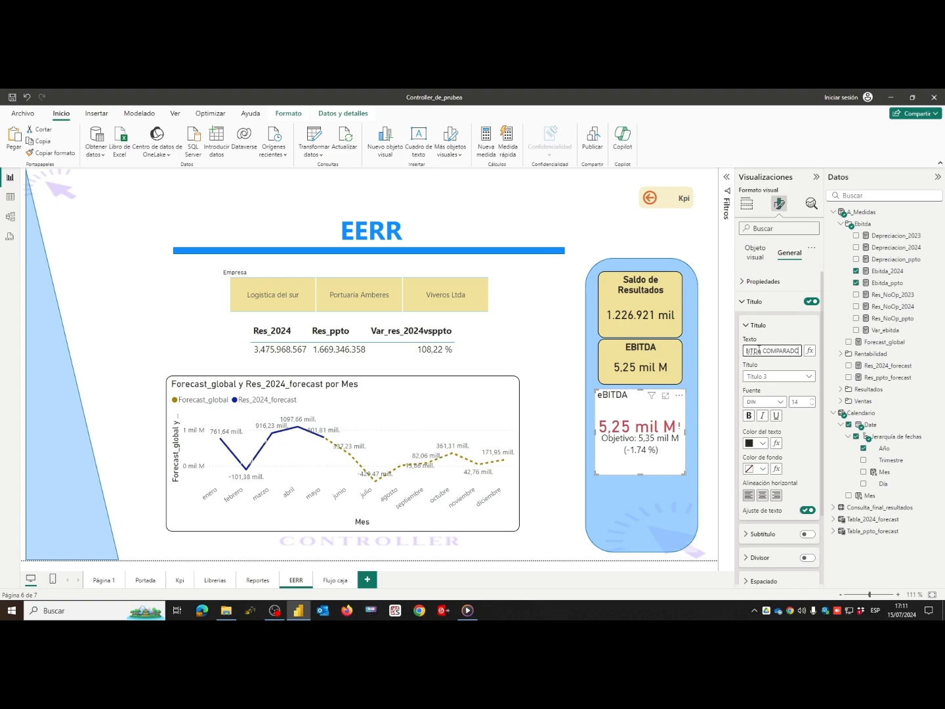
pyautogui.press('BackSpace')
pyautogui.press('BackSpace')
pyautogui.press('BackSpace')
pyautogui.press('BackSpace')
pyautogui.press('BackSpace')
pyautogui.press('BackSpace')
pyautogui.press('BackSpace')
pyautogui.press('BackSpace')
pyautogui.press('BackSpace')
pyautogui.press('BackSpace')
pyautogui.press('BackSpace')
pyautogui.write('E')
pyautogui.click(749, 415)
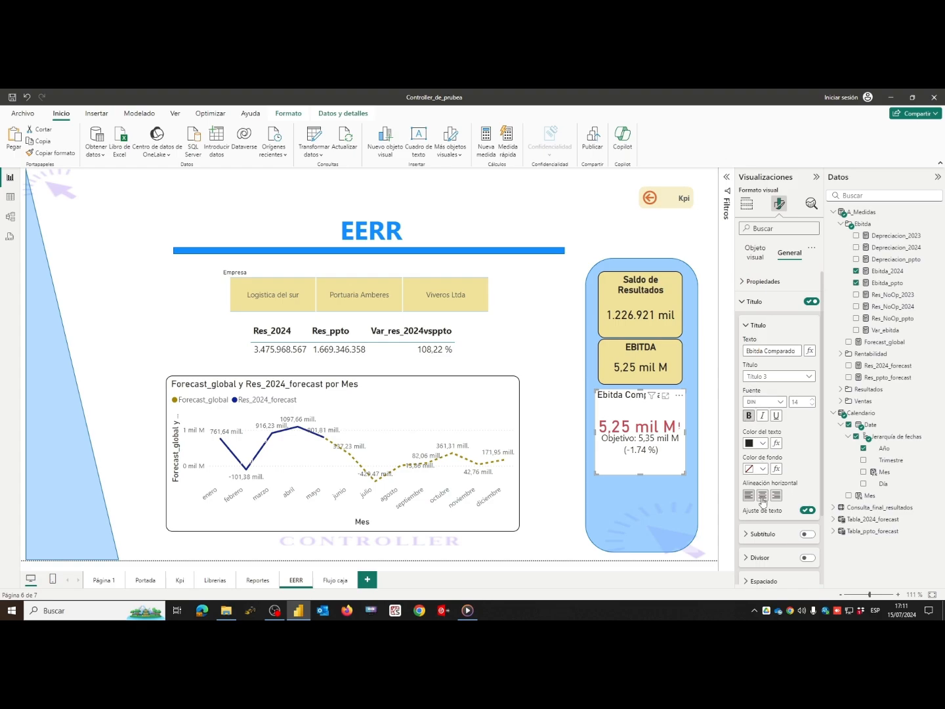
pyautogui.click(546, 483)
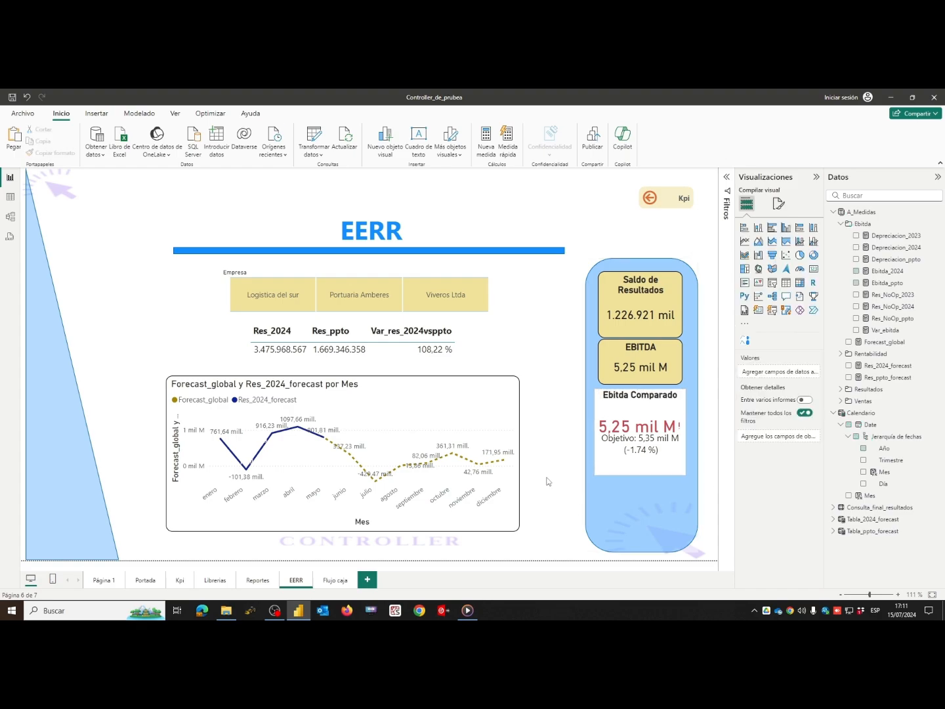
# - Check Ebitda_ppto's total in a temporary card visual on the EERR page, and delete that card
pyautogui.click(658, 414)
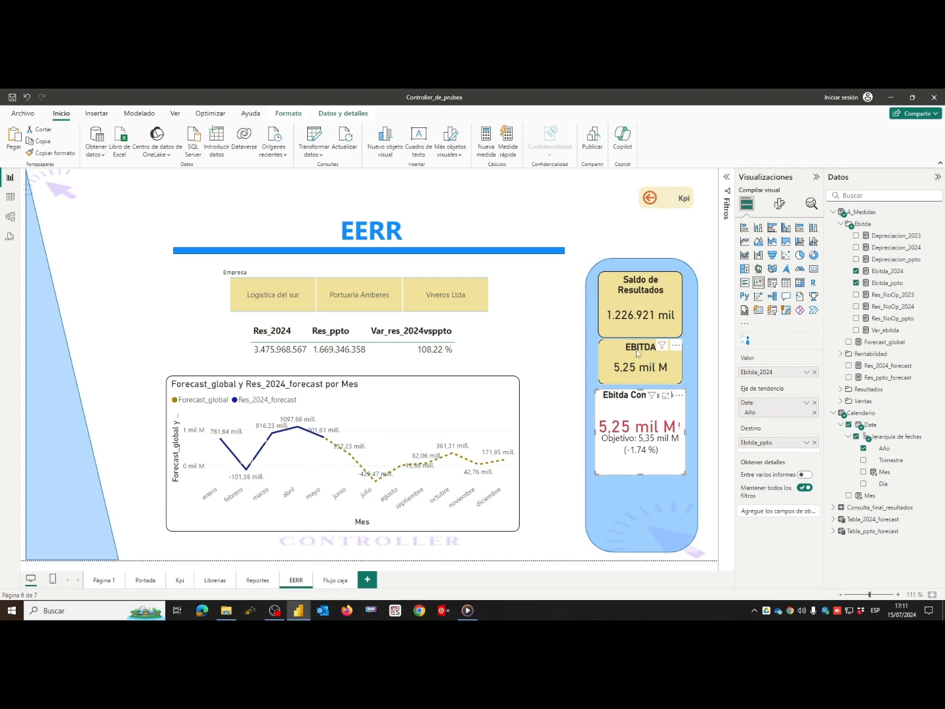
pyautogui.click(548, 347)
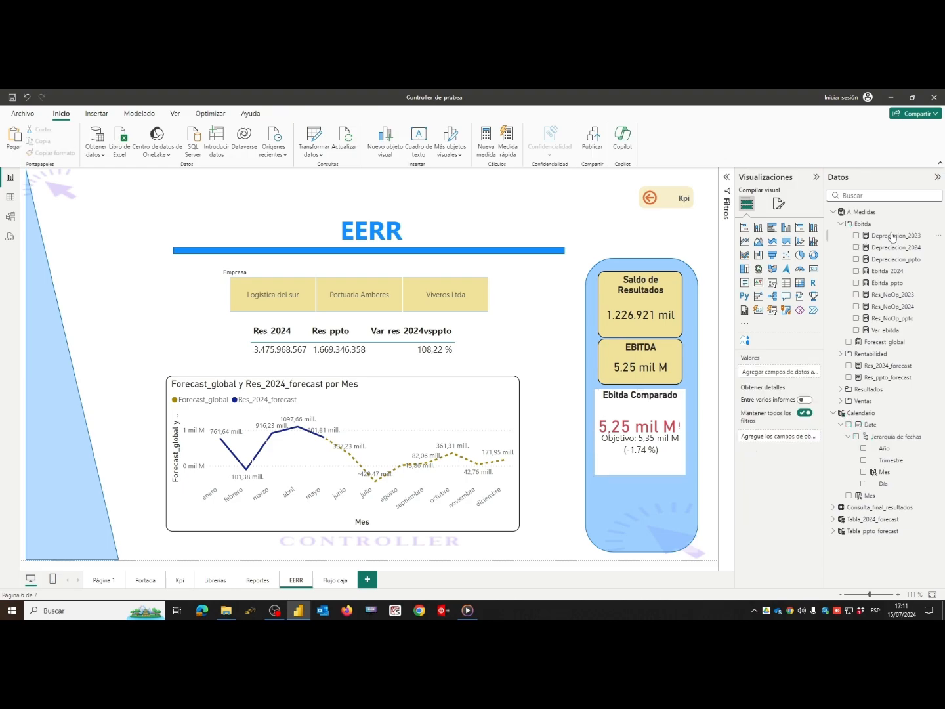
pyautogui.click(856, 283)
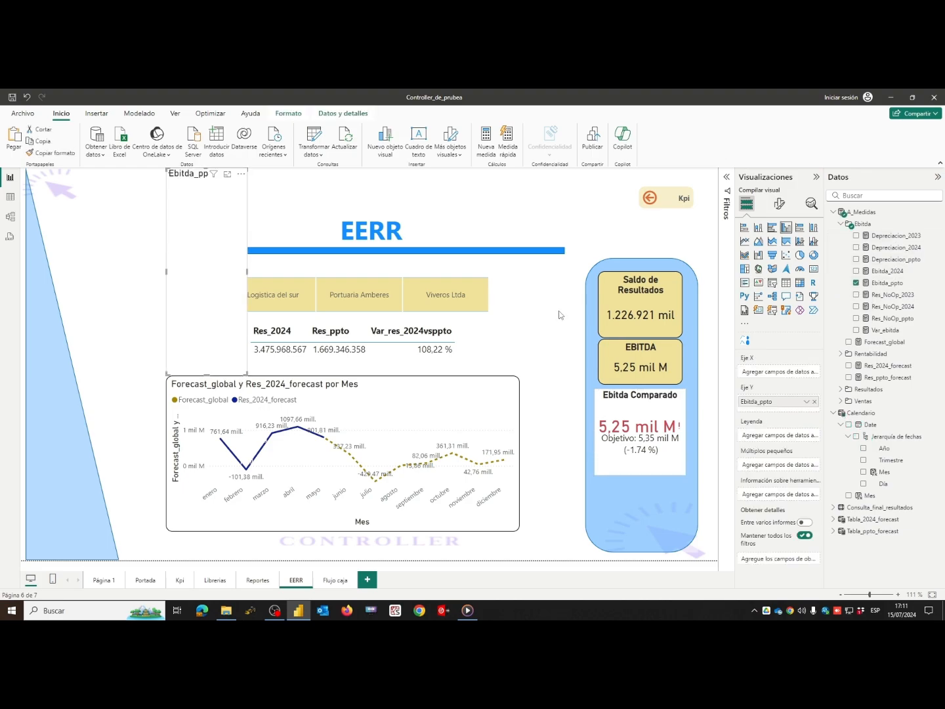
pyautogui.click(814, 269)
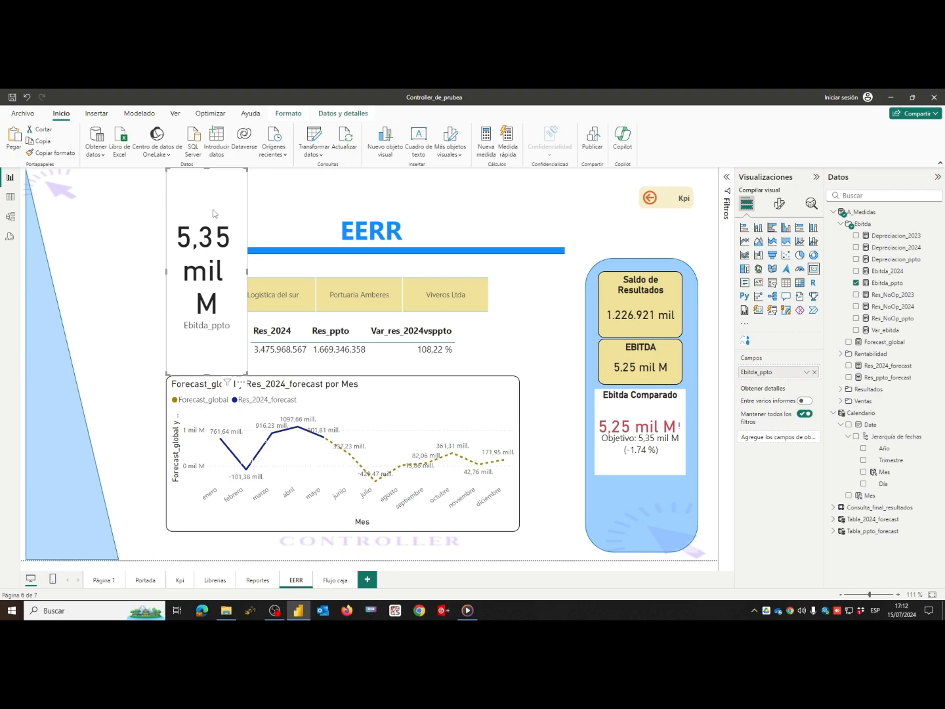
pyautogui.press('Delete')
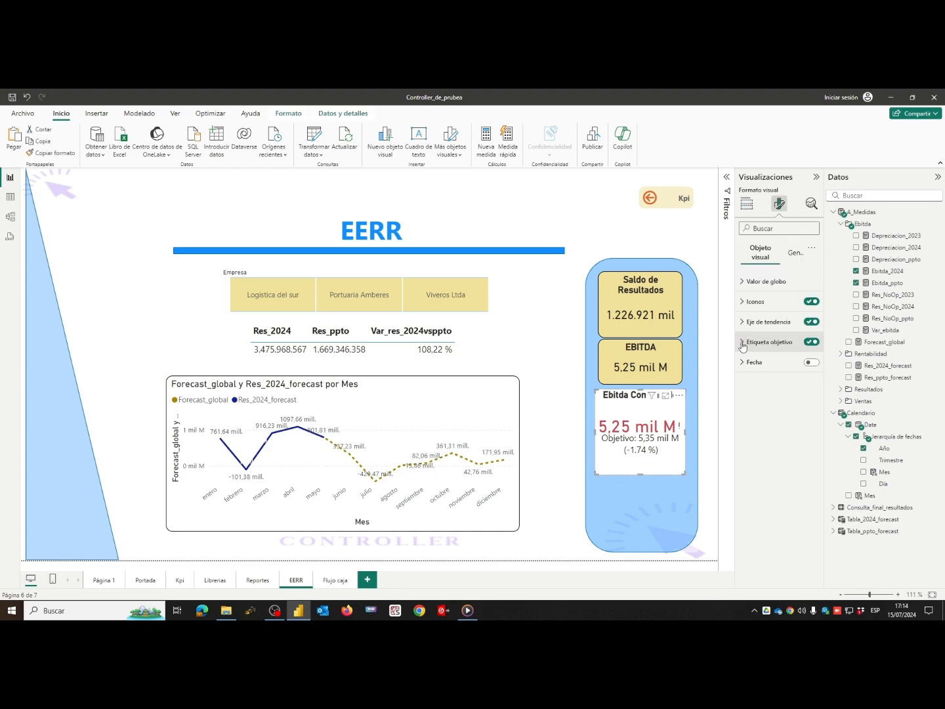
# - Set the distance-to-target style in the Ebitda Comparado KPI's target label to Ambas
pyautogui.click(746, 342)
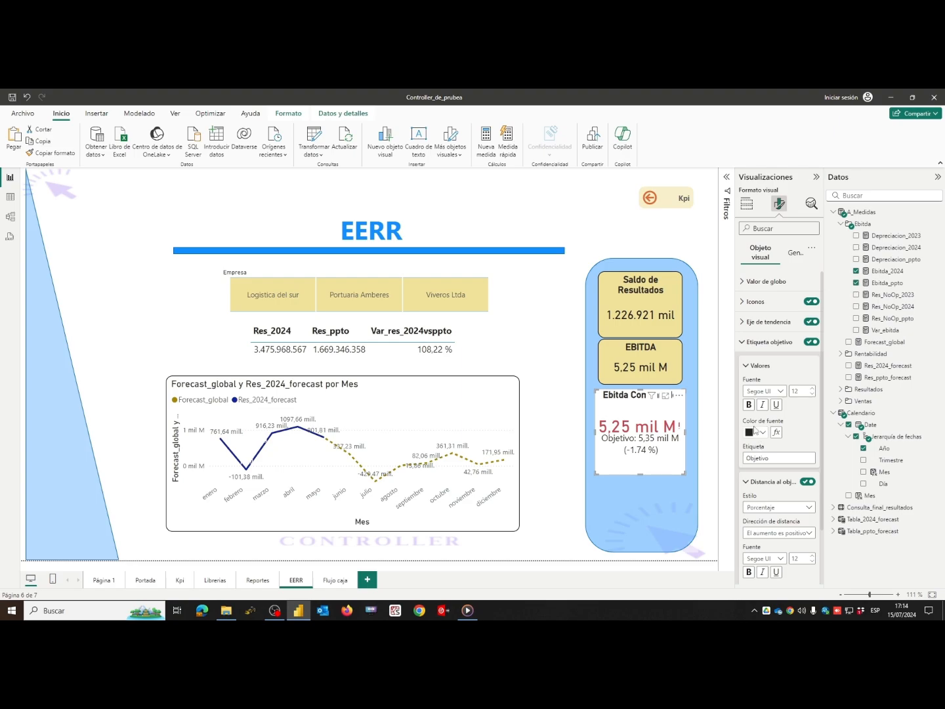
pyautogui.click(746, 365)
pyautogui.click(746, 390)
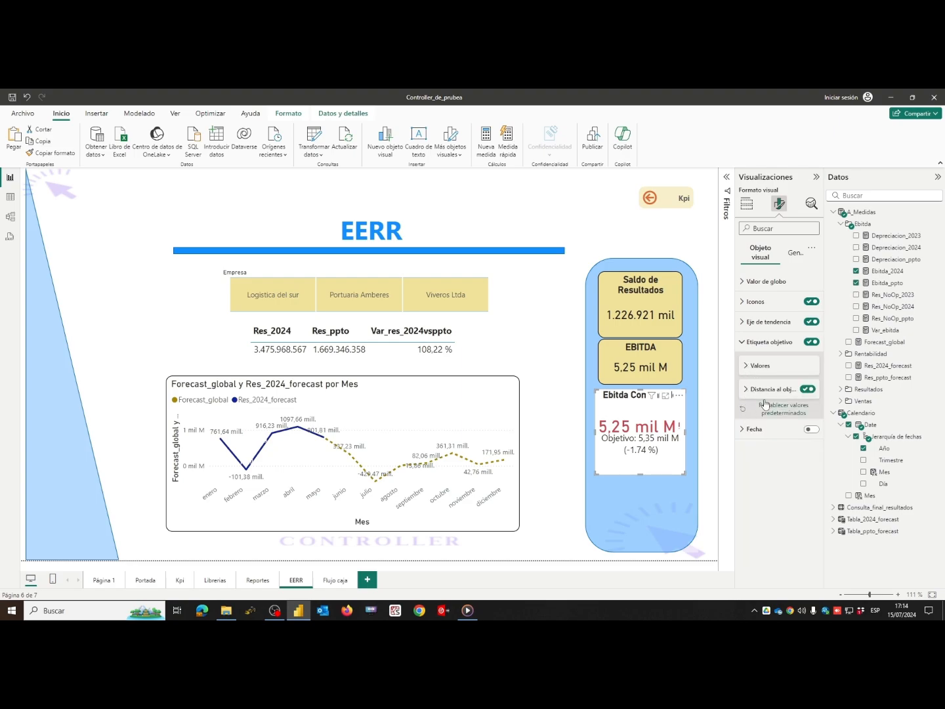
pyautogui.click(746, 391)
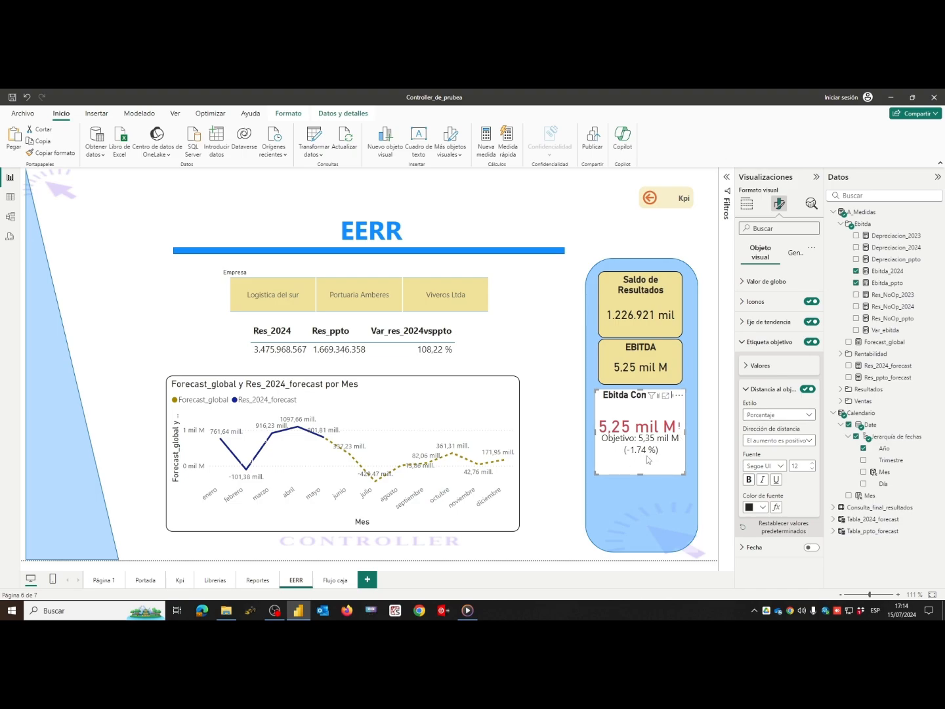
pyautogui.click(771, 414)
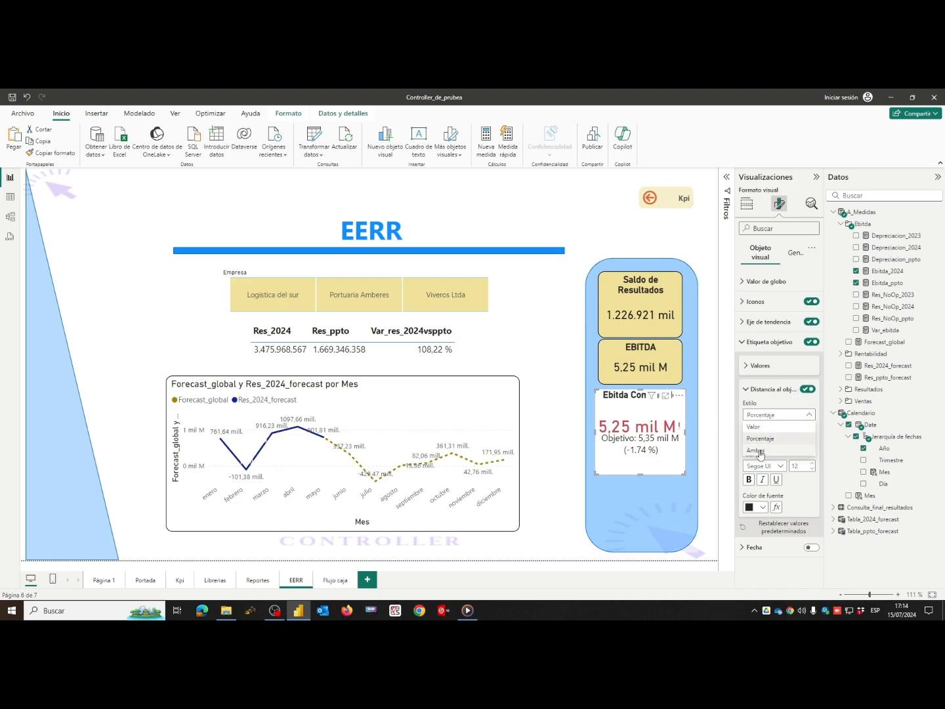
pyautogui.click(760, 452)
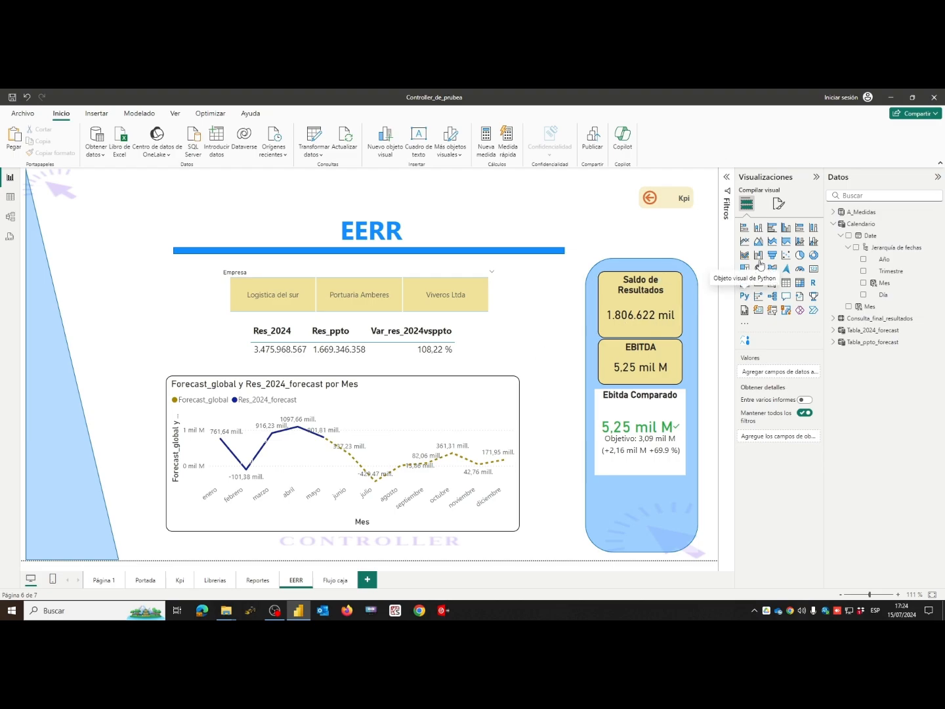
# - Replace the Saldo de Resultados card's month filter with a new visual-level Calendario Mes filter covering enero through mayo
pyautogui.click(615, 320)
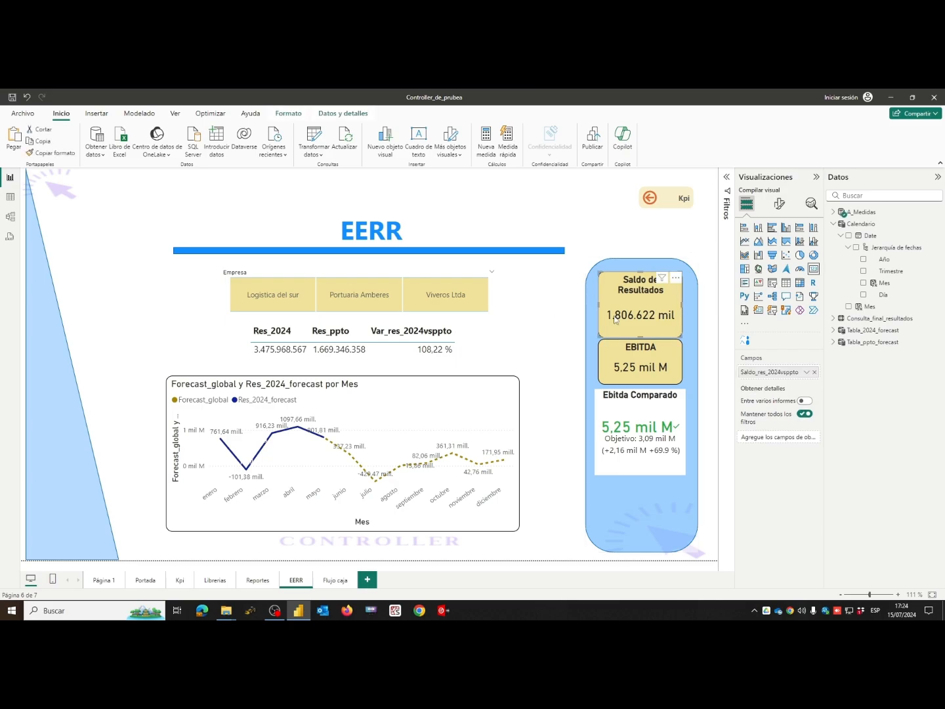
pyautogui.click(726, 177)
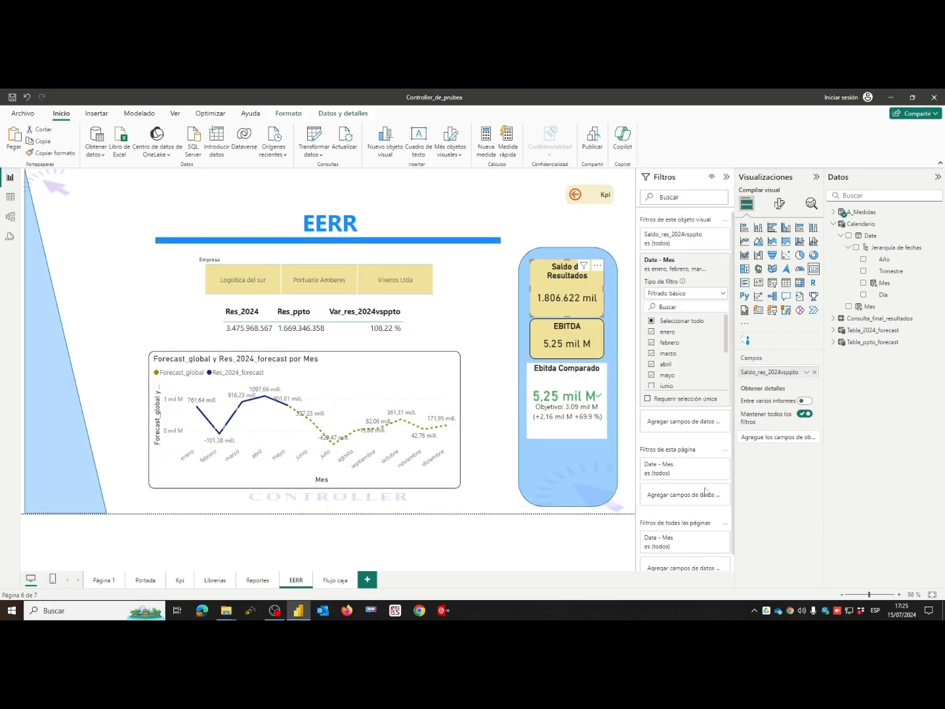
pyautogui.scroll(-1, 702, 493)
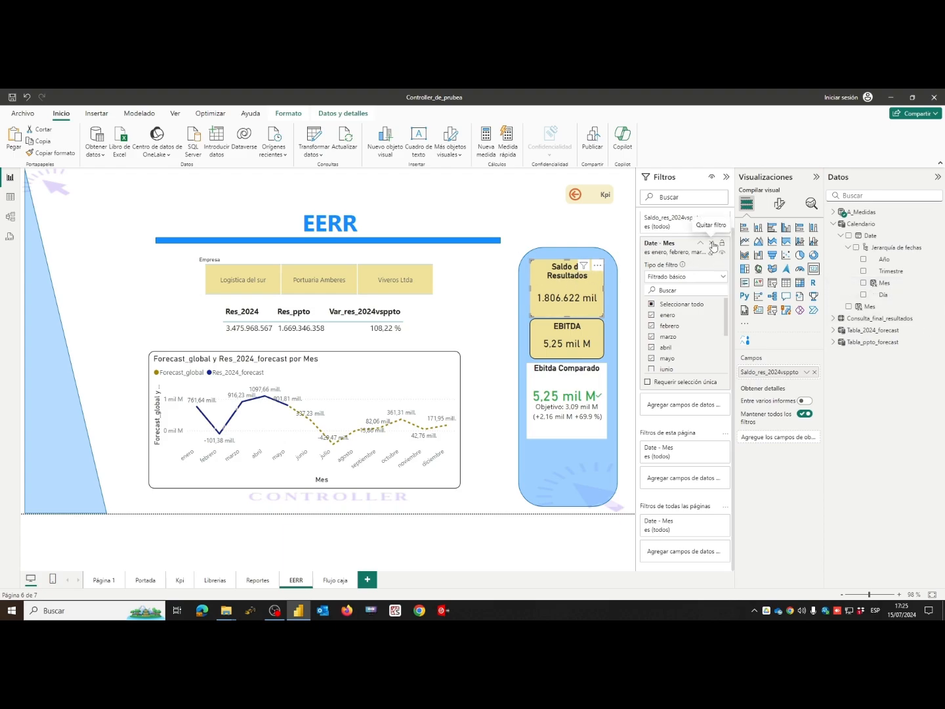
pyautogui.click(712, 243)
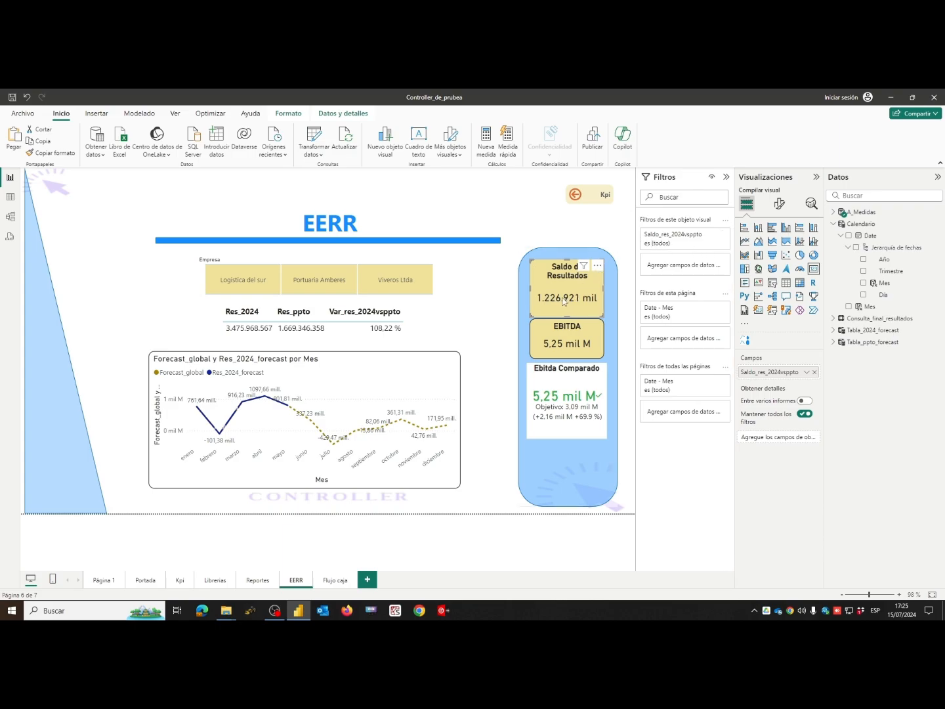
pyautogui.moveTo(892, 284); pyautogui.dragTo(682, 256)
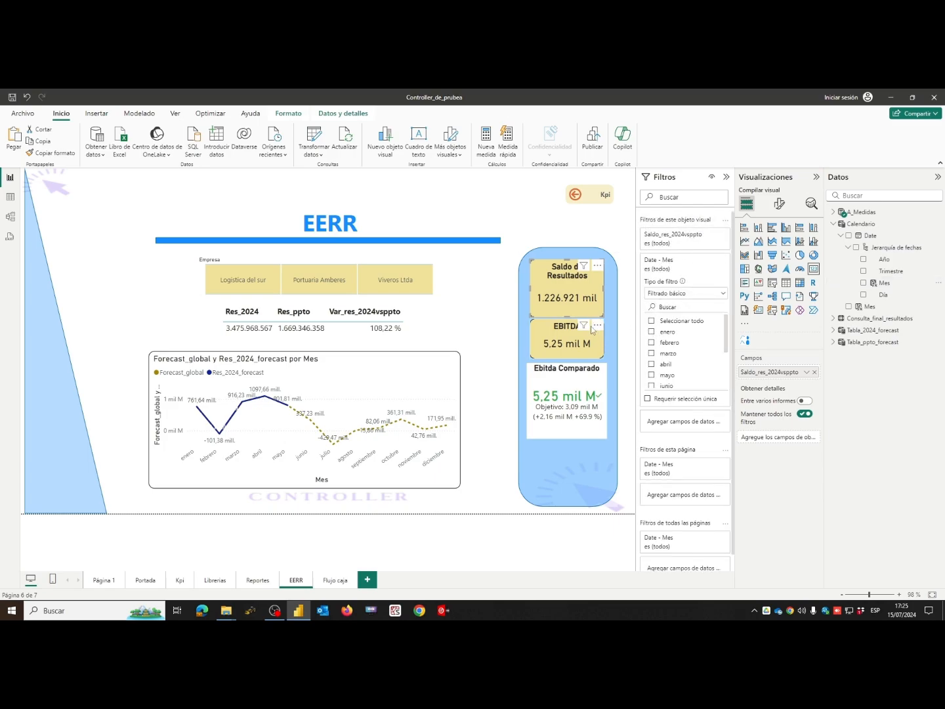
pyautogui.click(652, 331)
pyautogui.click(652, 342)
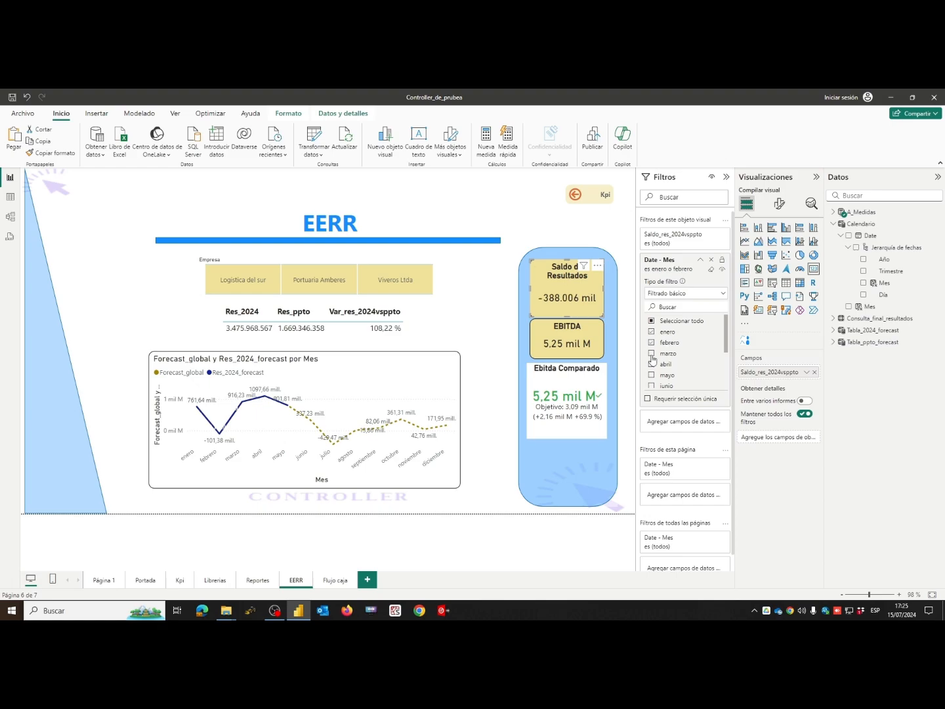
pyautogui.click(651, 353)
pyautogui.click(652, 363)
pyautogui.click(652, 375)
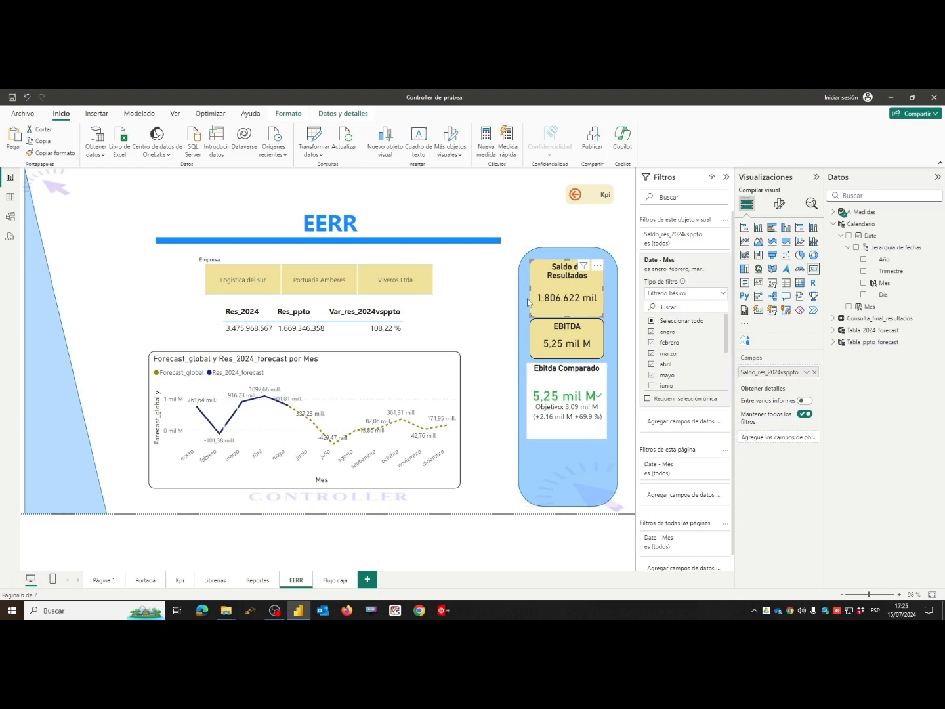
# - Replace the Ebitda Comparado KPI's month filter with a new Calendario Mes filter selecting enero, febrero, marzo, abril and mayo
pyautogui.click(569, 341)
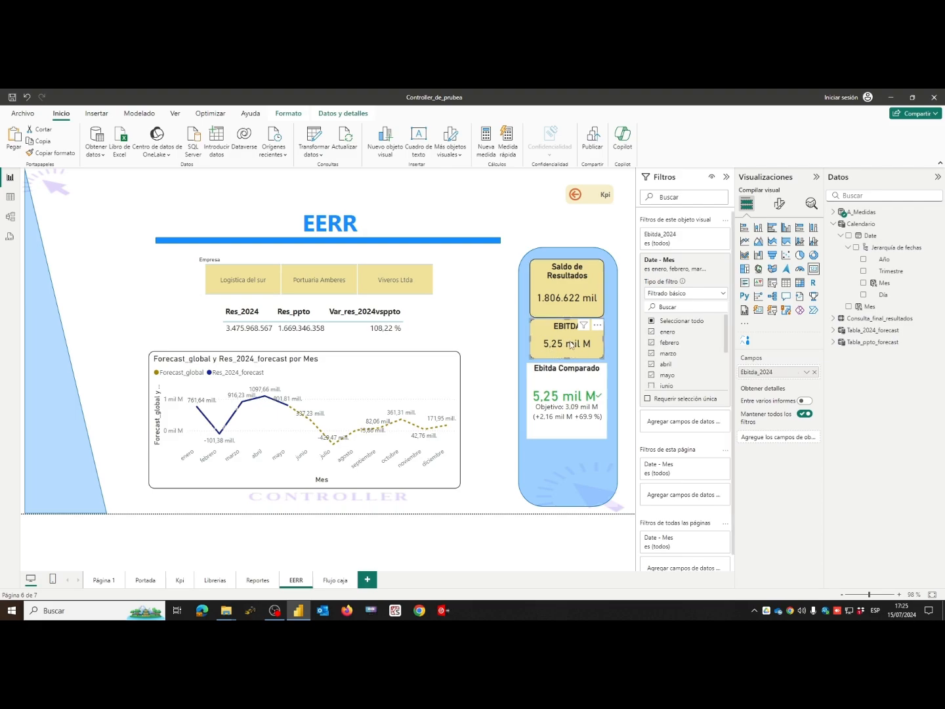
pyautogui.click(565, 397)
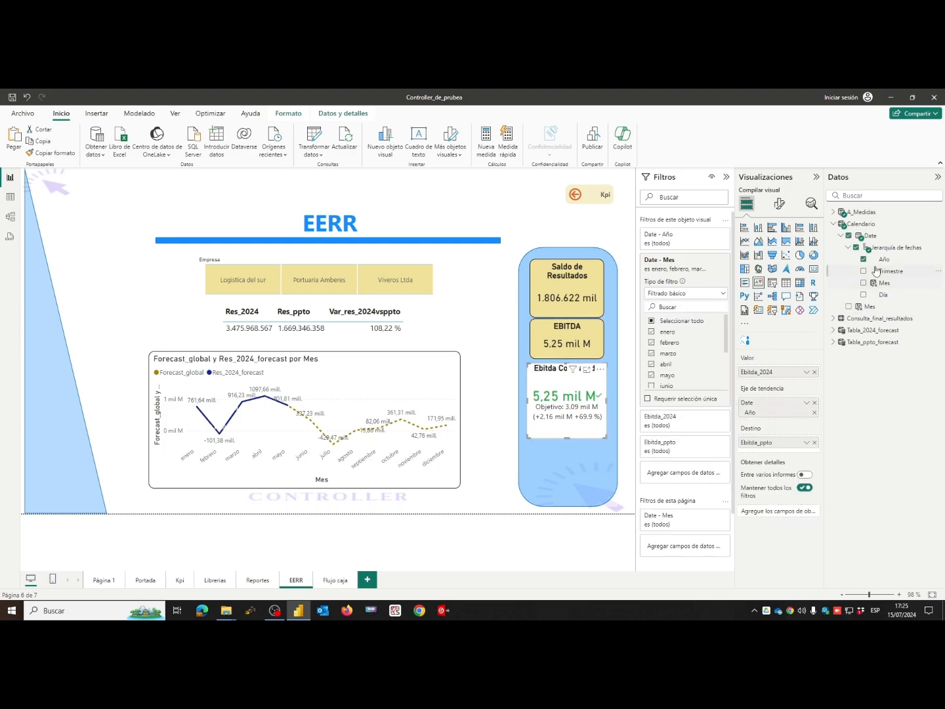
pyautogui.click(711, 260)
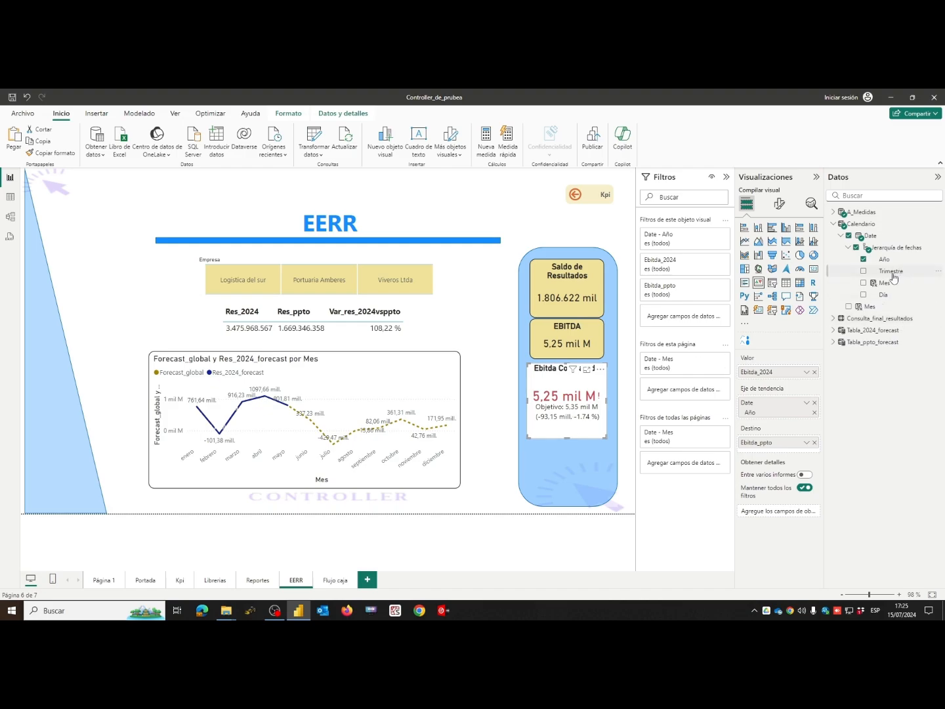
pyautogui.moveTo(886, 286); pyautogui.dragTo(675, 235)
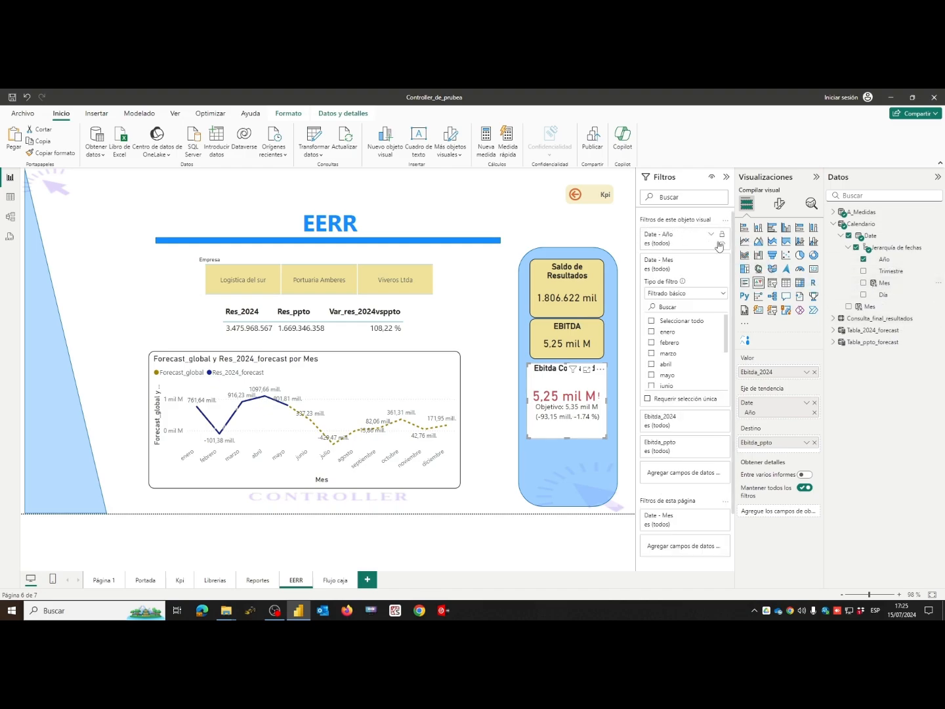
pyautogui.click(652, 331)
pyautogui.click(651, 341)
pyautogui.click(651, 353)
pyautogui.click(652, 364)
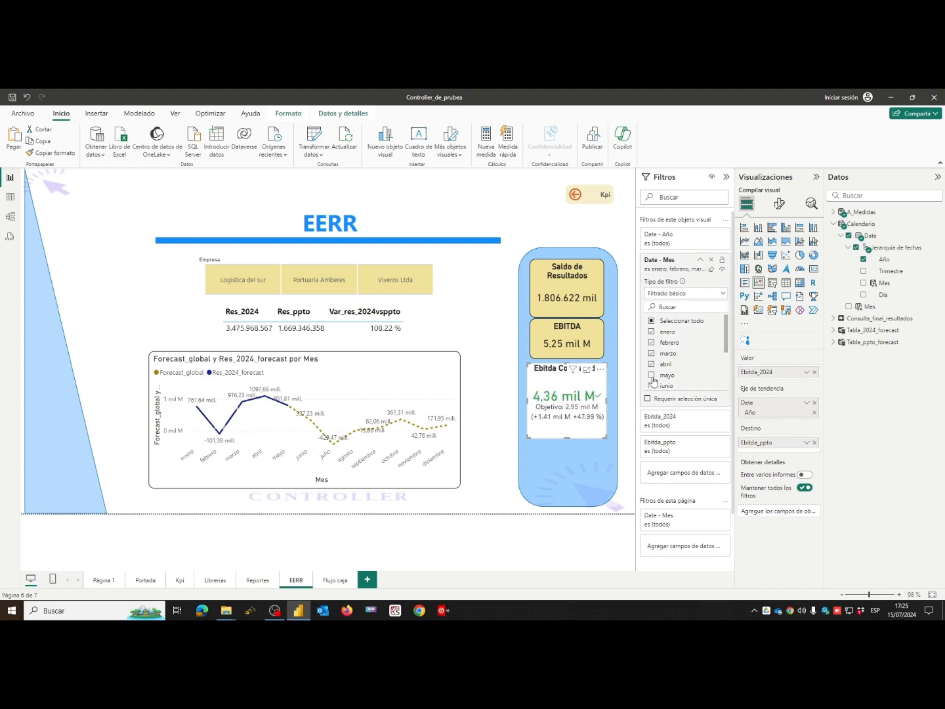
pyautogui.click(652, 375)
pyautogui.click(485, 313)
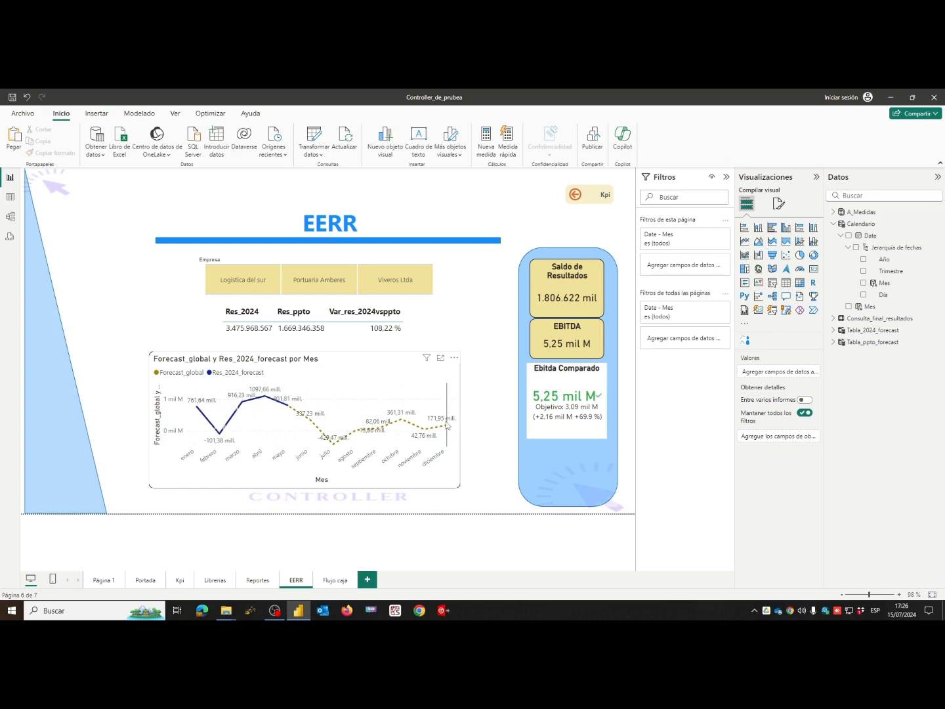
# - Check the month filter of the EERR page's Res_2024 versus Res_ppto table and view the Flujo caja page
pyautogui.click(429, 327)
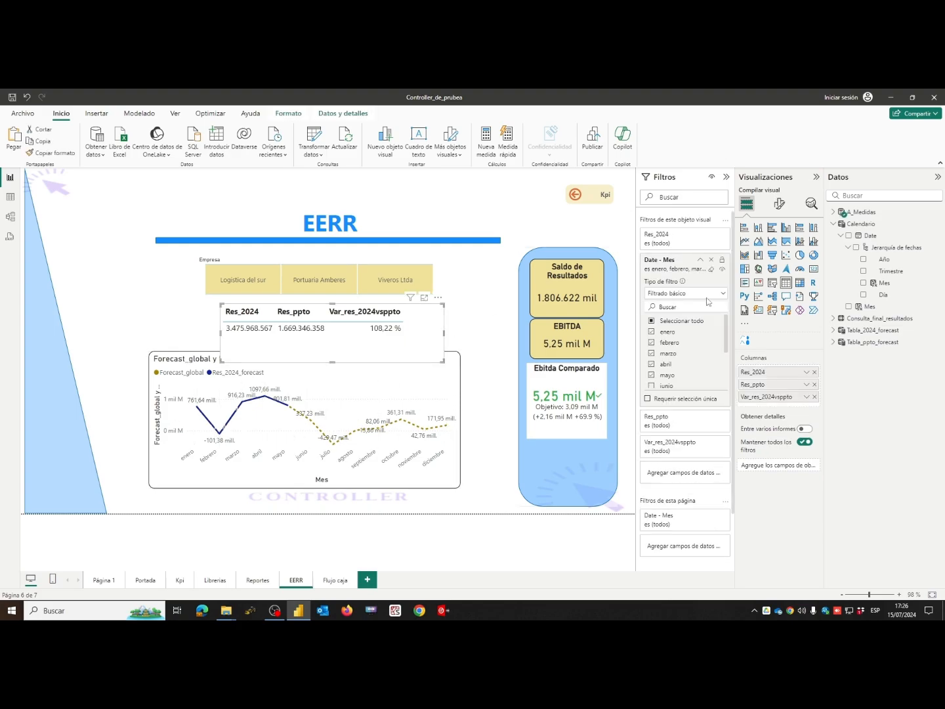
pyautogui.click(489, 335)
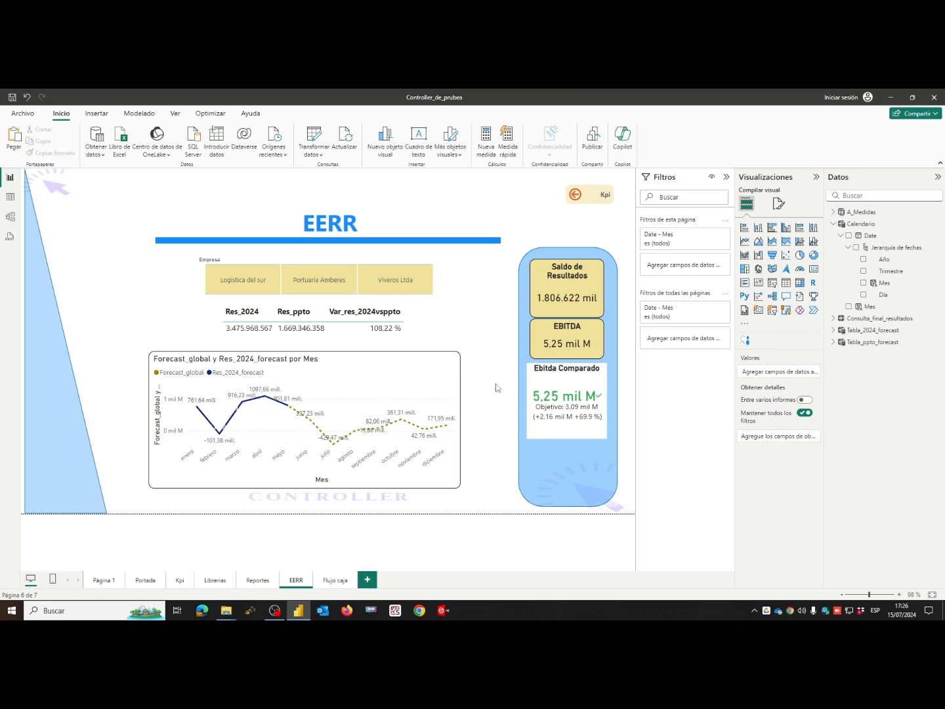
pyautogui.click(334, 580)
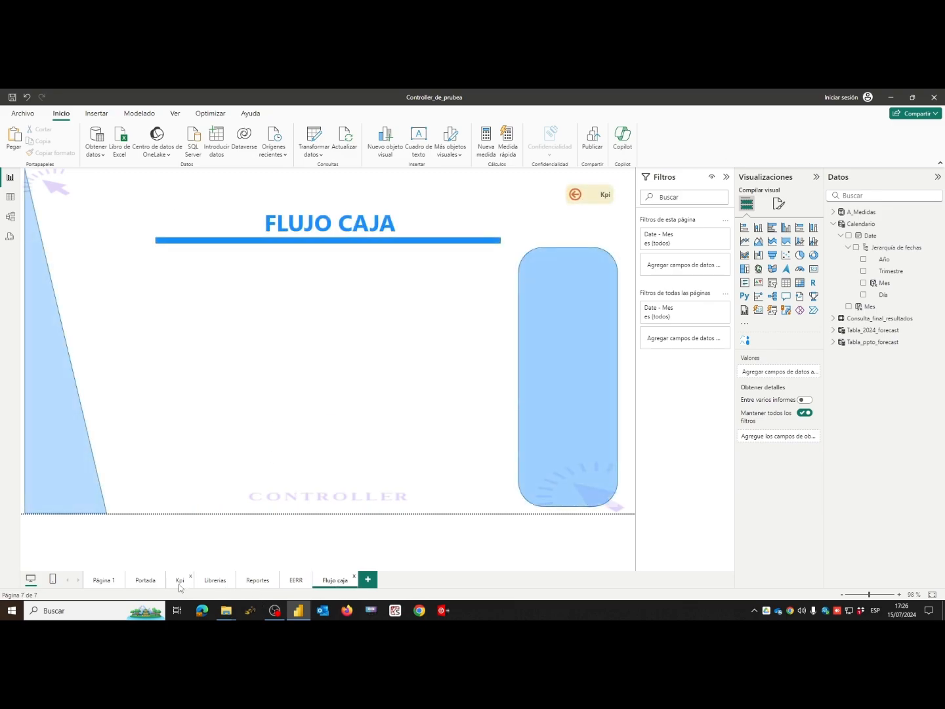
# - Change the text of the duplicate Flujo Caja button, third in the row on the Kpi page, to Balance
pyautogui.click(180, 580)
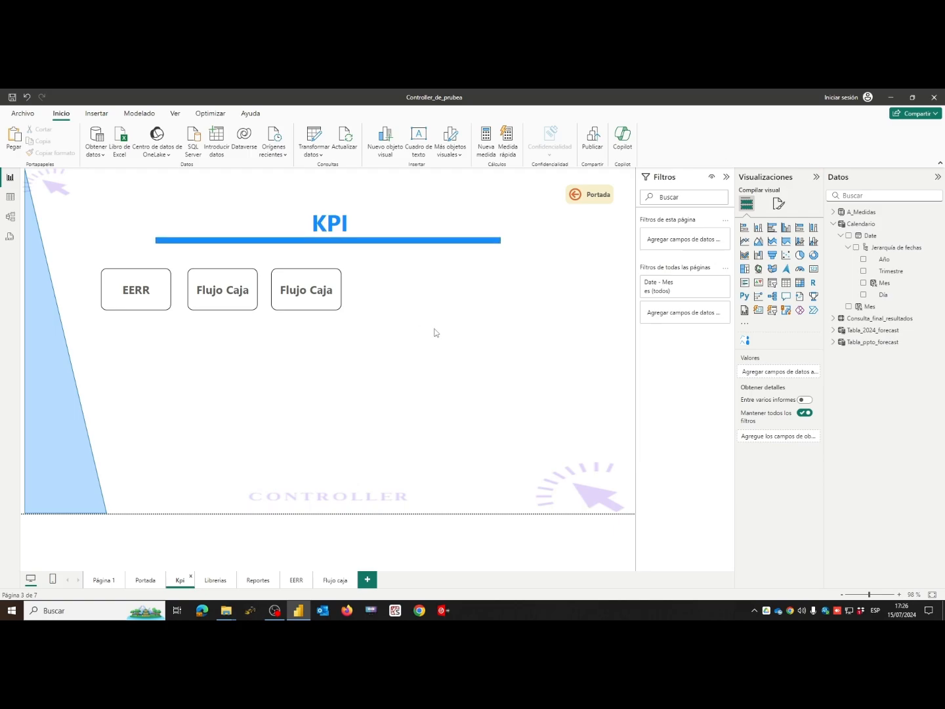
pyautogui.click(311, 298)
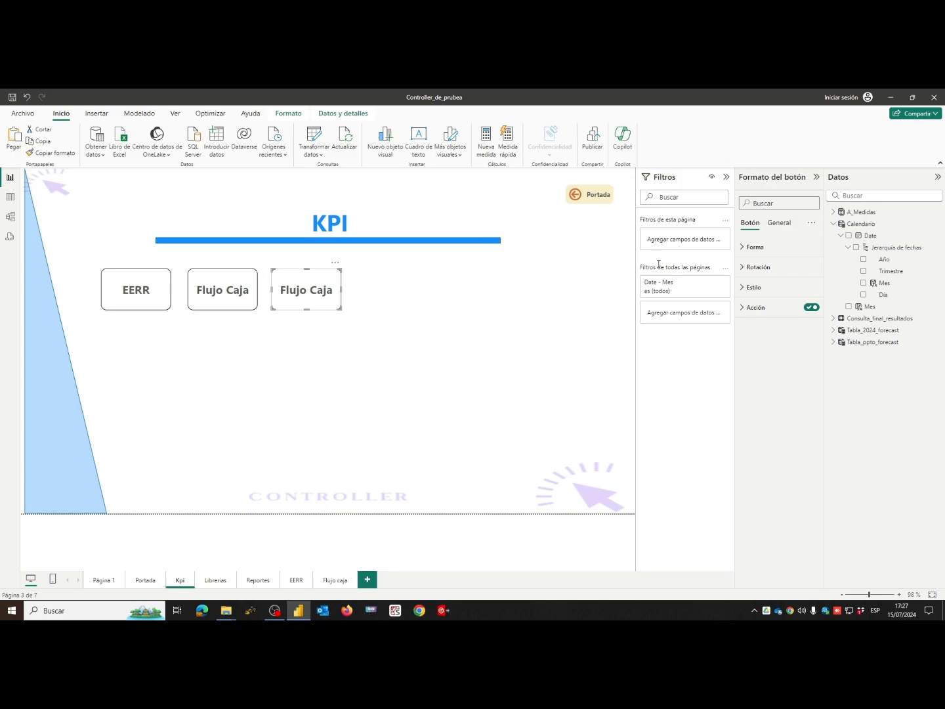
pyautogui.click(753, 287)
pyautogui.write('Balance')
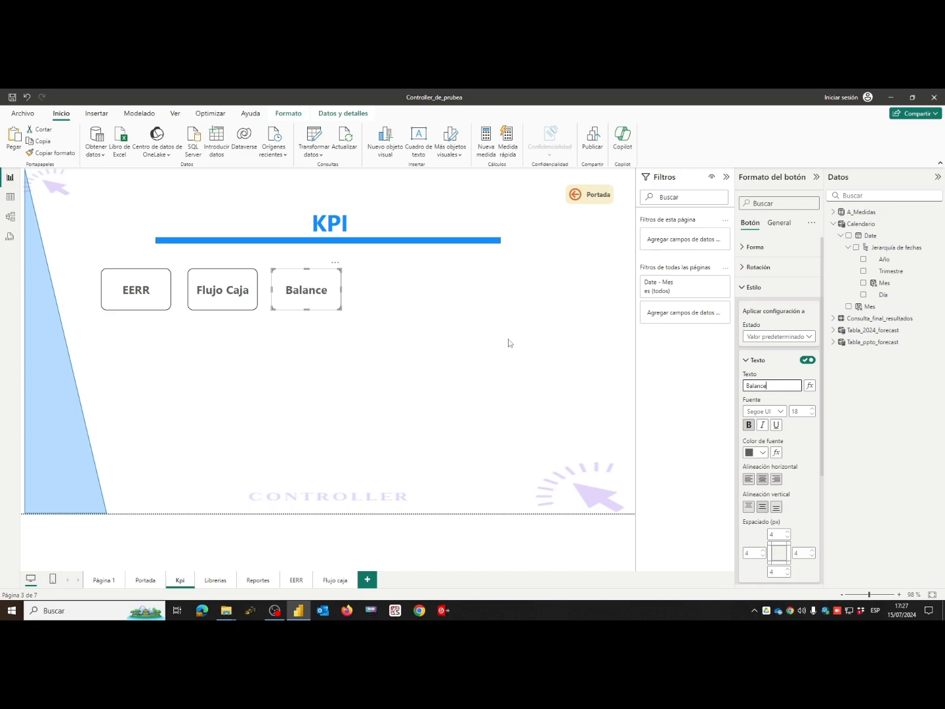
pyautogui.click(508, 342)
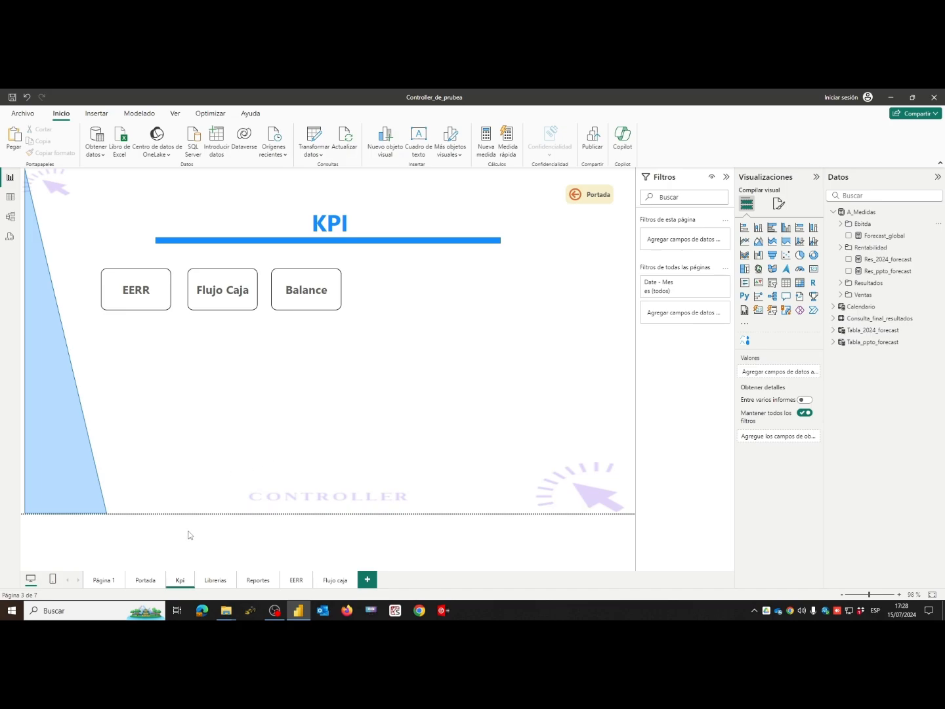
# - Look through the Librerias and Reportes pages of the report
pyautogui.click(215, 581)
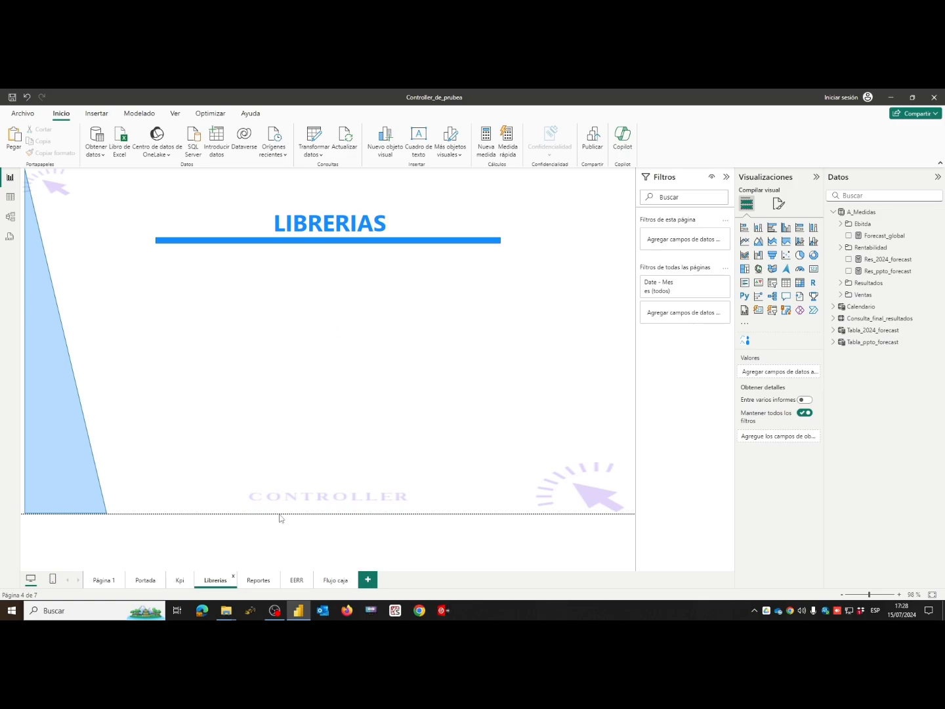
pyautogui.click(252, 582)
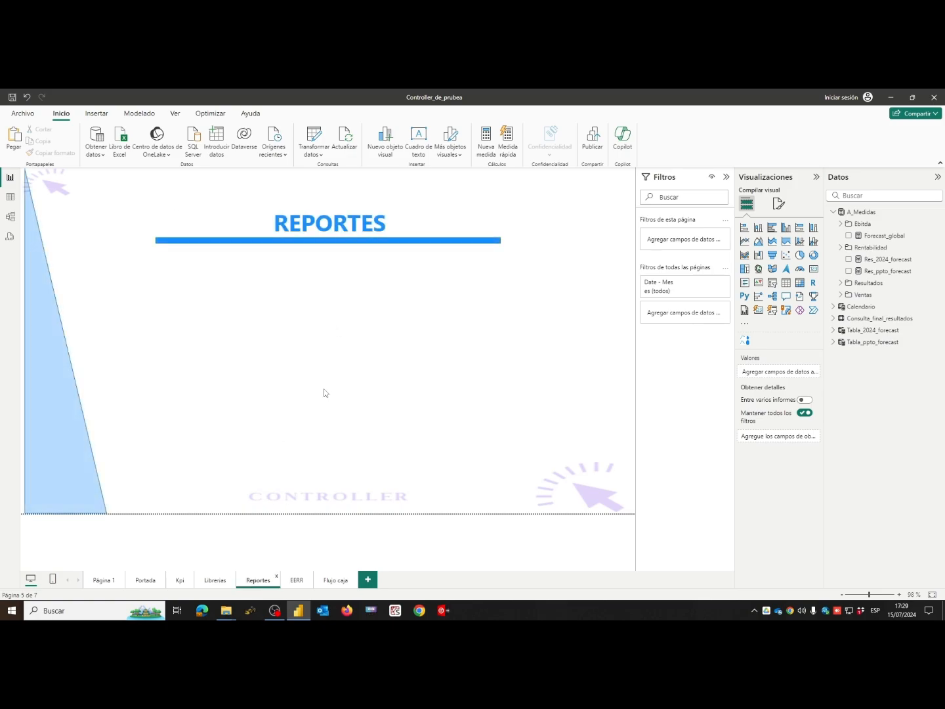
pyautogui.click(216, 581)
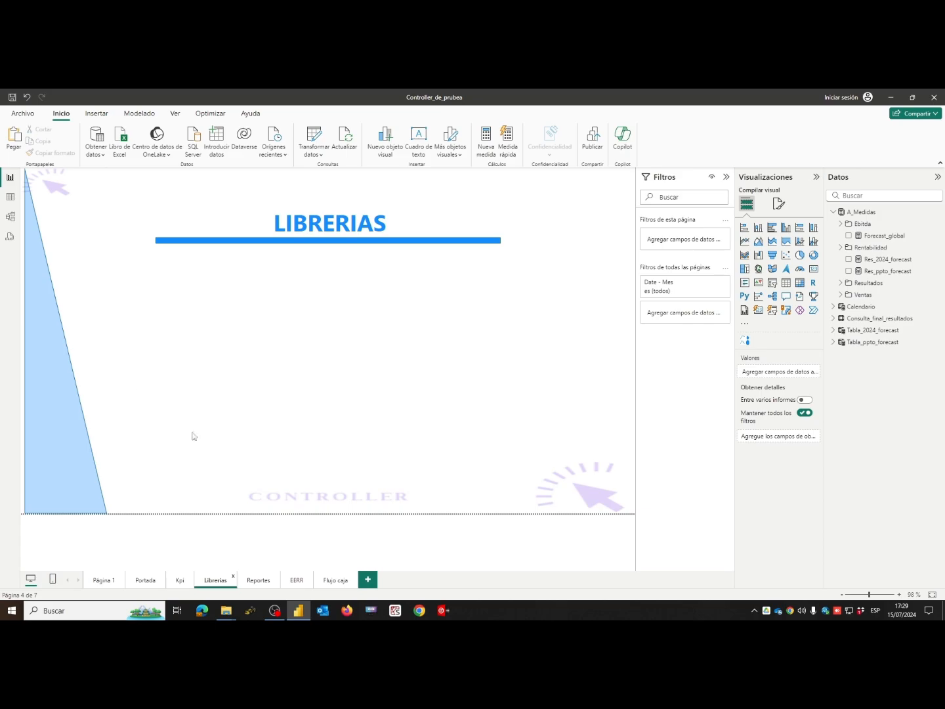